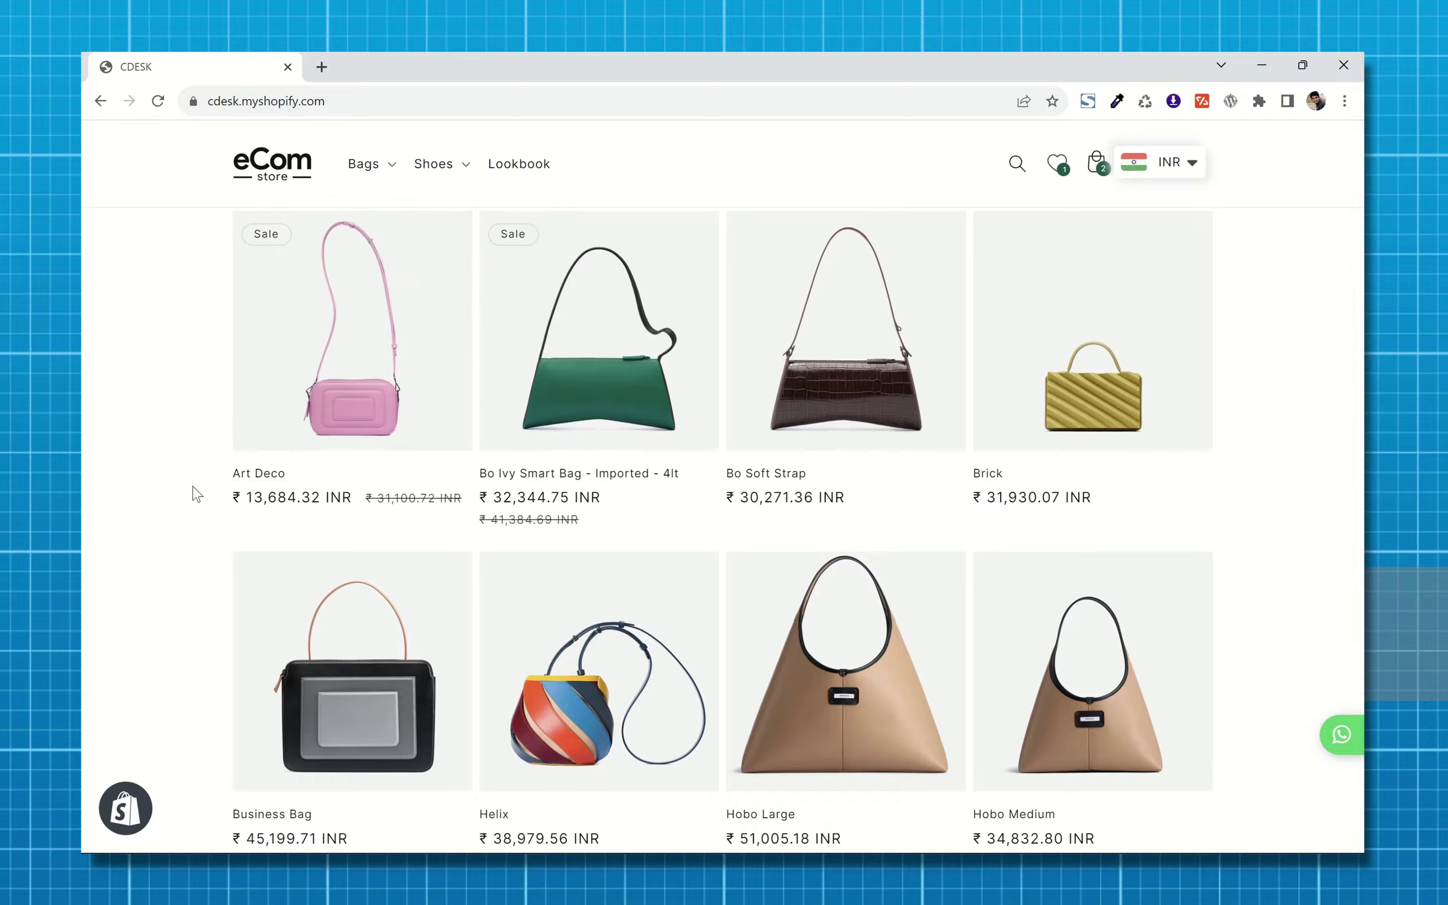
# Step: Use the storefront currency selector to show prices in USD, then EUR, then GBP
pyautogui.click(1193, 166)
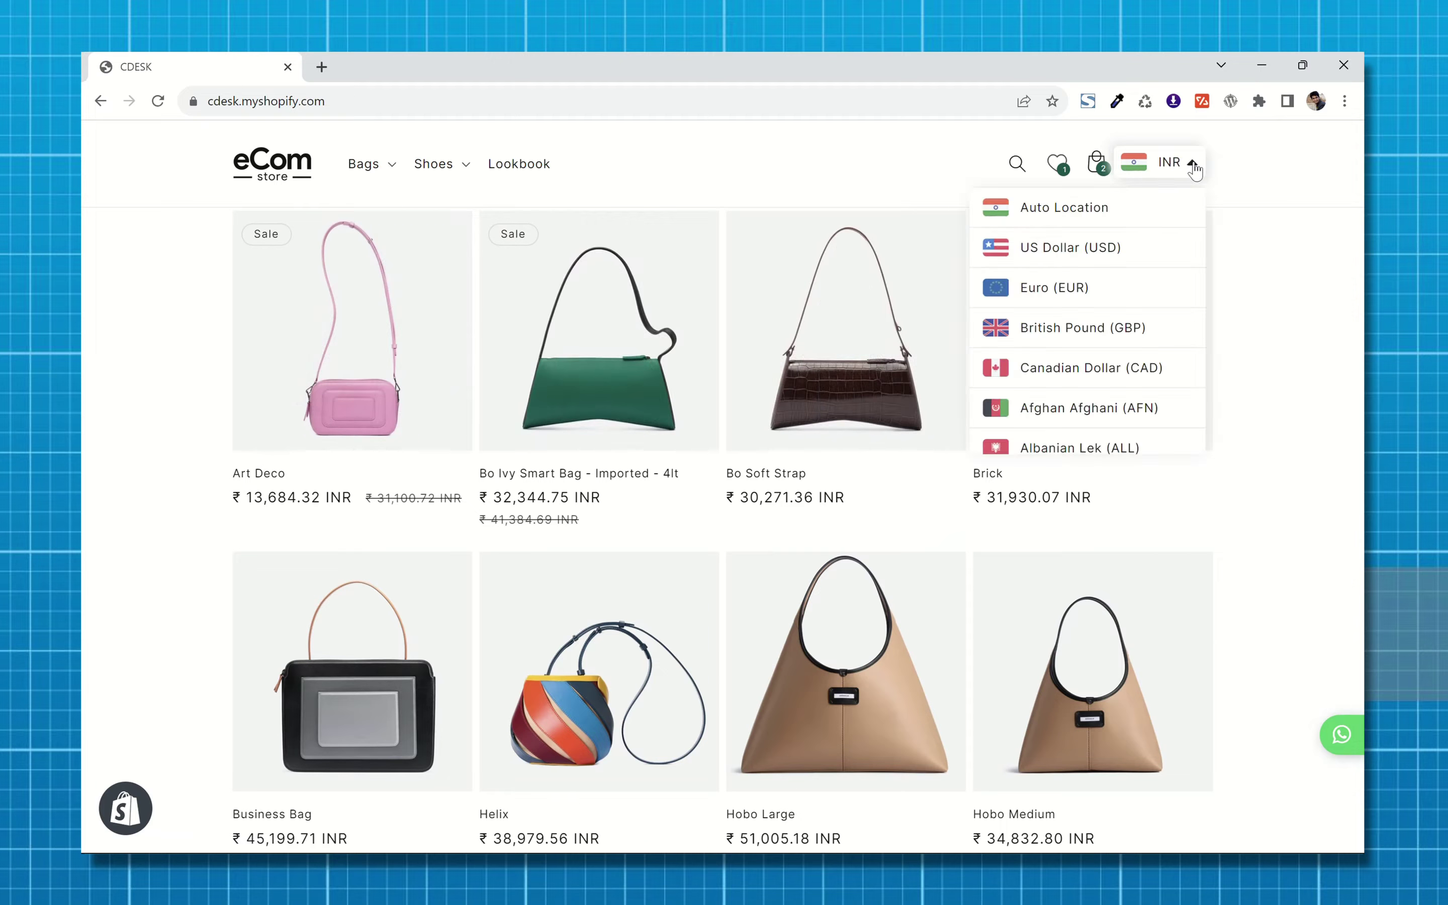
pyautogui.click(1160, 258)
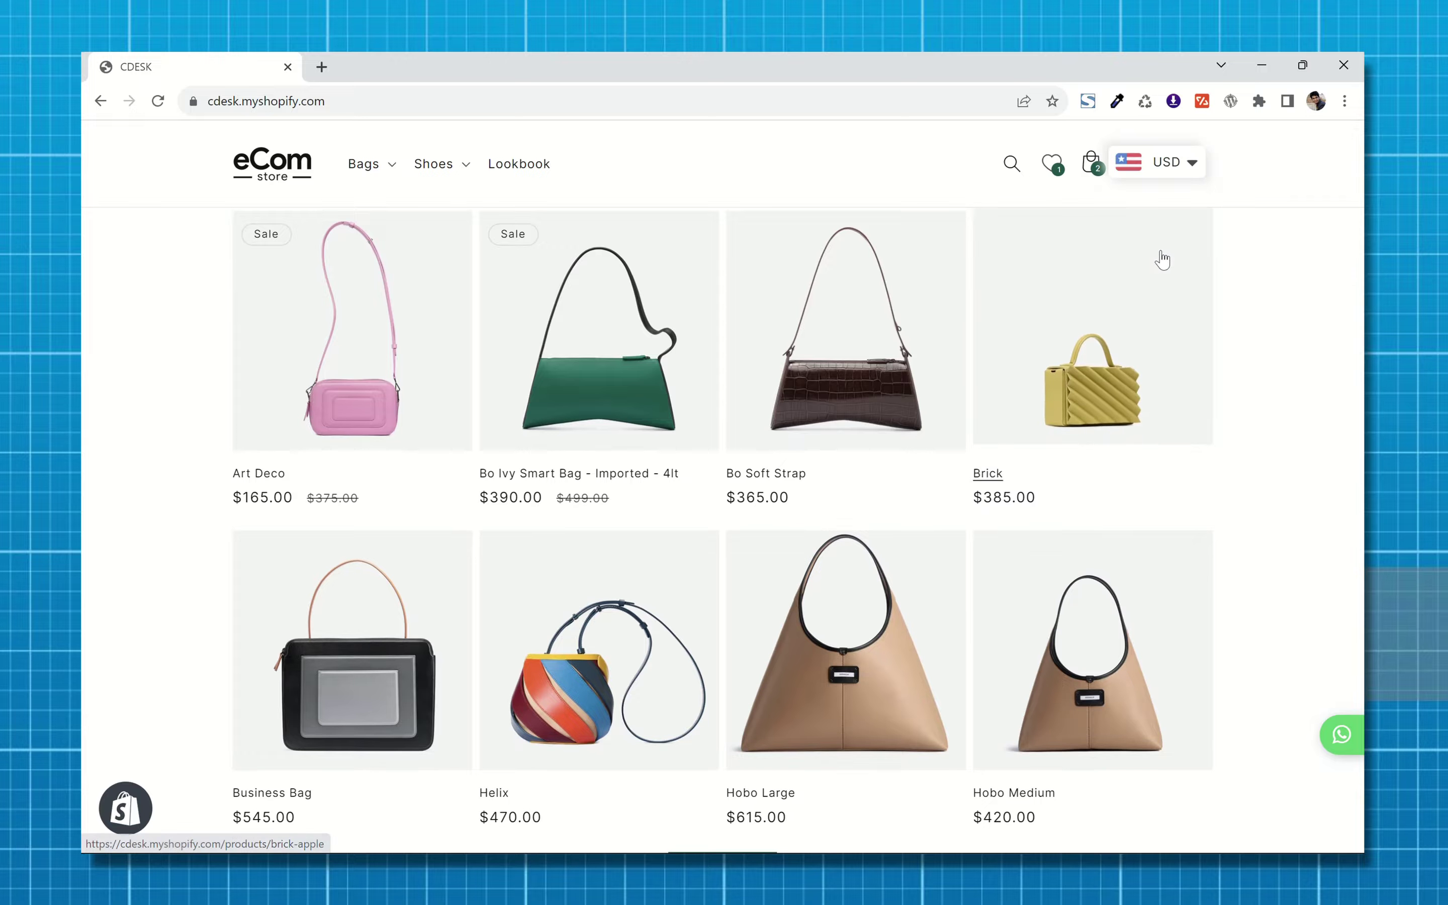
pyautogui.click(1199, 169)
pyautogui.click(1143, 295)
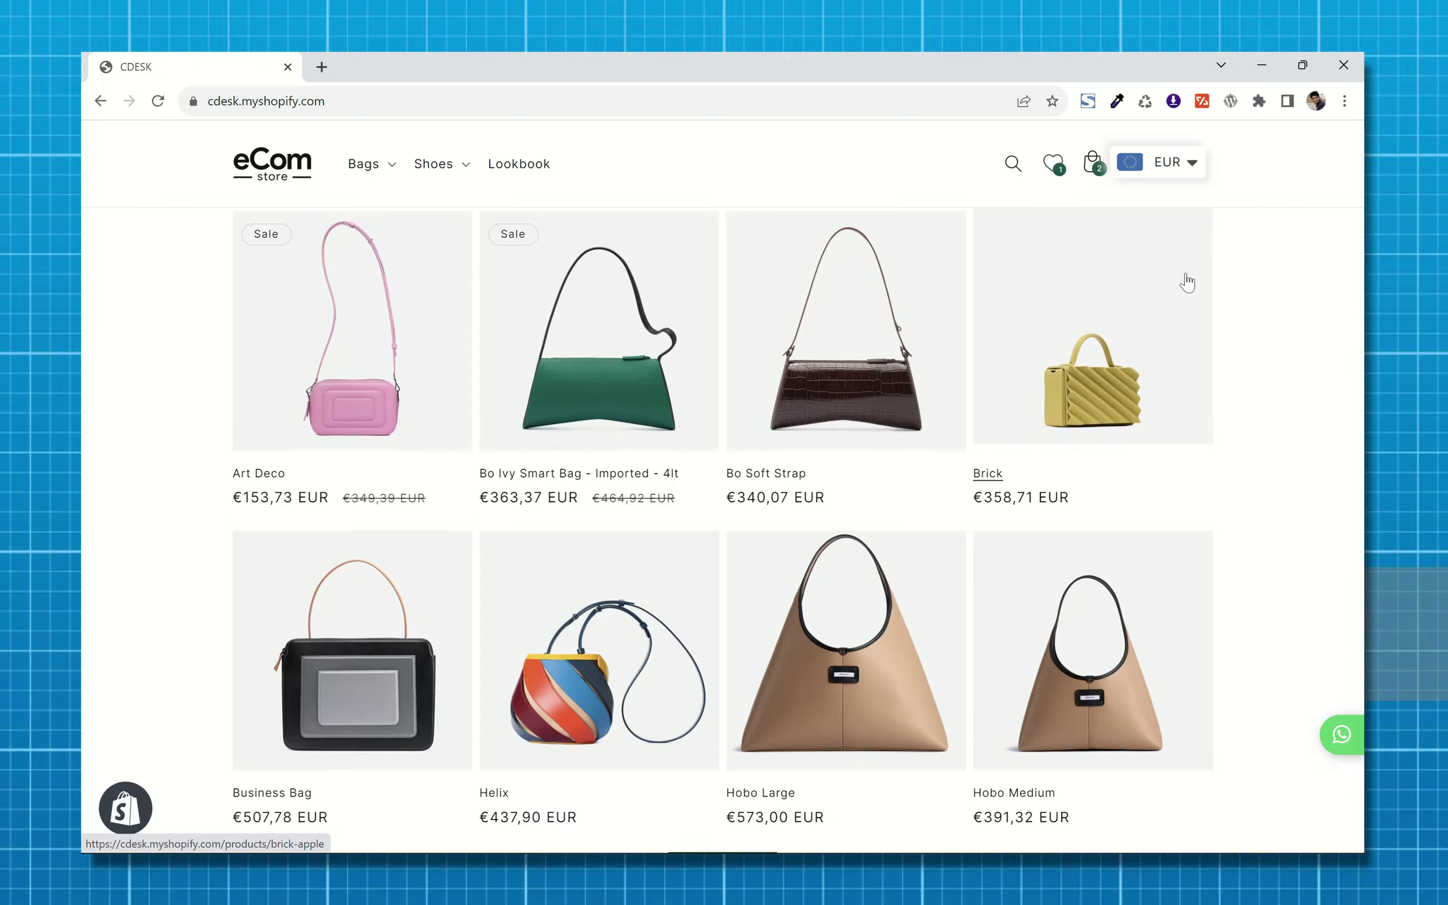
pyautogui.click(1196, 170)
pyautogui.click(1149, 341)
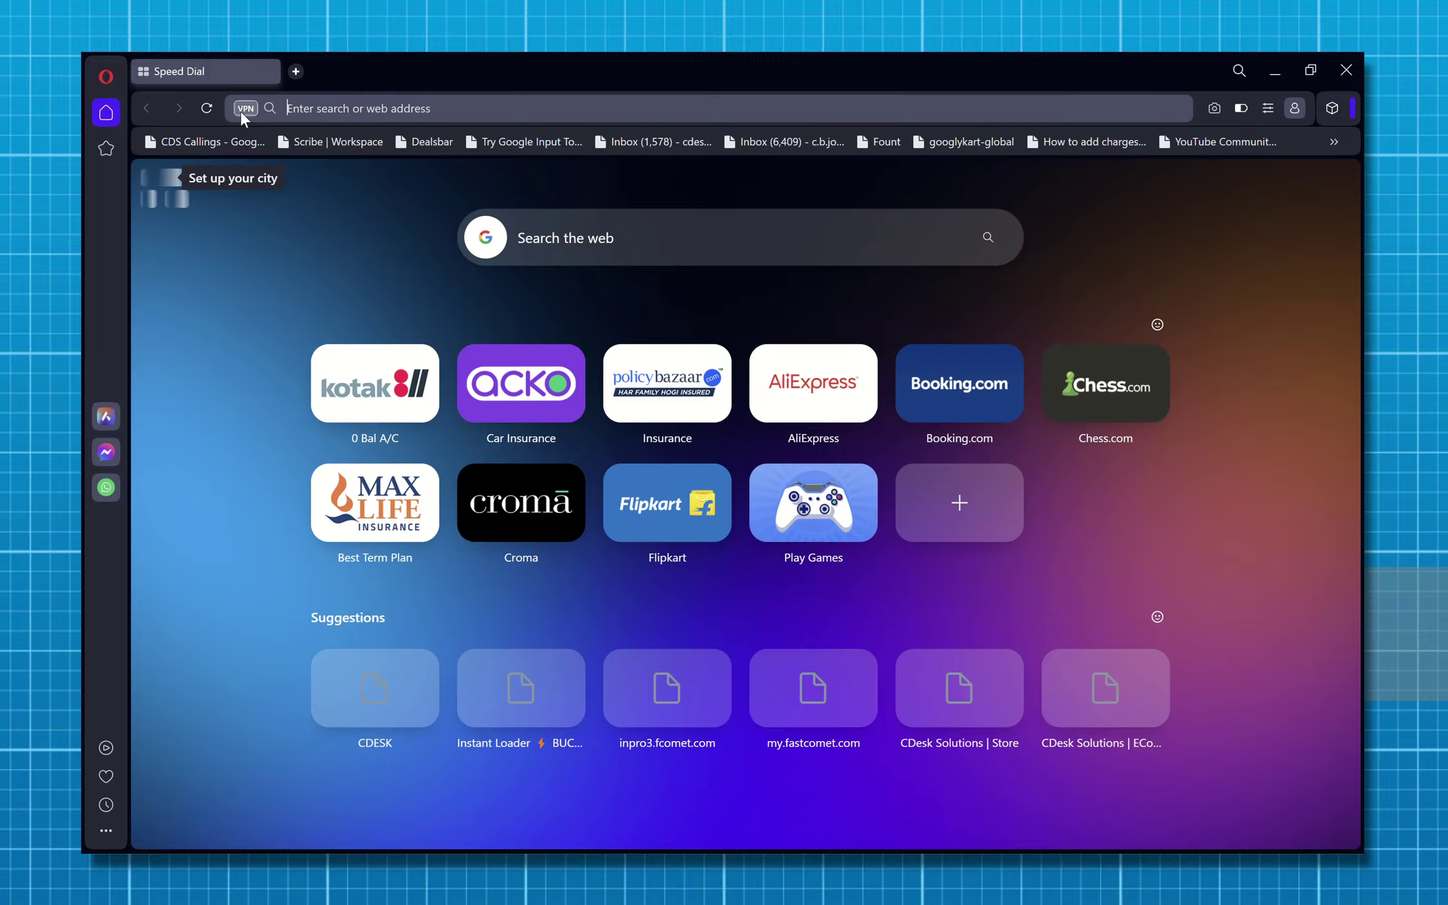
# Step: Check the Opera VPN status and load the cdesk.myshopify.com store
pyautogui.click(240, 110)
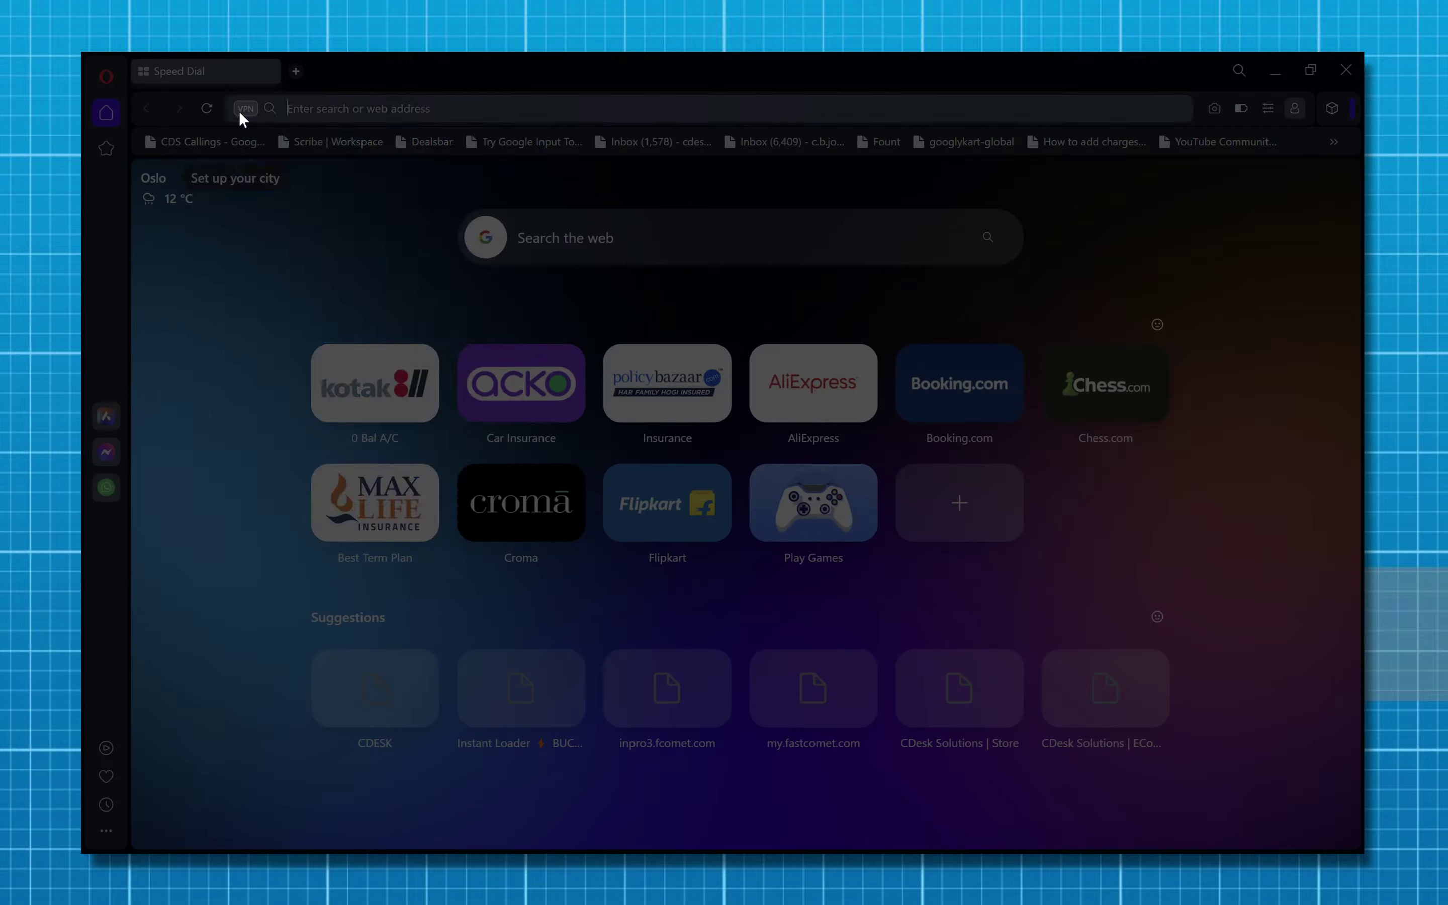
pyautogui.press('Escape')
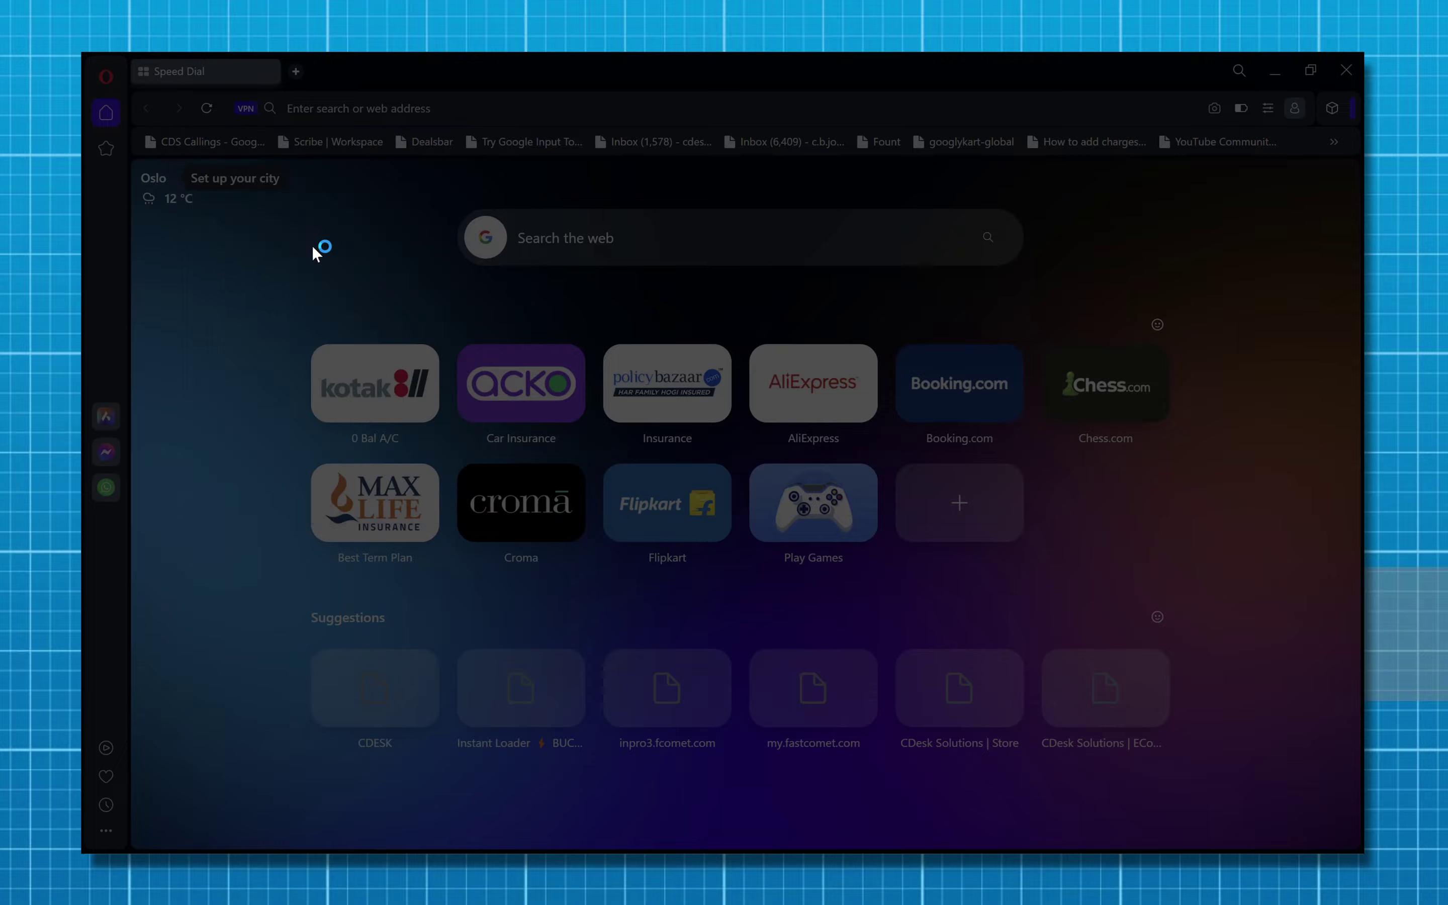
pyautogui.click(356, 111)
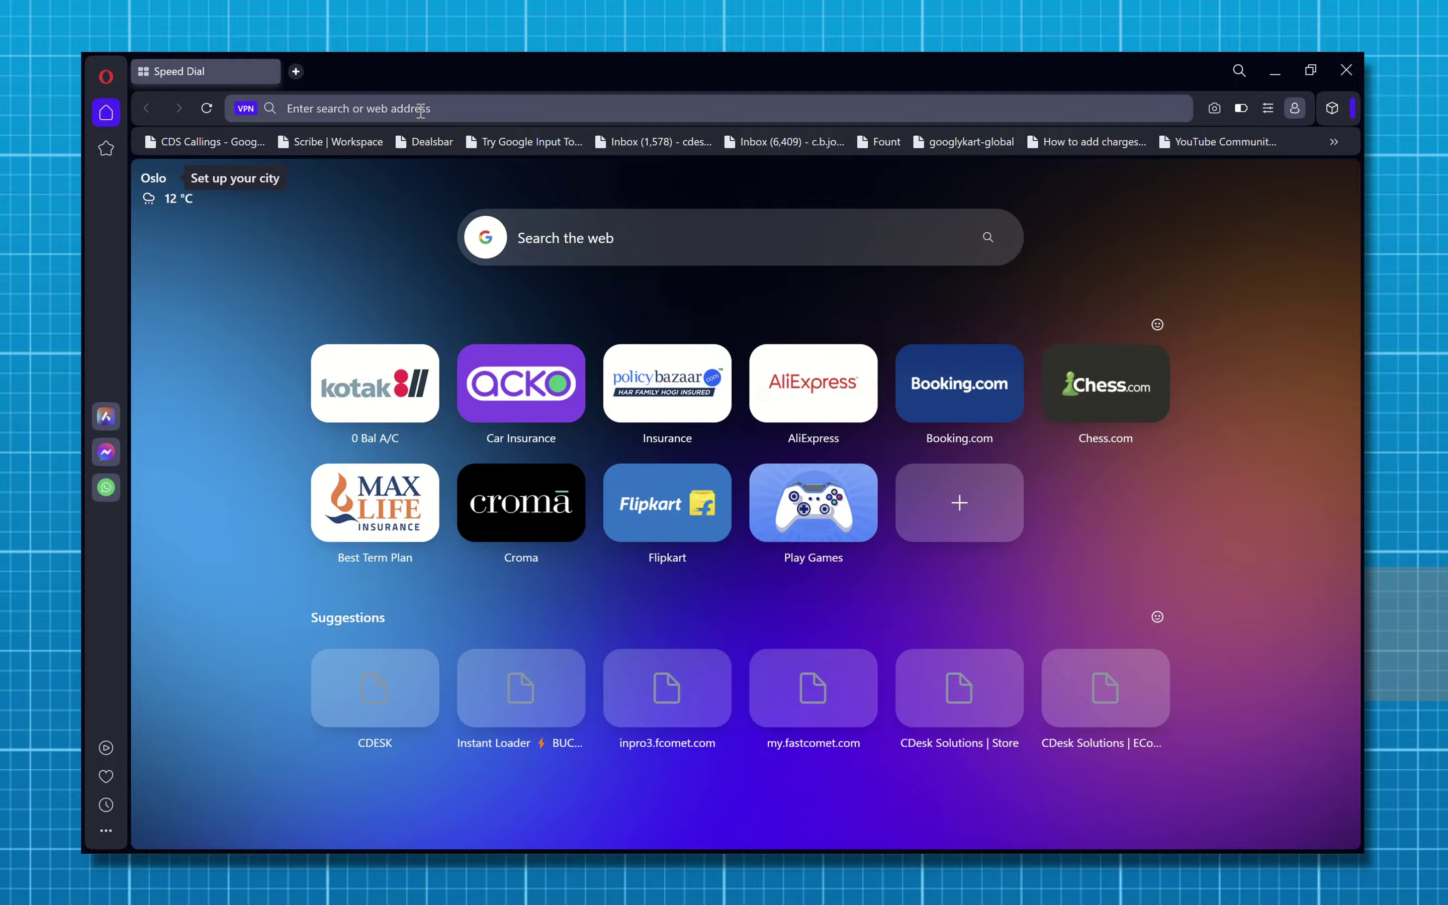
pyautogui.write('cdesk.myshopify.com')
pyautogui.press('Return')
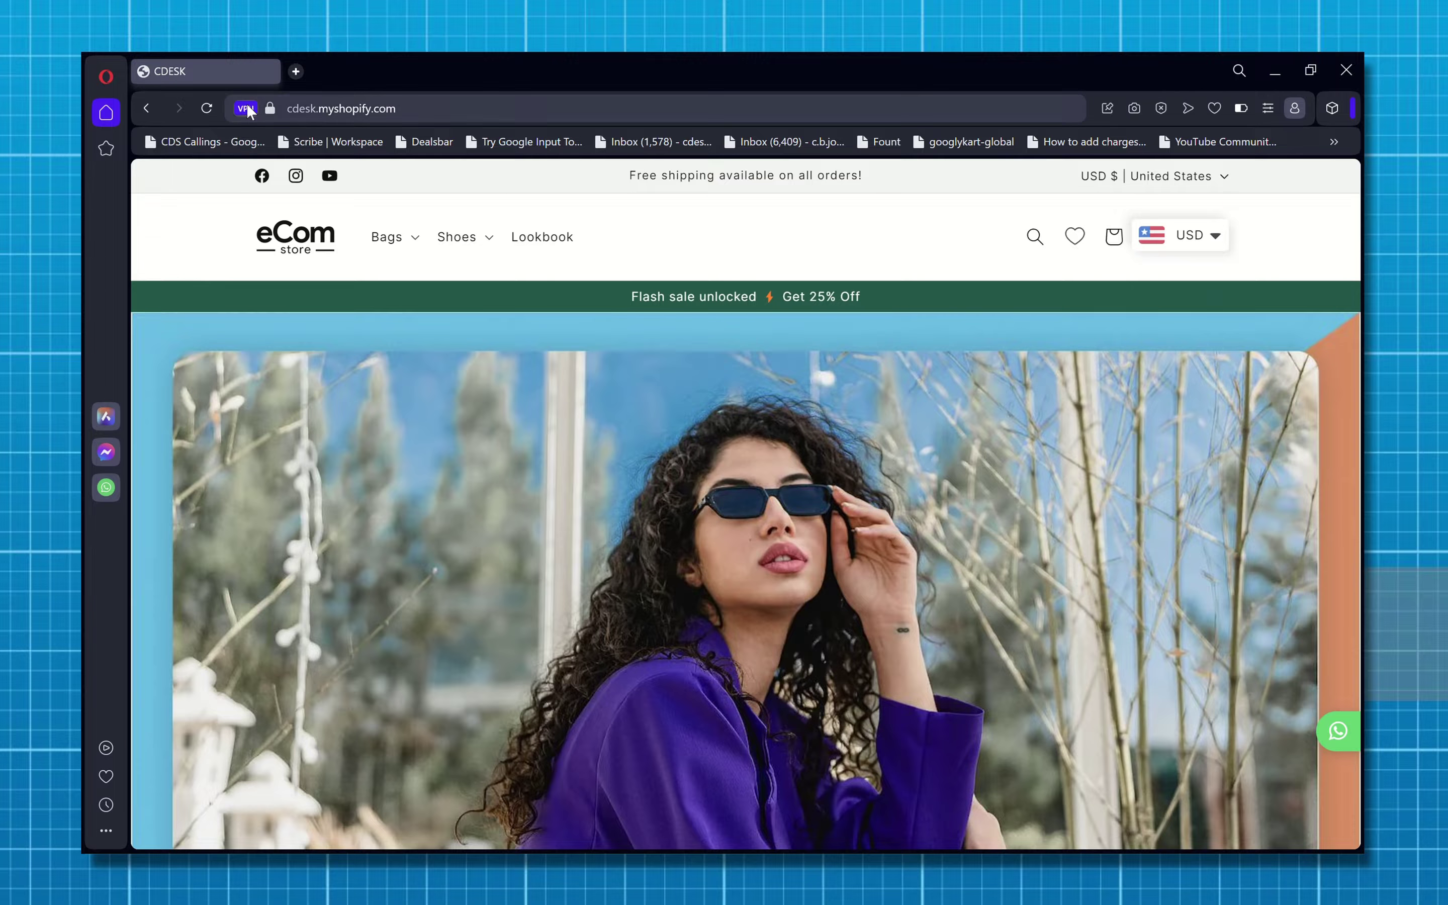
# Step: Confirm the Americas VPN location and USD currency, then scroll to Featured products
pyautogui.click(245, 108)
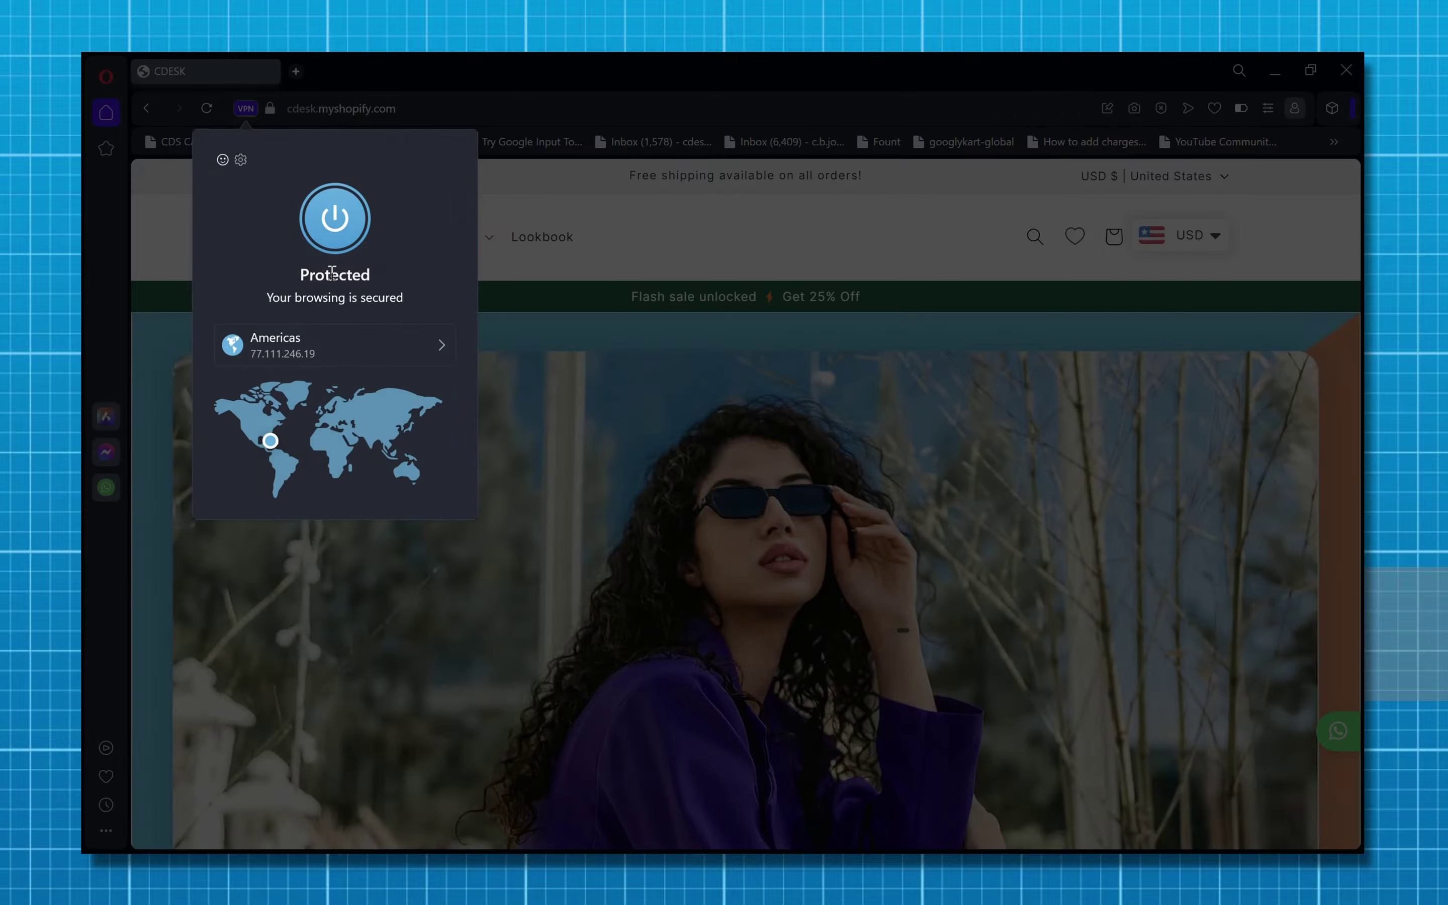
pyautogui.click(604, 234)
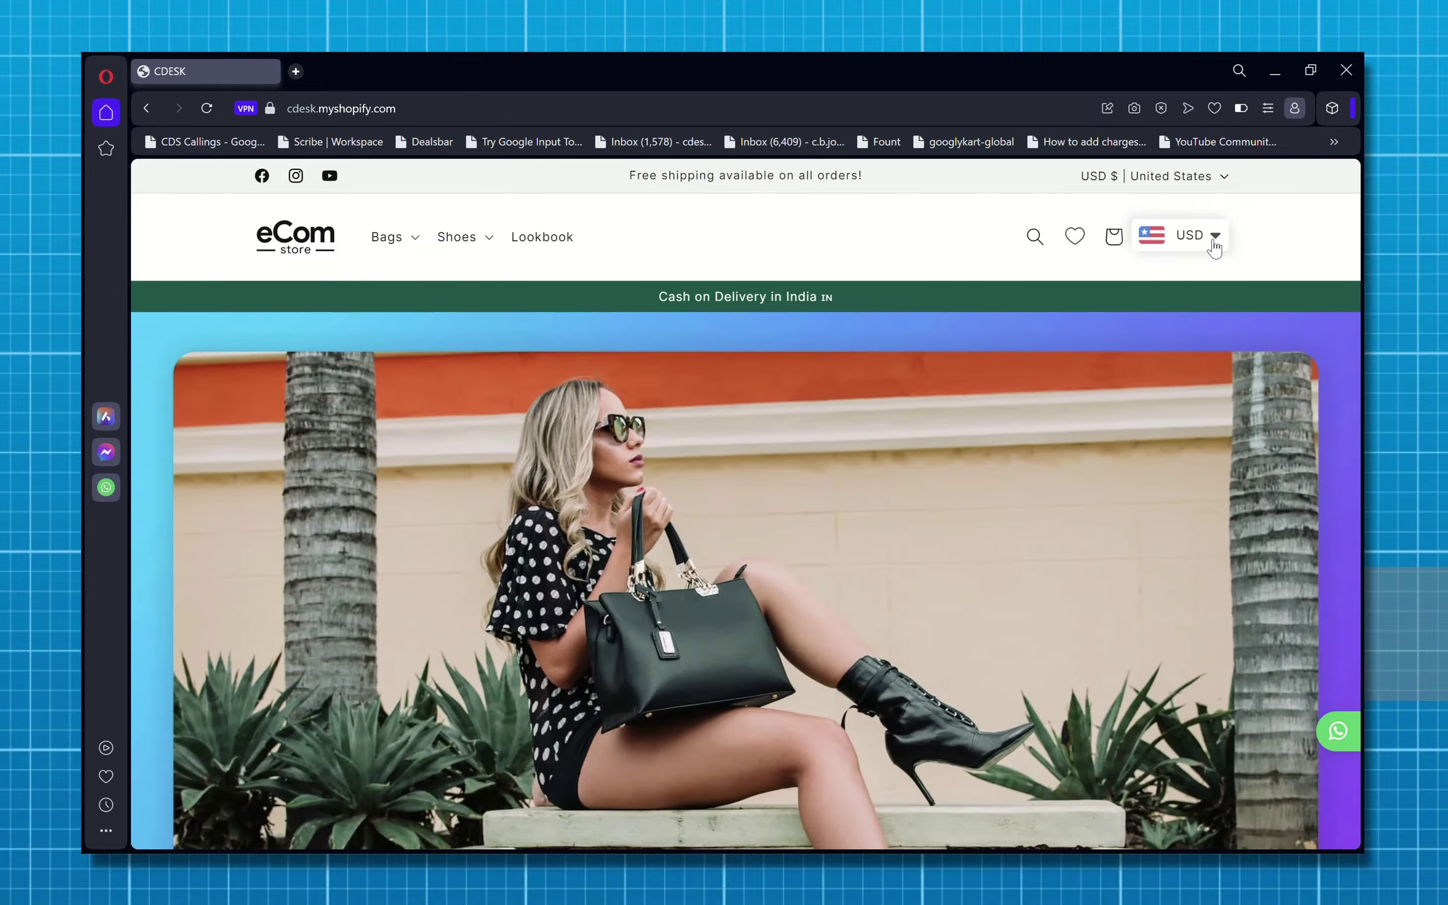
pyautogui.click(1212, 236)
pyautogui.click(938, 236)
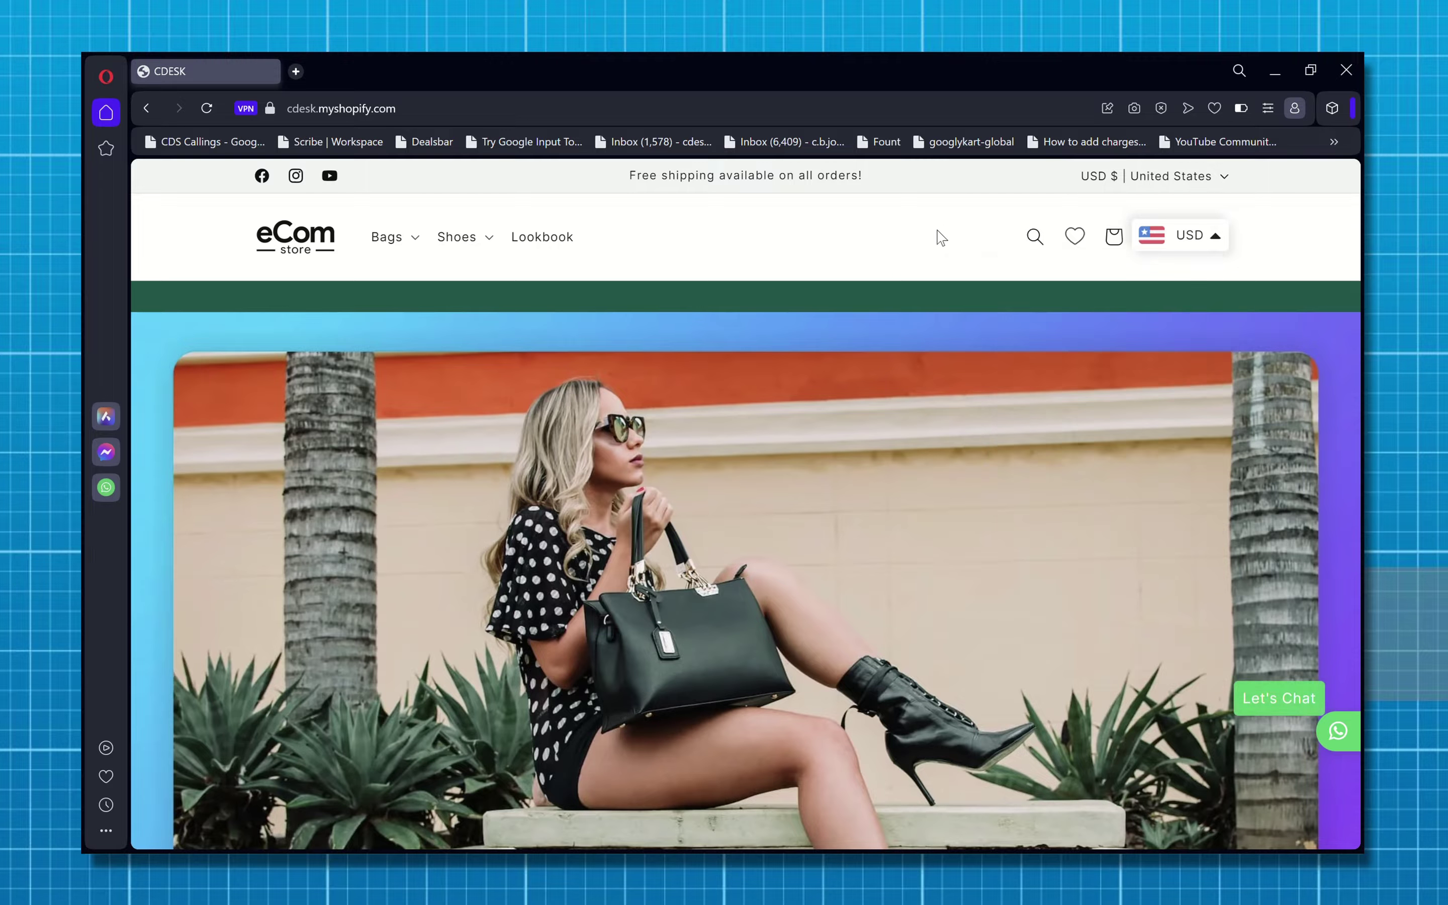
pyautogui.scroll(-10, 941, 238)
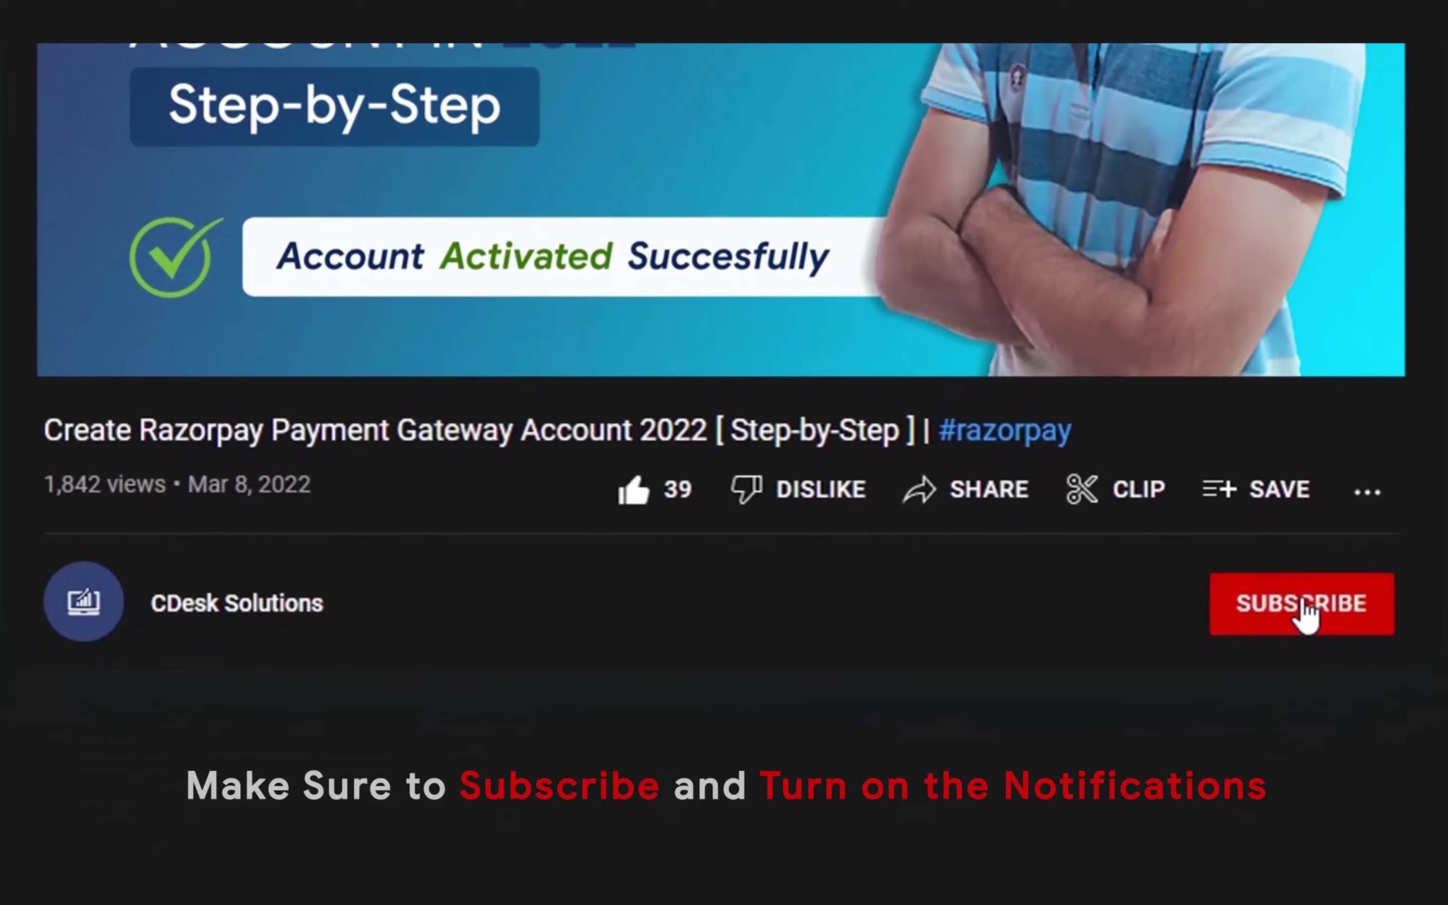
# Step: Subscribe to the tutorial channel with notifications set to All
pyautogui.click(1305, 612)
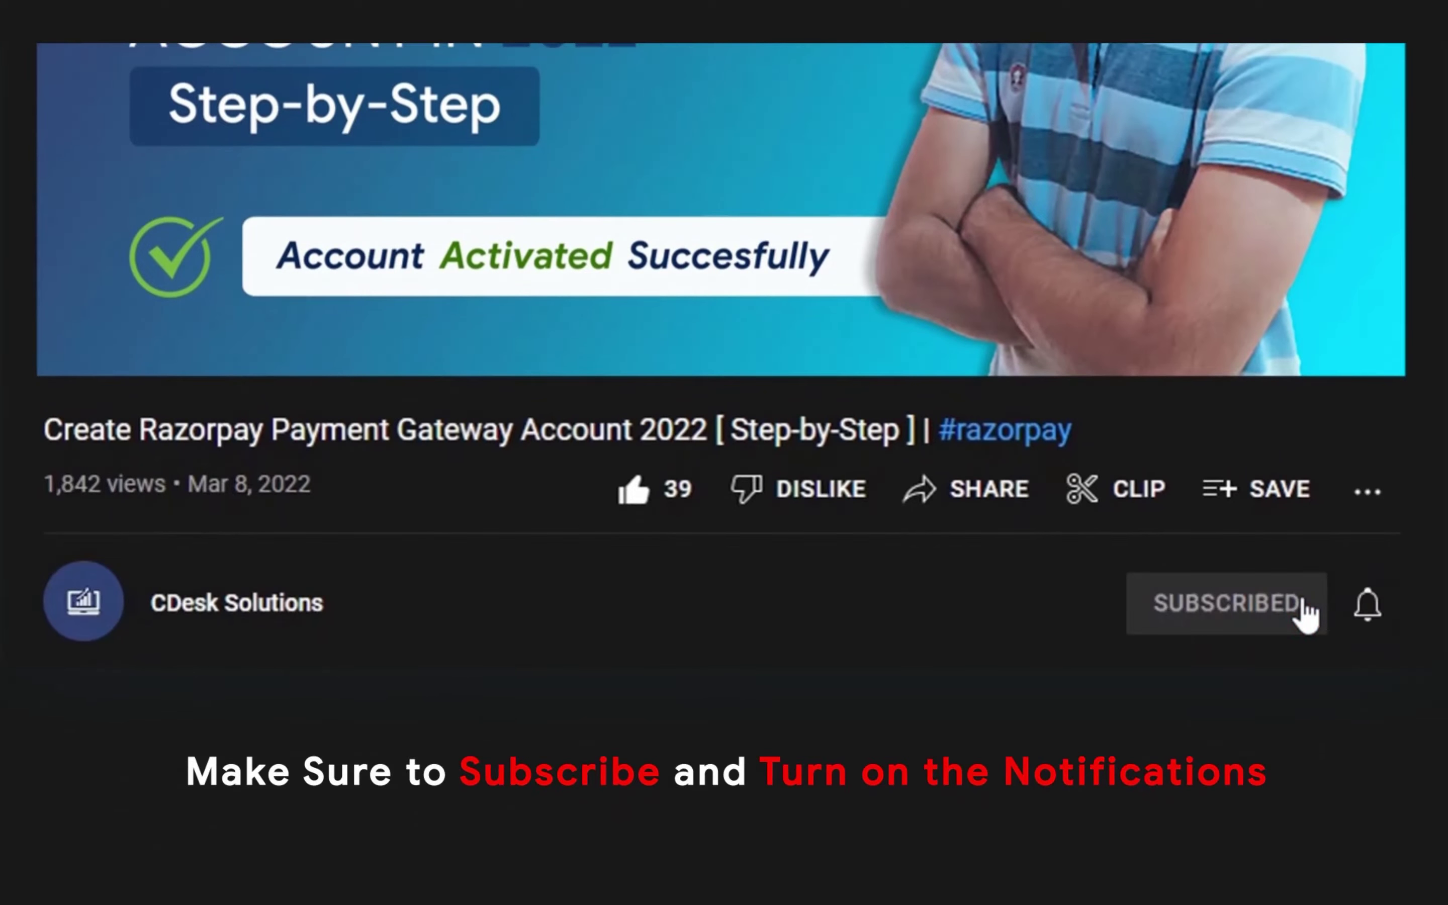
pyautogui.click(1367, 605)
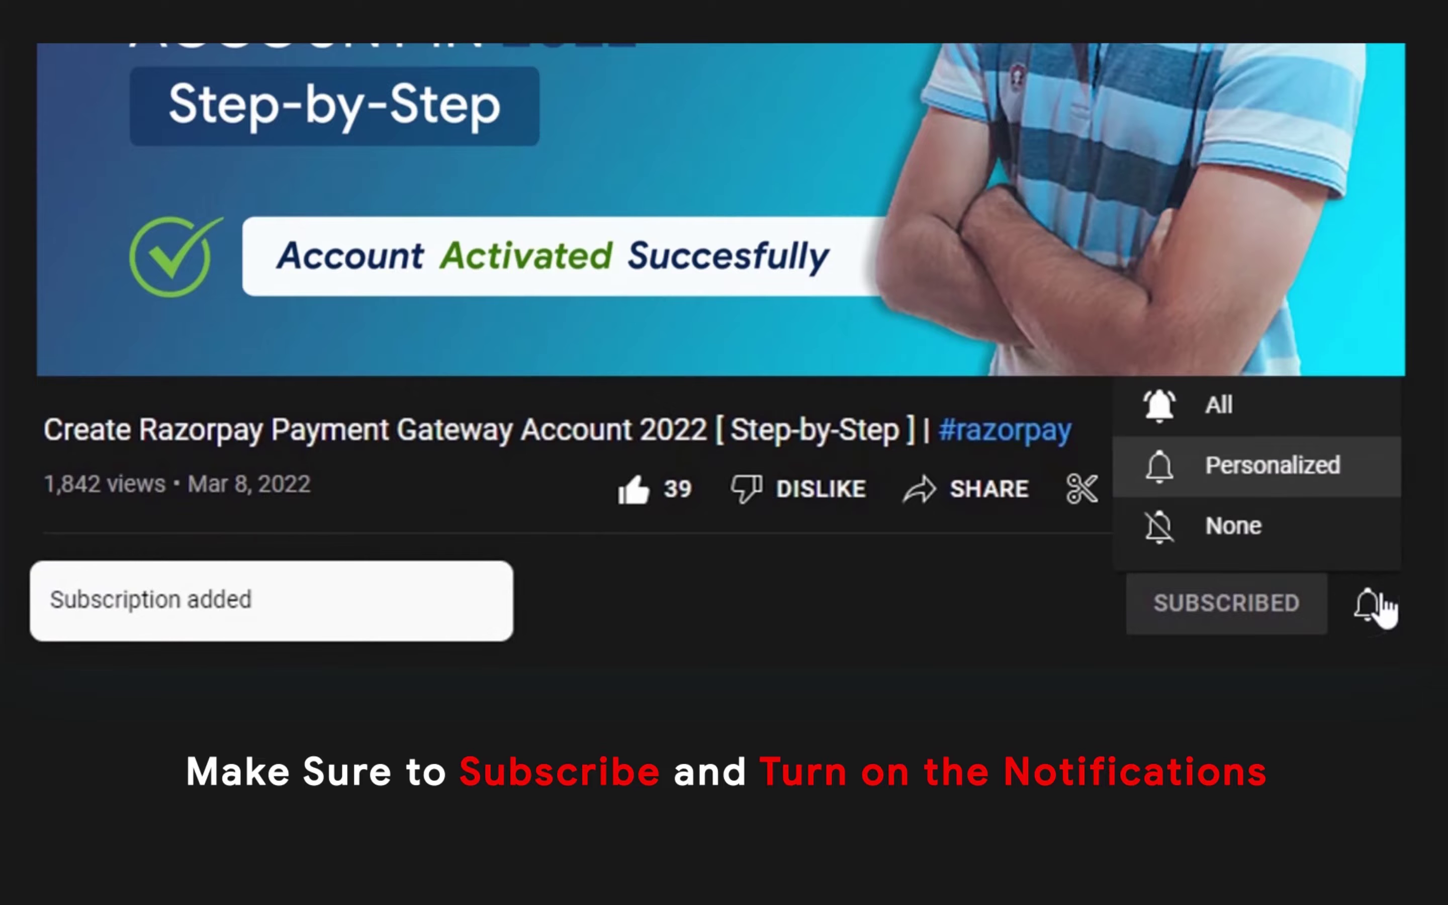
pyautogui.click(1307, 413)
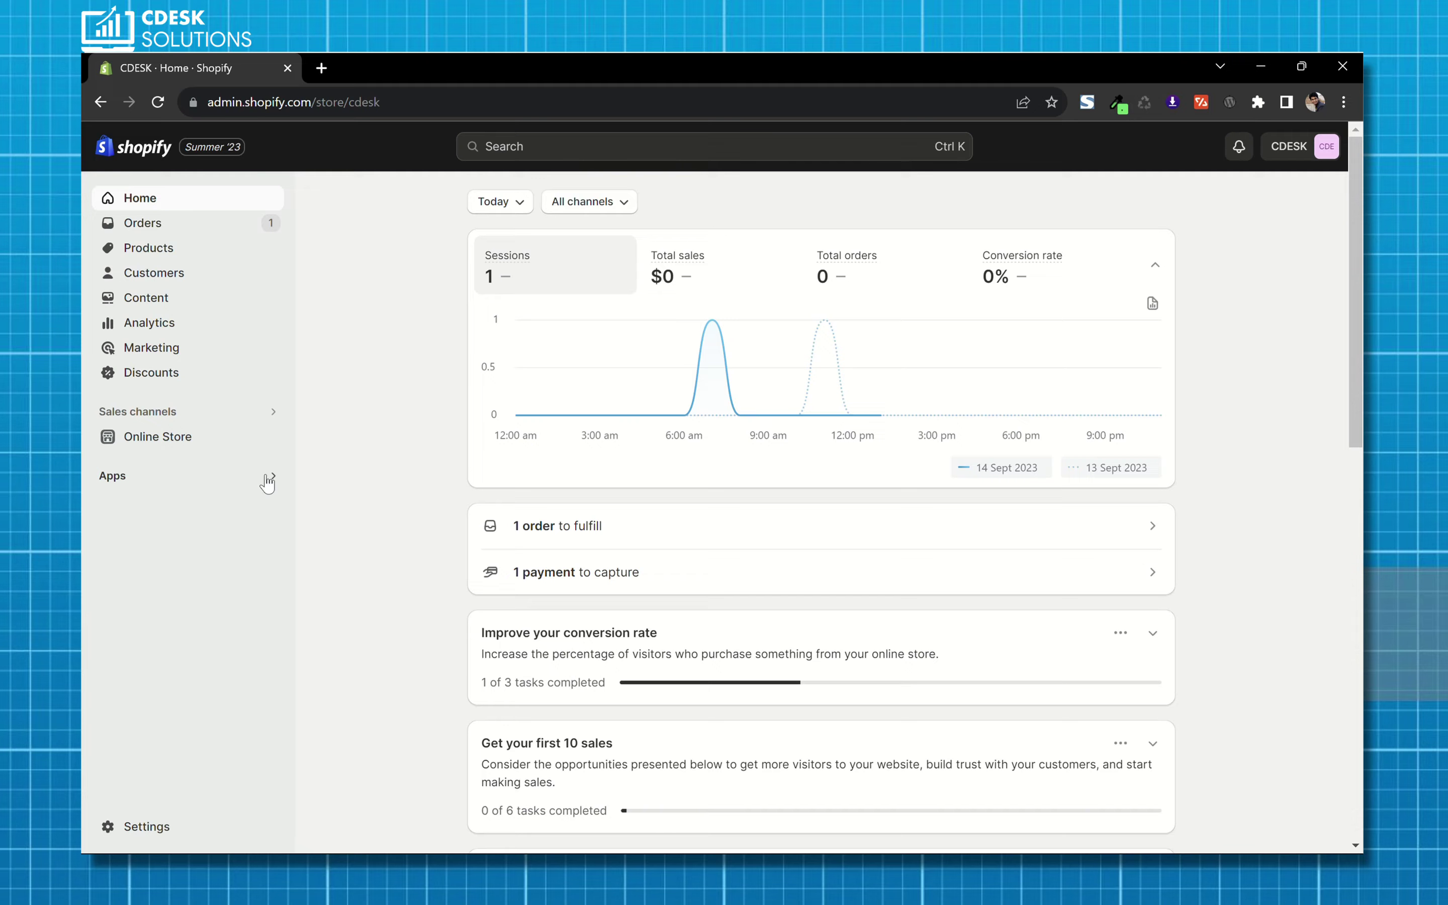
# Step: Search the Shopify App Store for 'Currency Converter' from the admin search bar
pyautogui.click(268, 478)
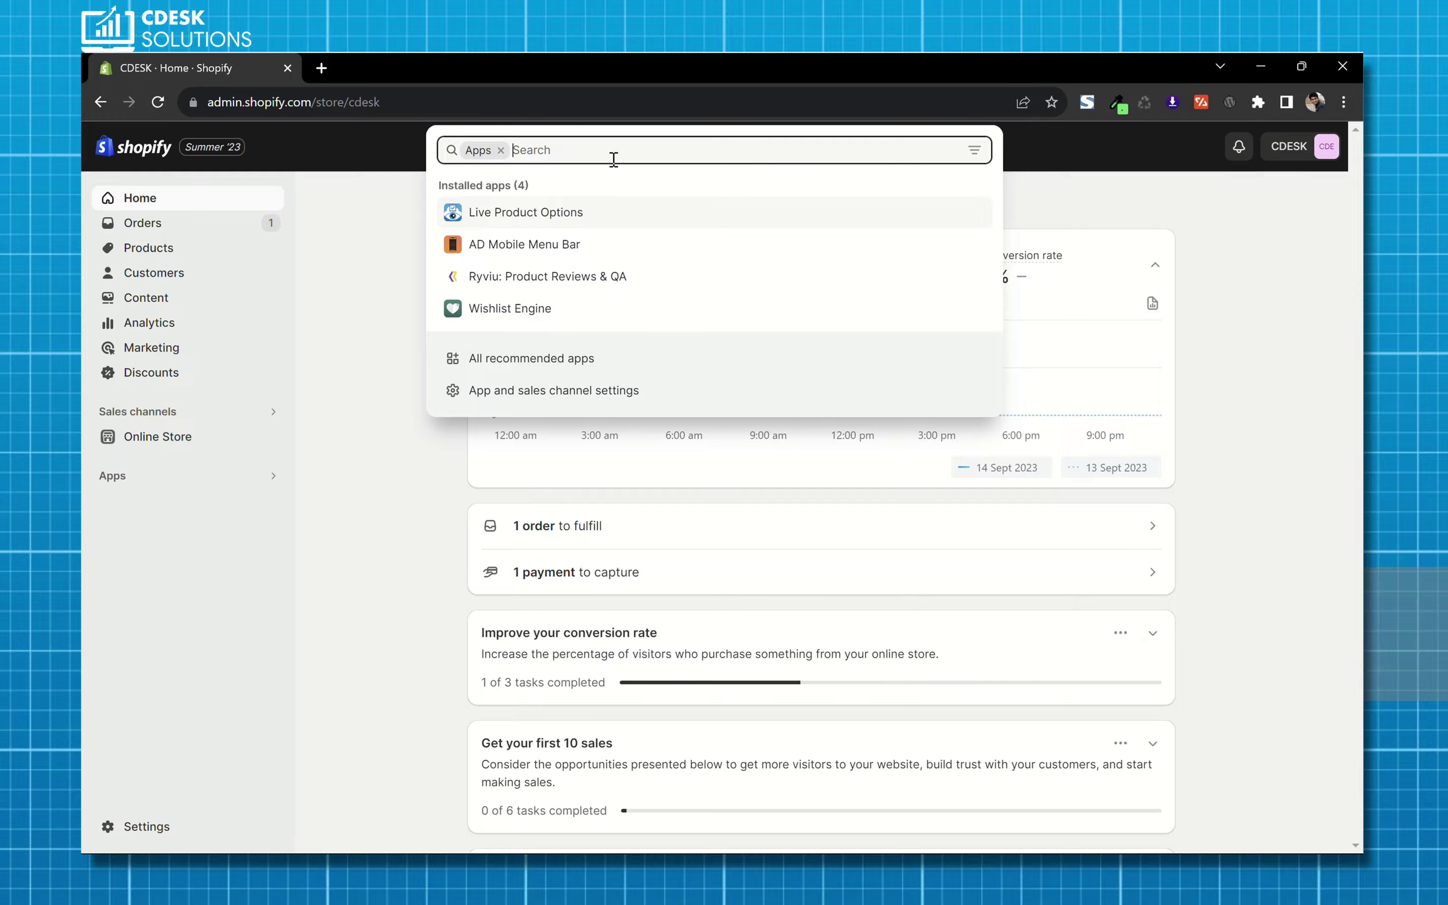
pyautogui.write('Currency Converter')
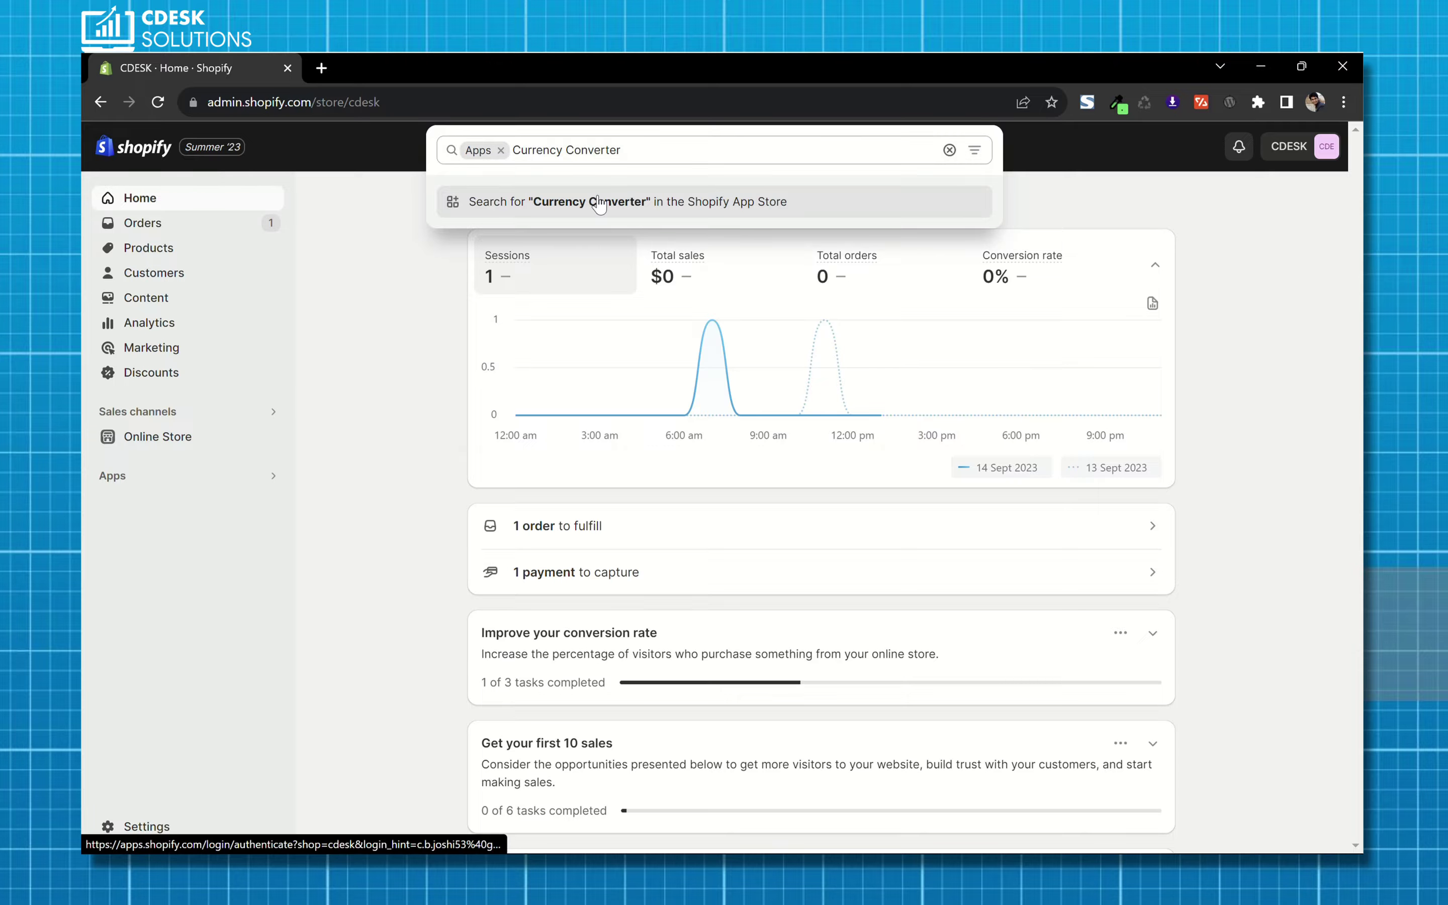
pyautogui.click(598, 202)
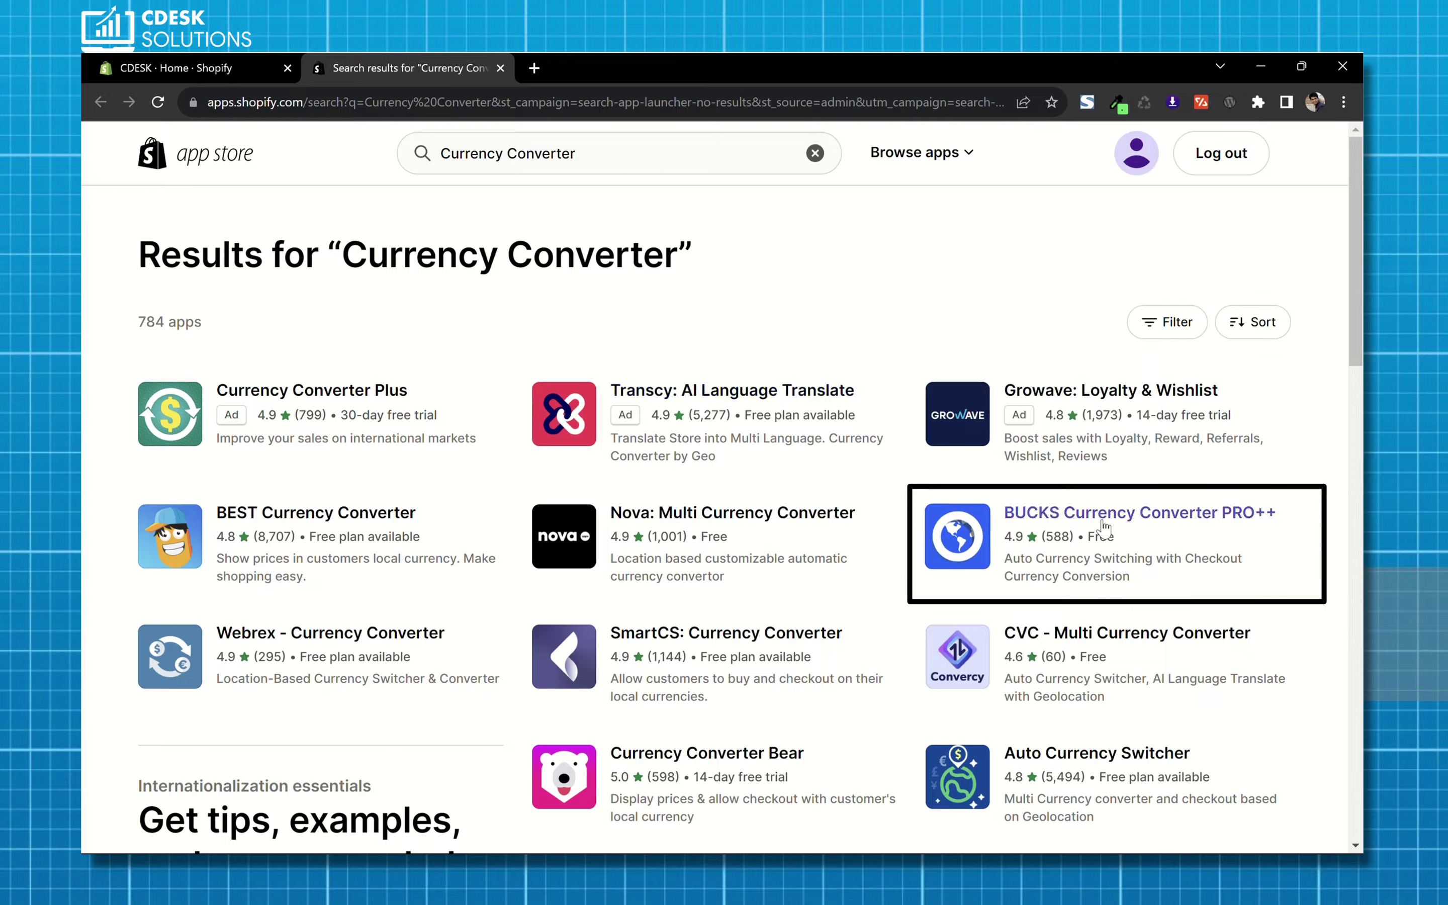
# Step: Open the free BUCKS Currency Converter PRO++ listing, install it, and approve its permissions
pyautogui.click(1159, 519)
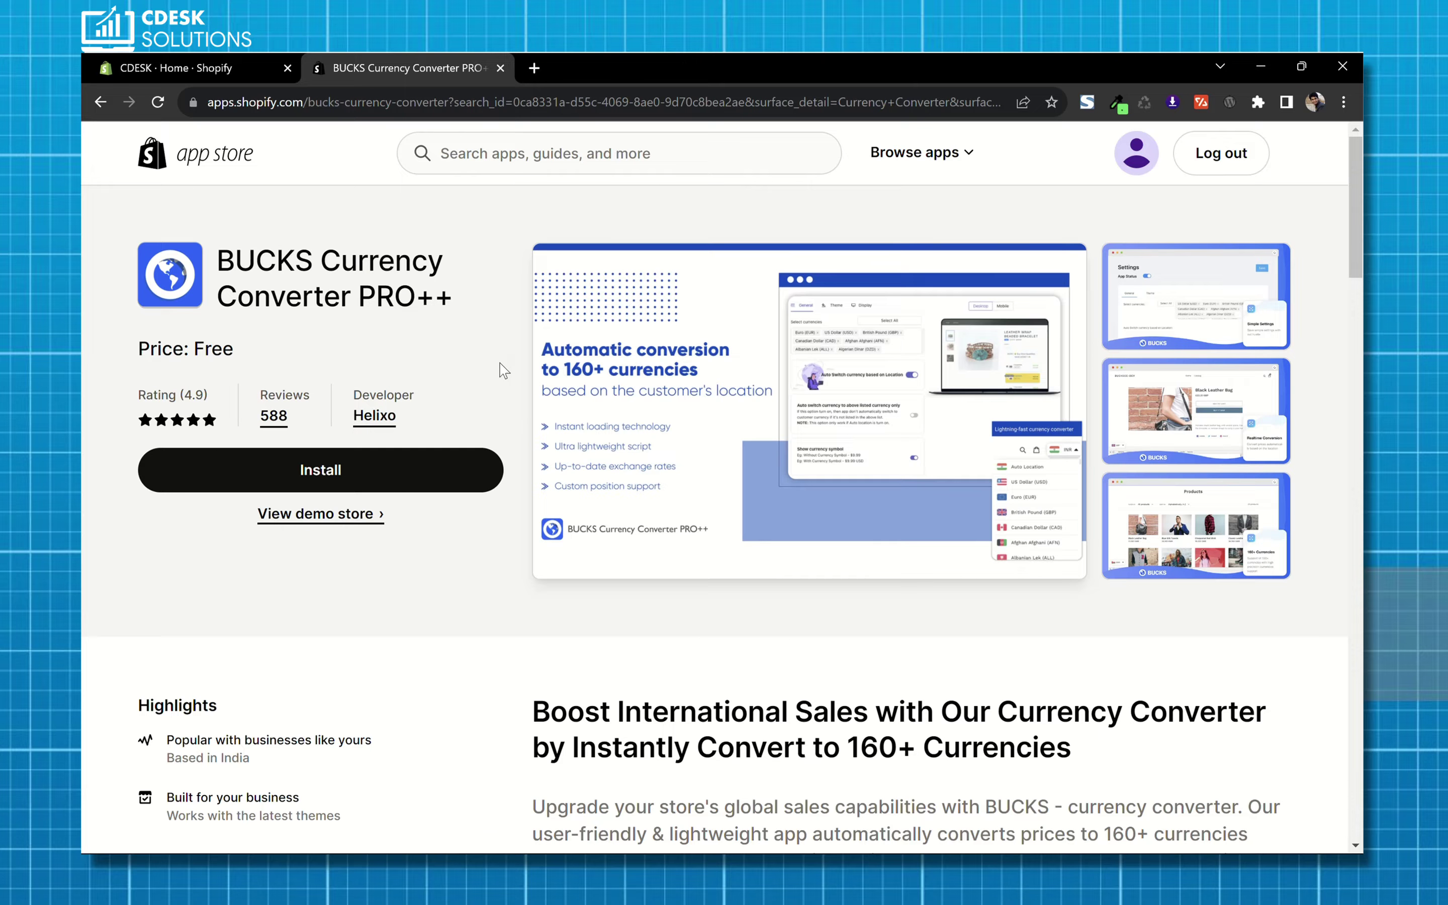
pyautogui.moveTo(204, 359); pyautogui.dragTo(237, 358)
pyautogui.click(256, 359)
pyautogui.click(363, 469)
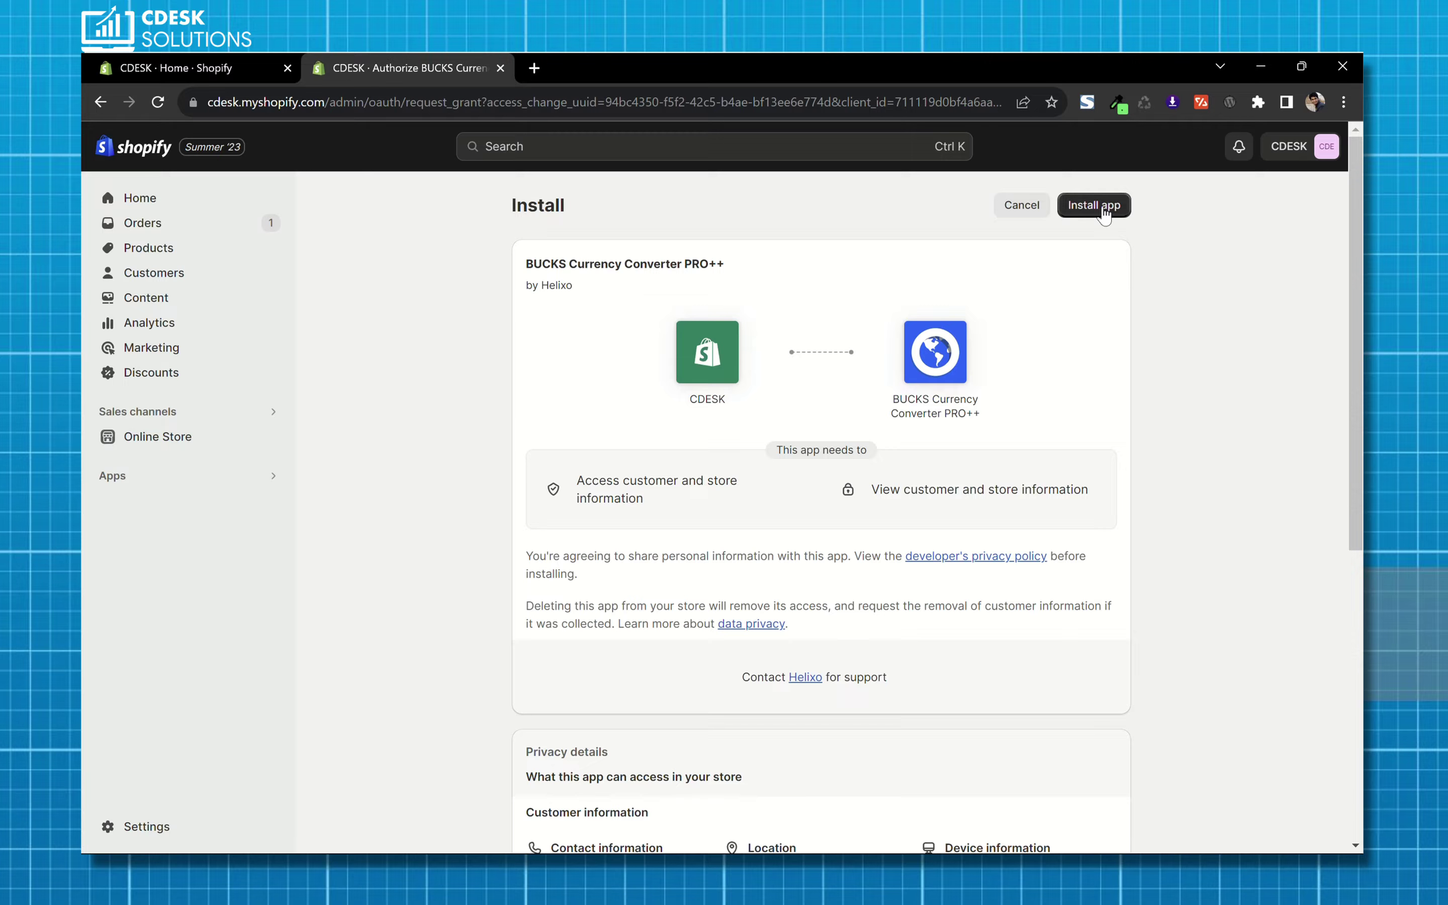
pyautogui.click(1101, 208)
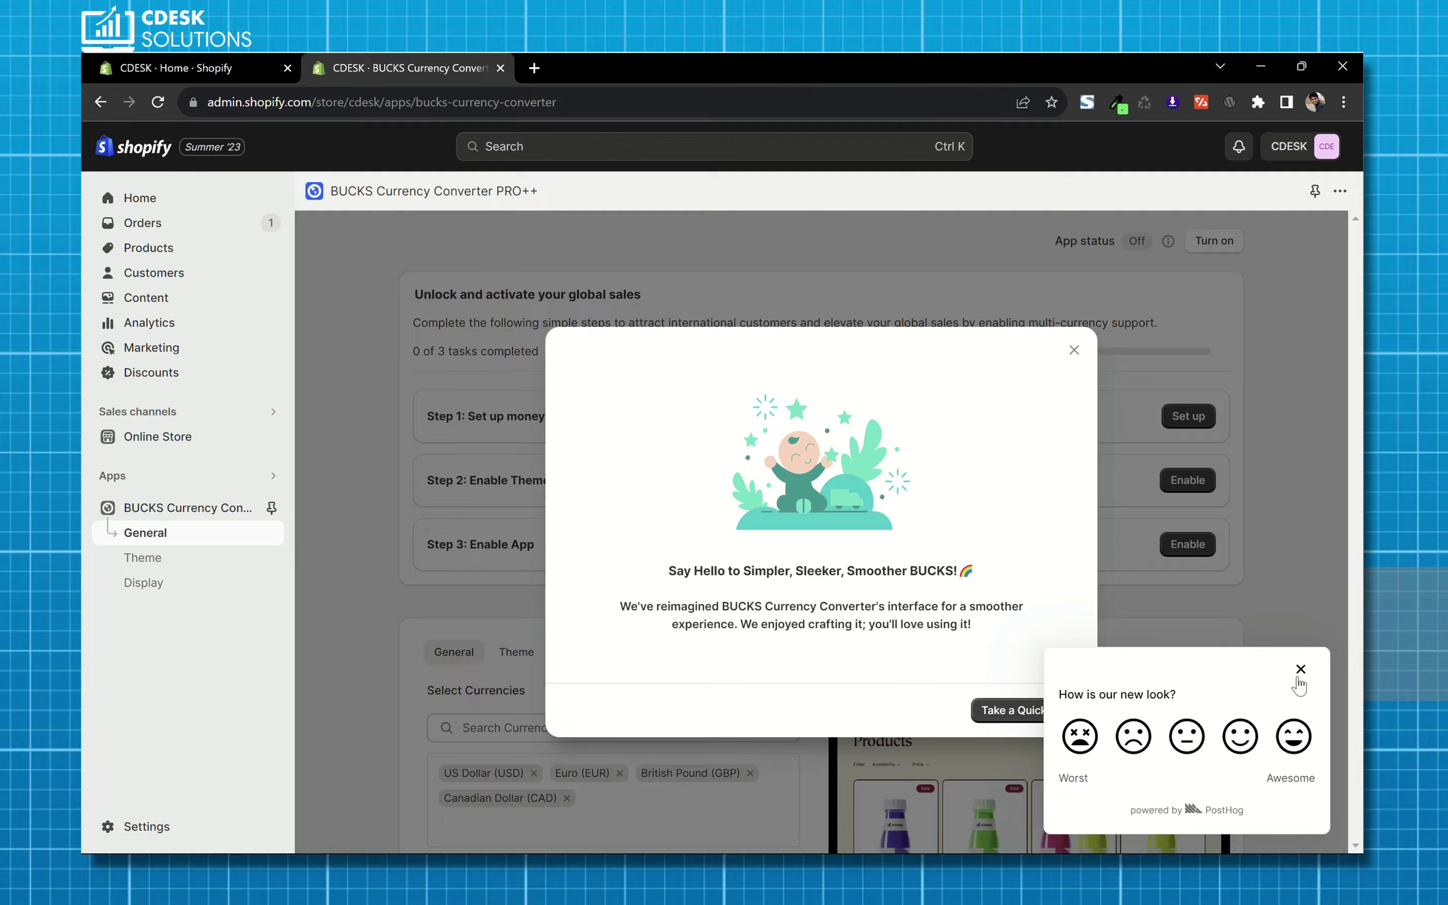
# Step: Close the feedback survey and welcome modal, then expand Step 1: Set up money format
pyautogui.click(1301, 669)
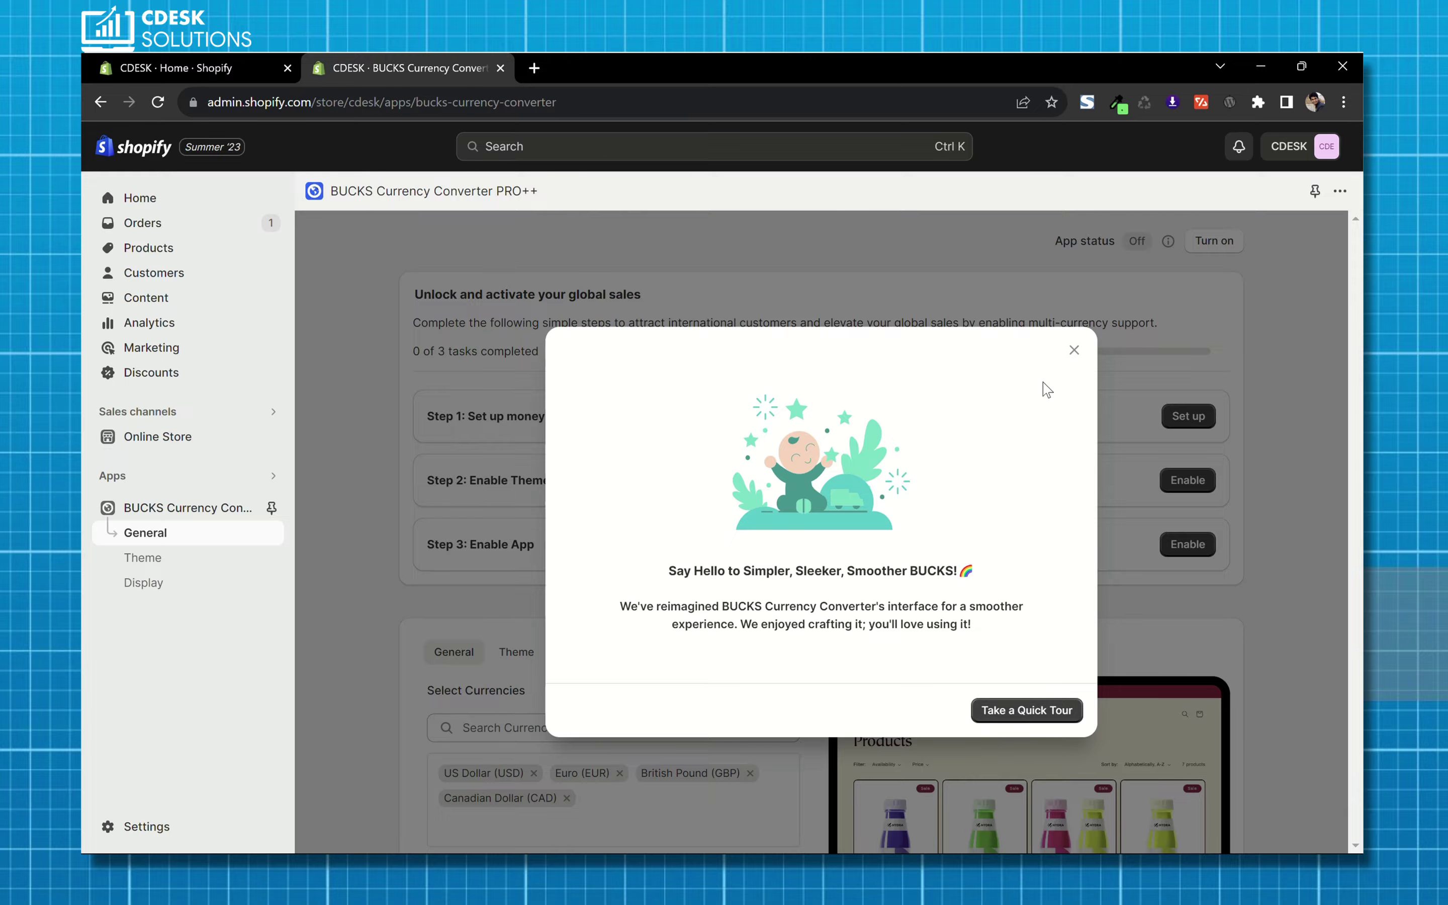
pyautogui.click(1074, 350)
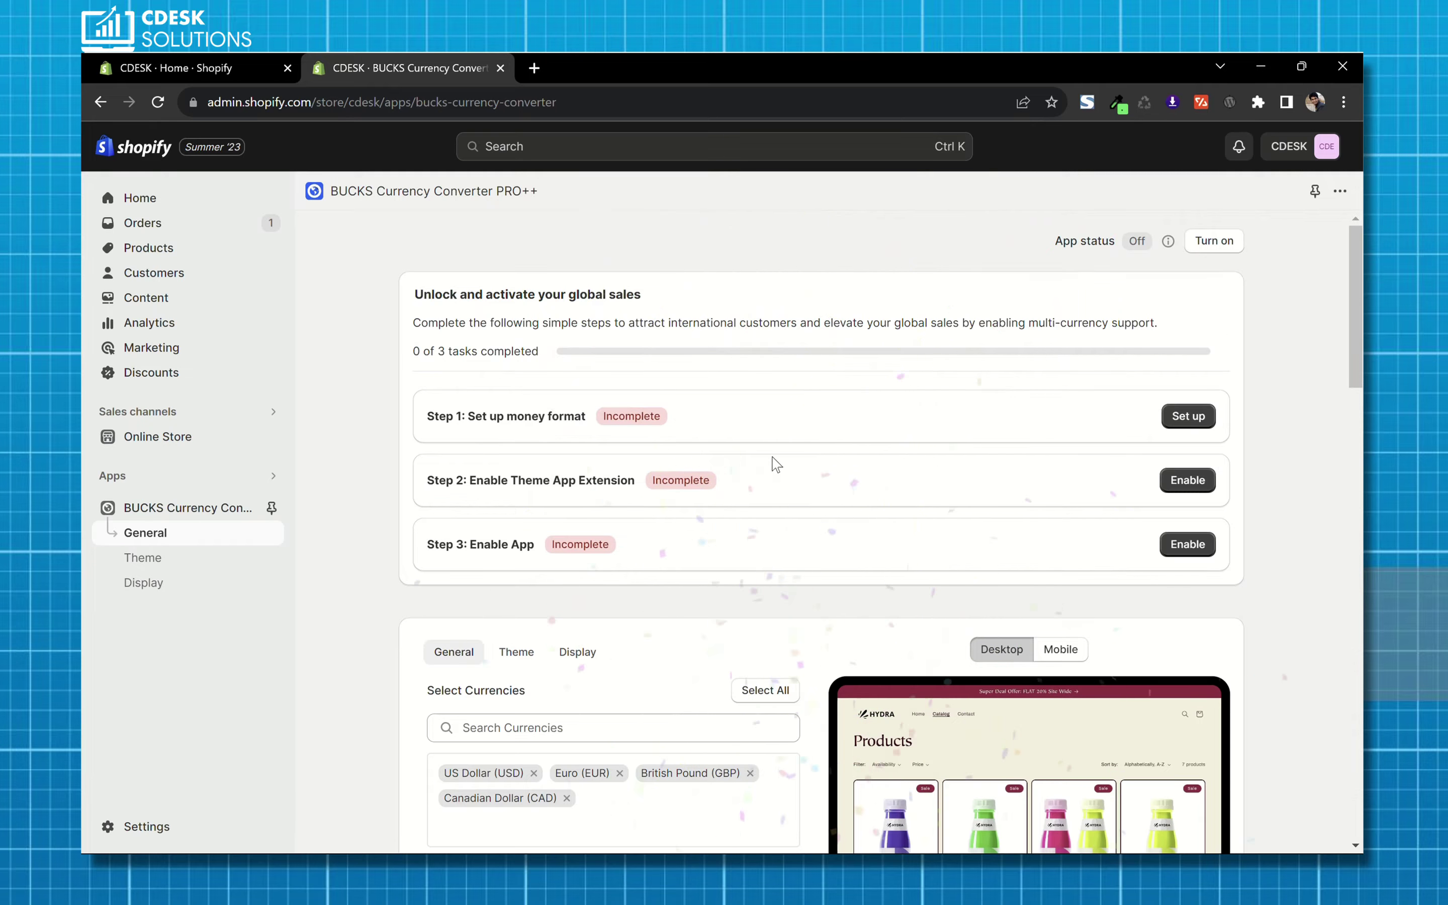
pyautogui.click(1194, 422)
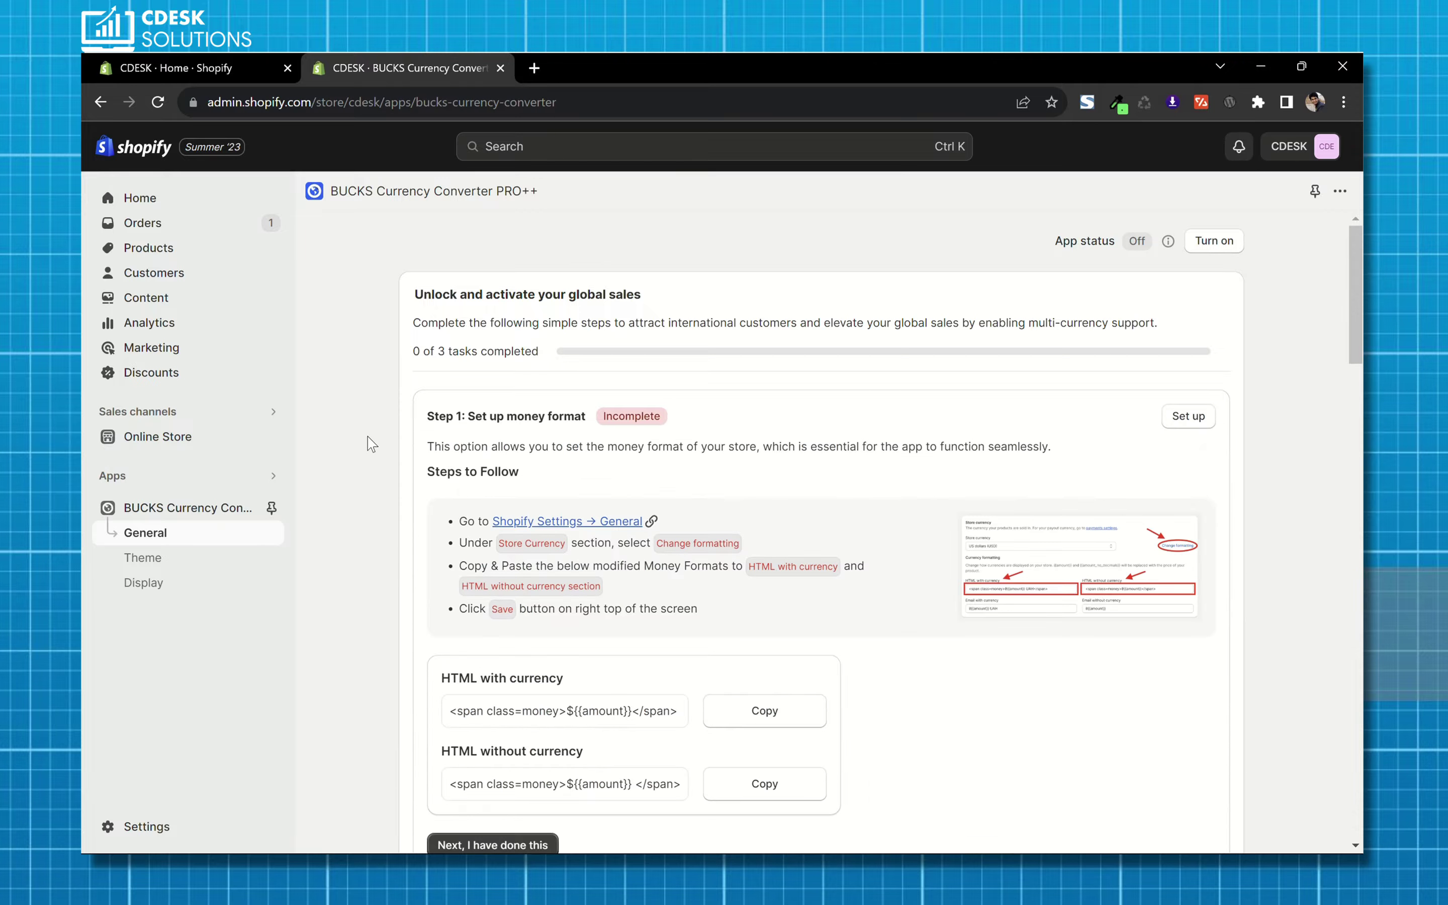
pyautogui.scroll(-3, 371, 444)
pyautogui.scroll(-2, 371, 444)
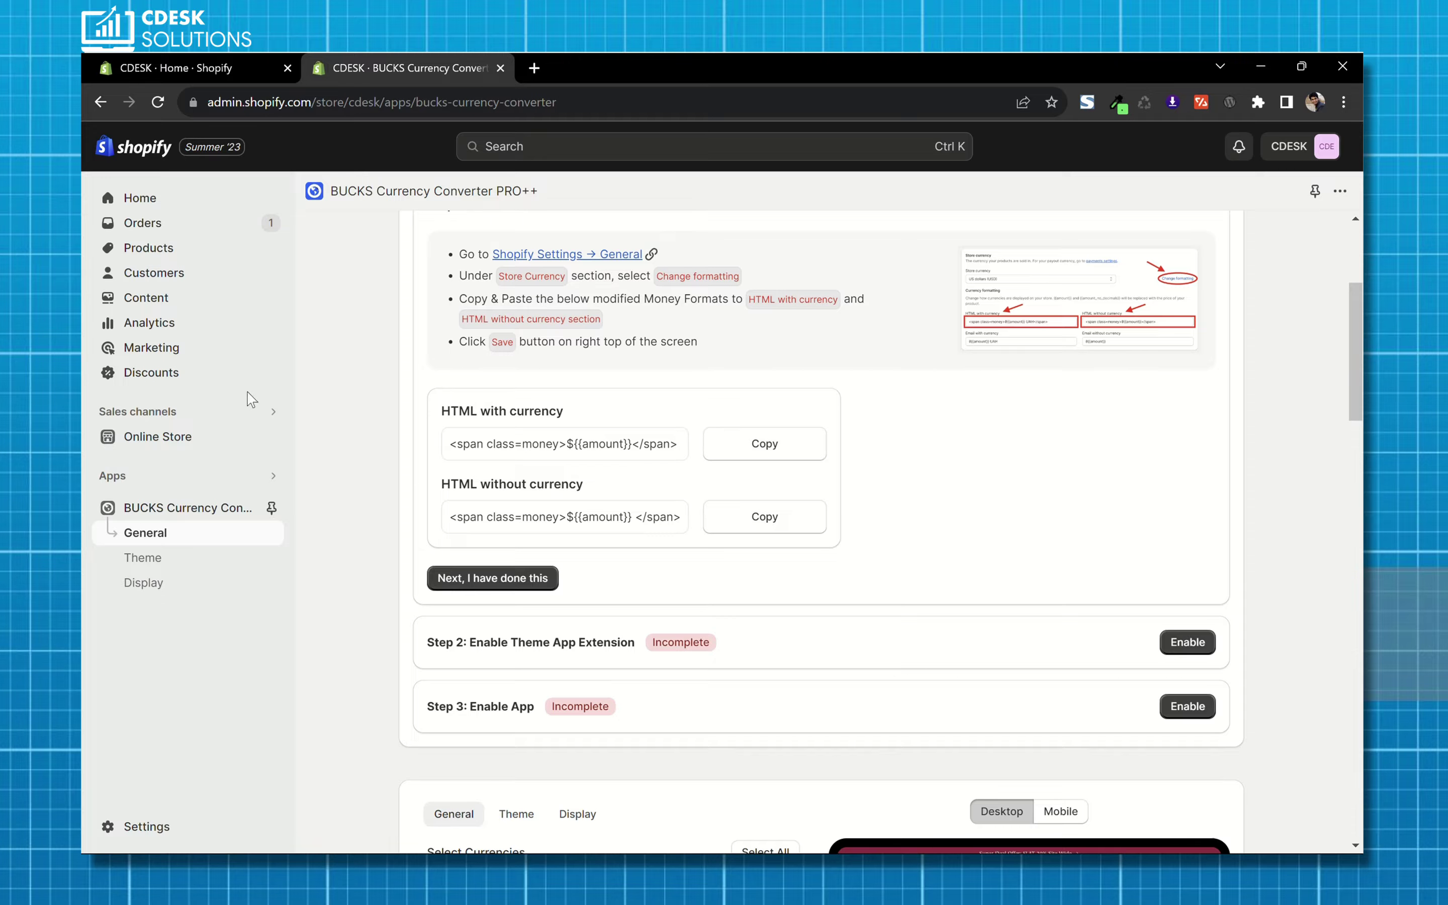
# Step: Open Settings > General and reveal the store's currency formatting fields
pyautogui.click(210, 66)
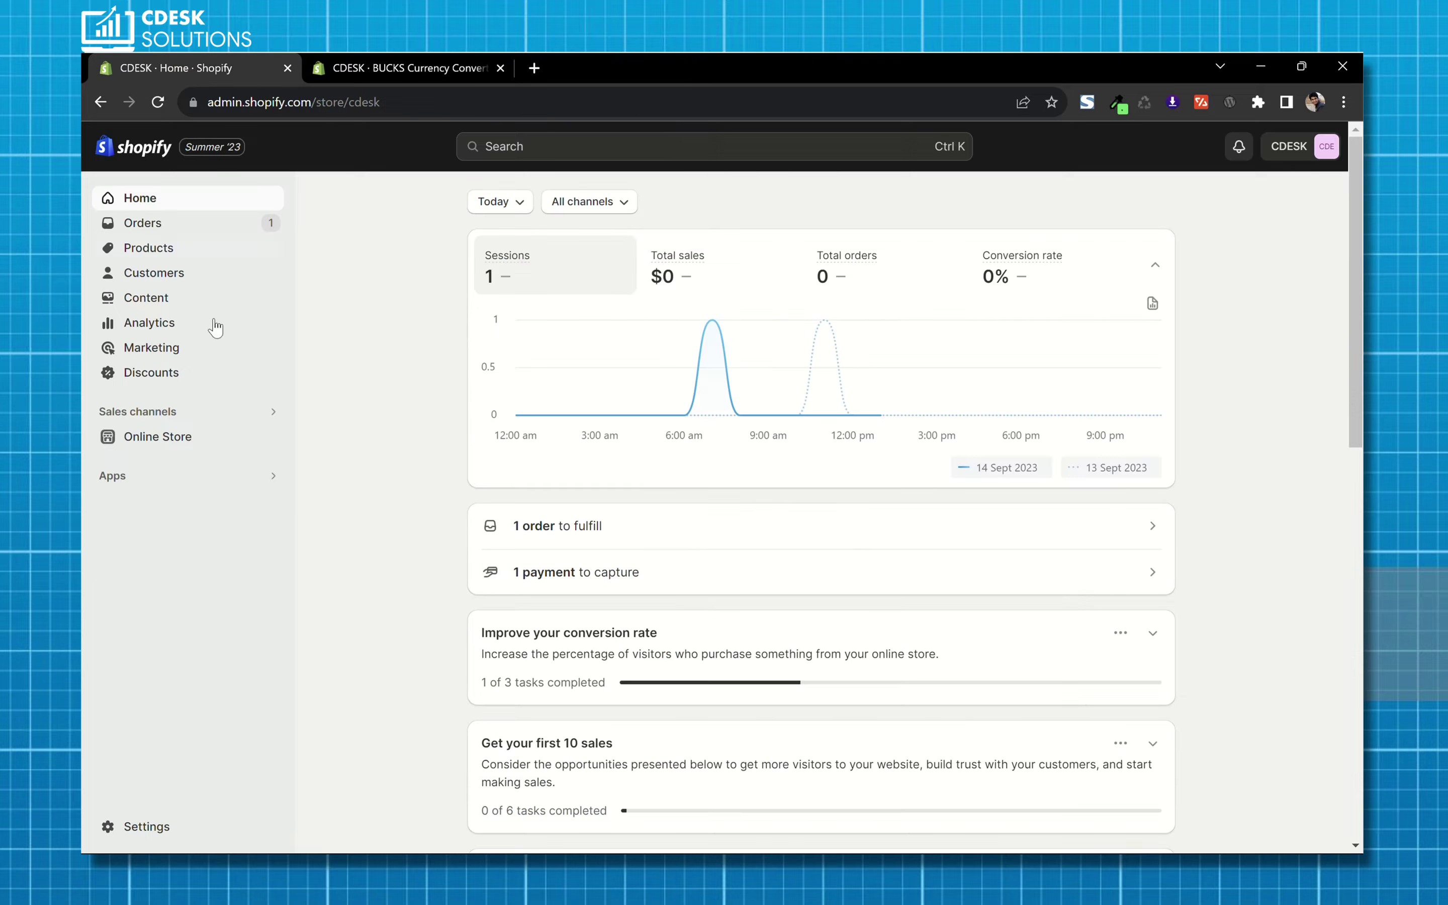
pyautogui.click(136, 828)
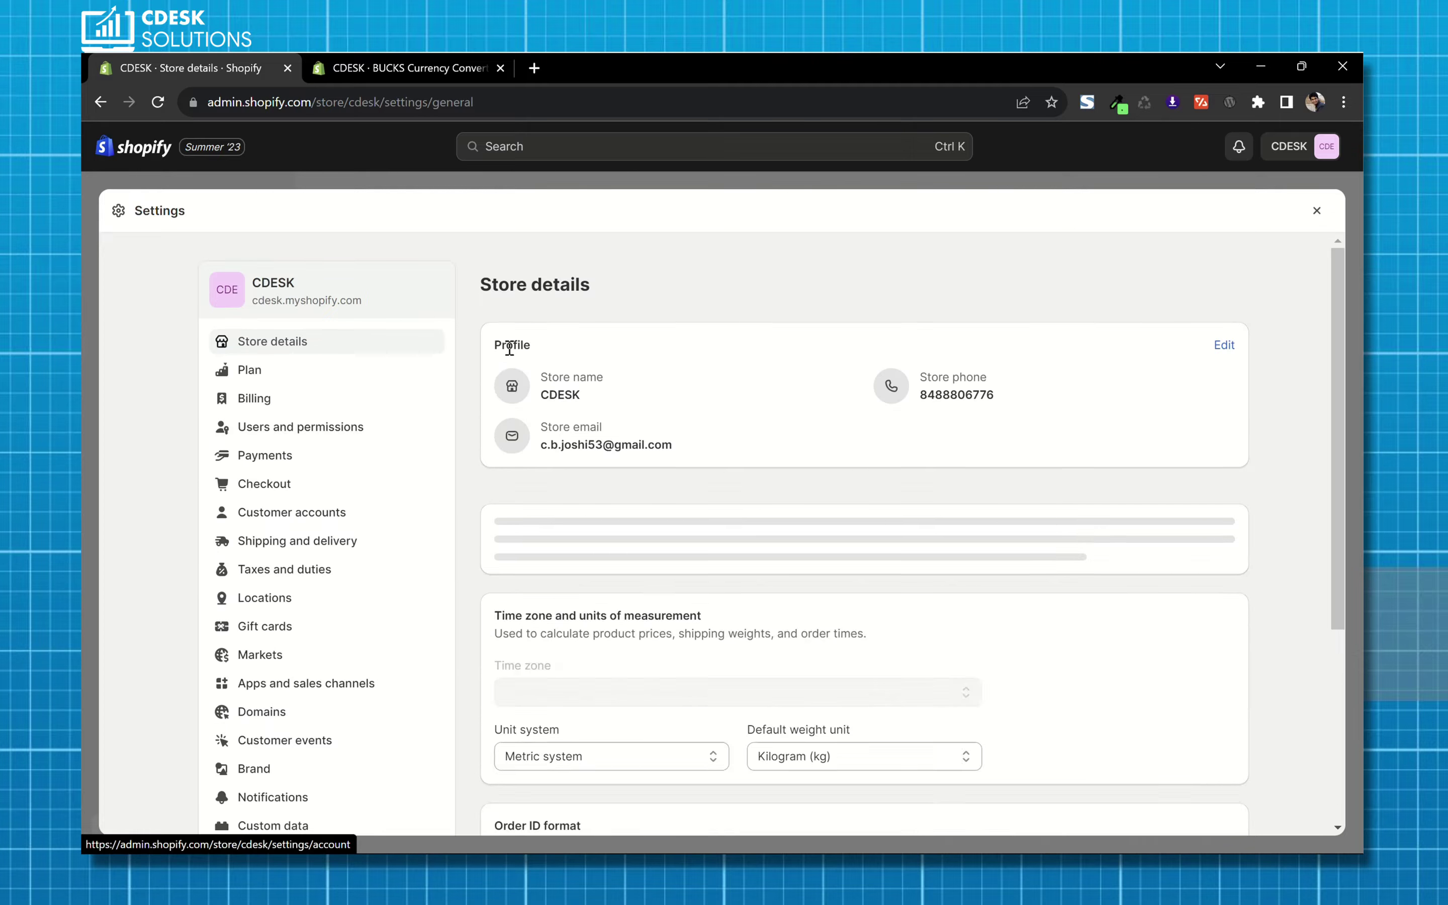
pyautogui.scroll(-5, 704, 407)
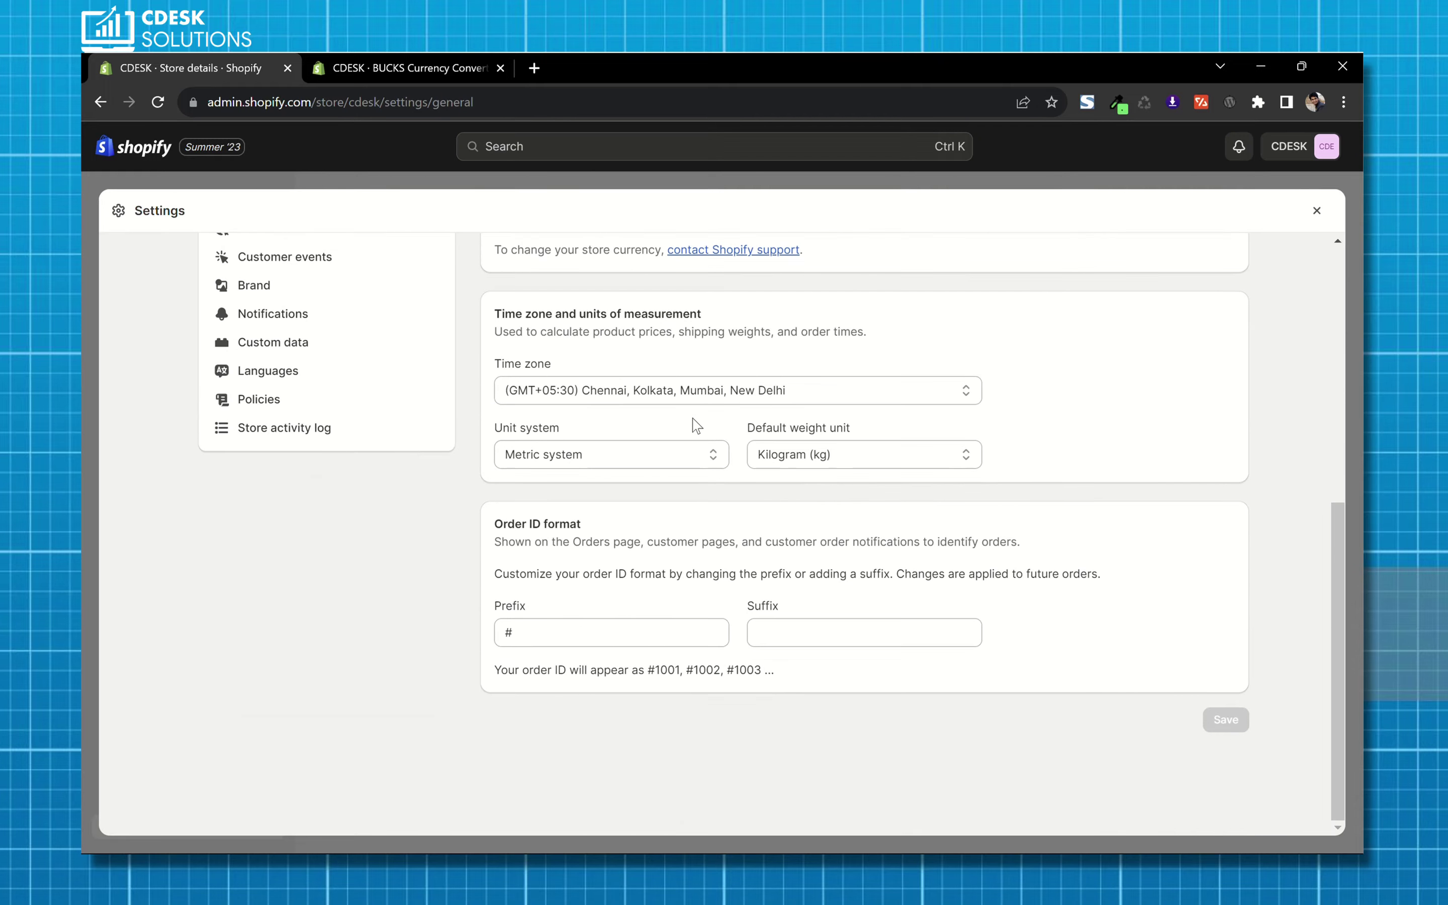
pyautogui.scroll(4, 696, 425)
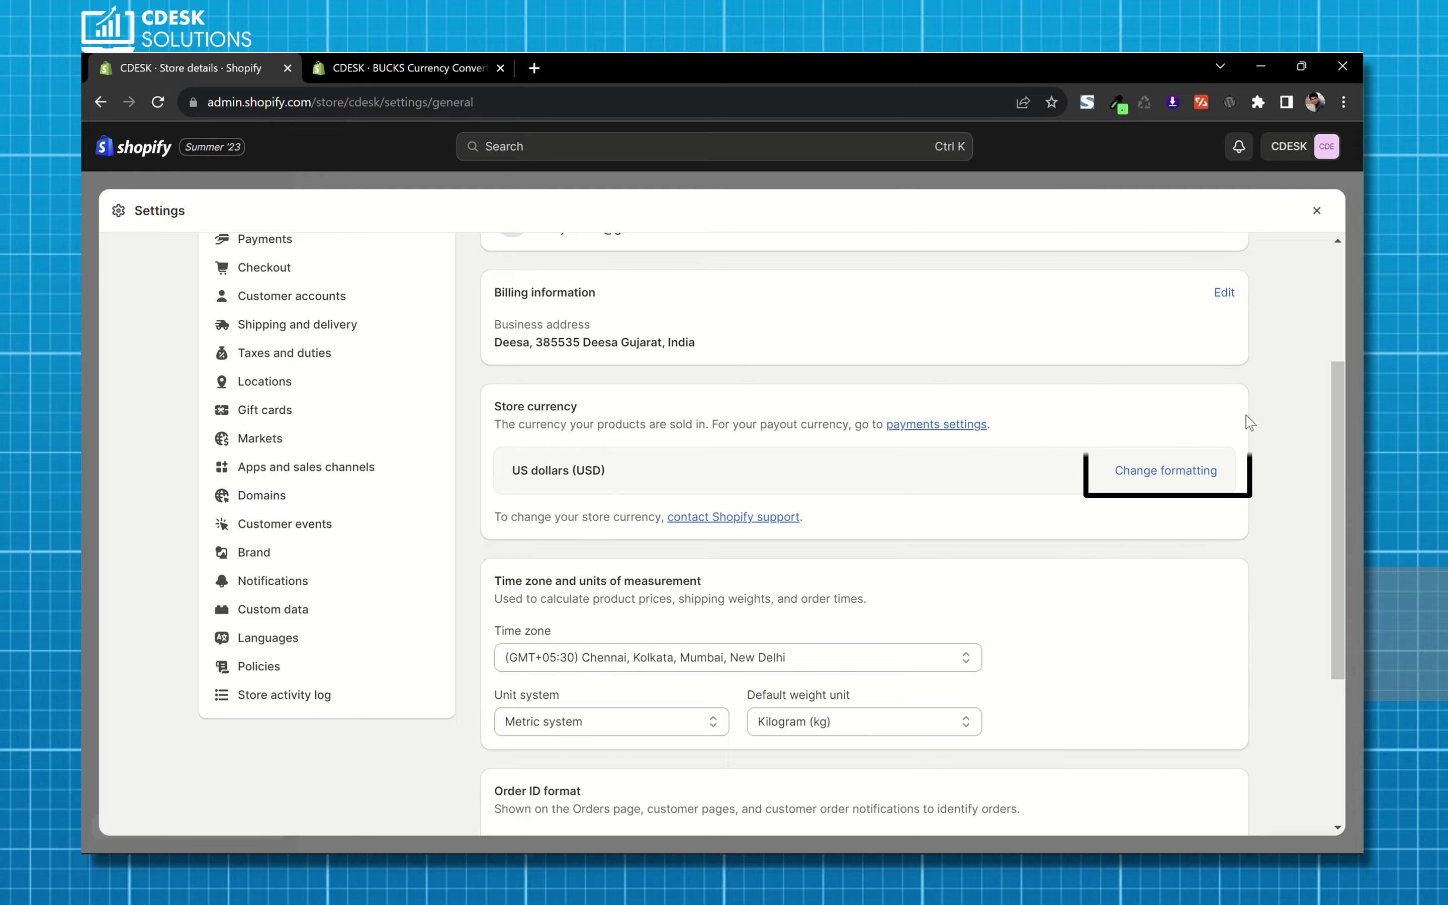
pyautogui.click(1183, 473)
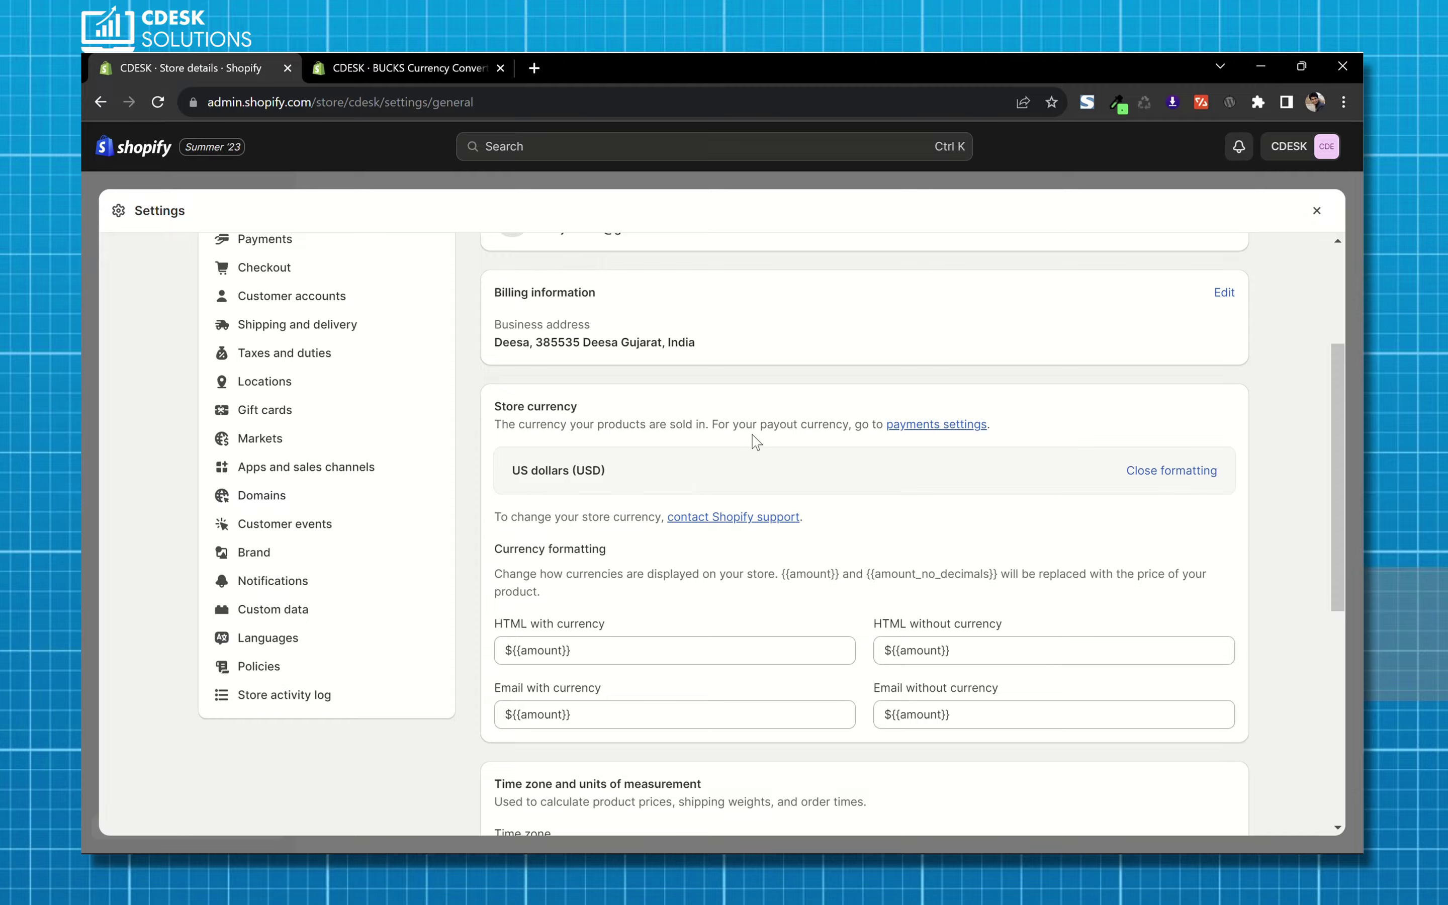
pyautogui.scroll(-3, 755, 443)
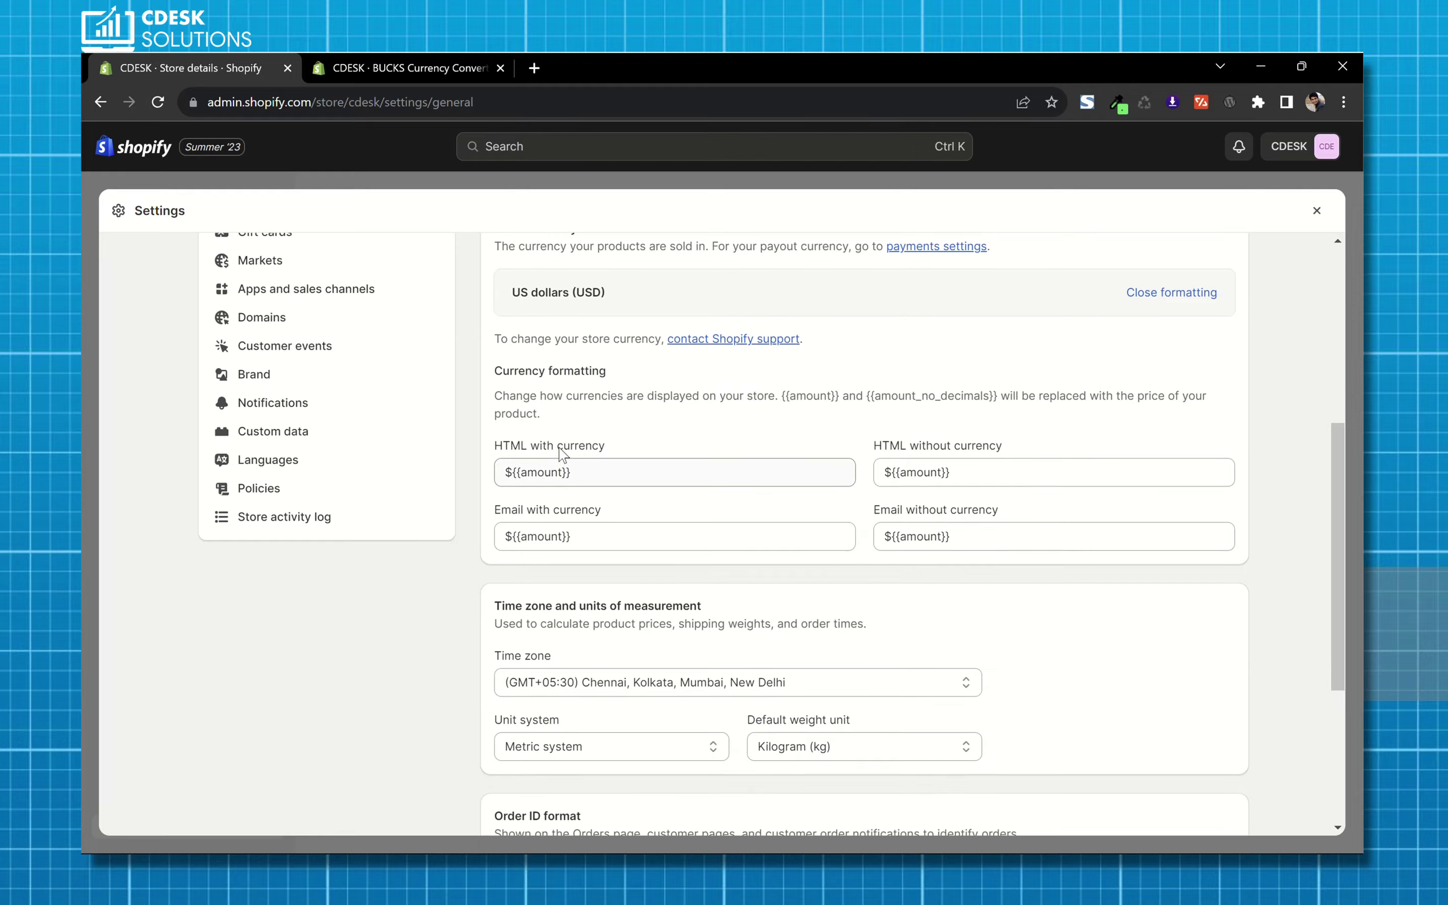
# Step: Replace the HTML with currency format with the app's <span class=money>${{amount}}</span> format
pyautogui.click(438, 60)
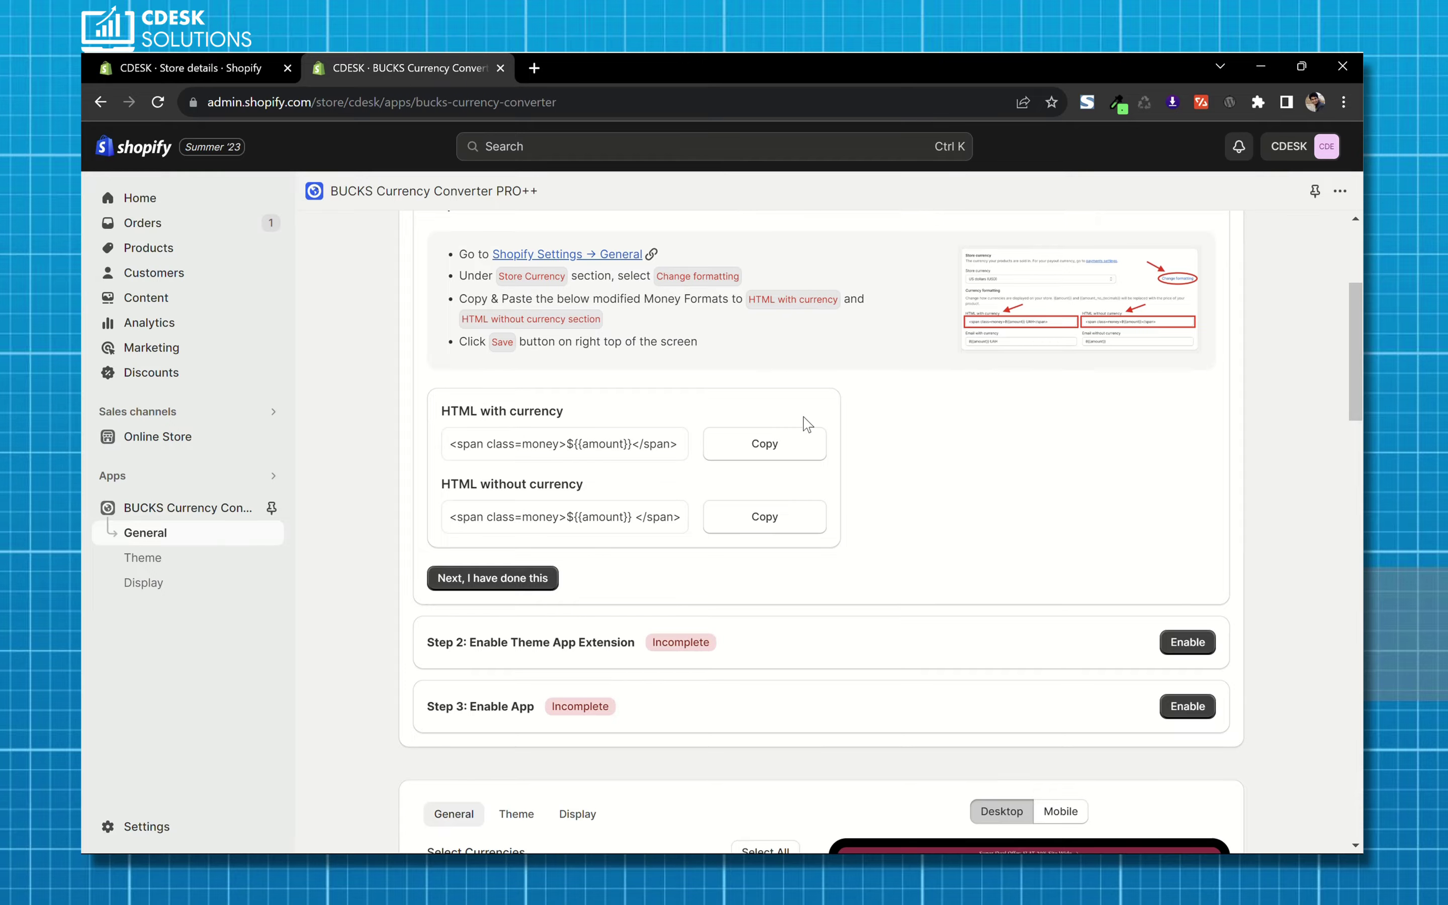
pyautogui.click(771, 455)
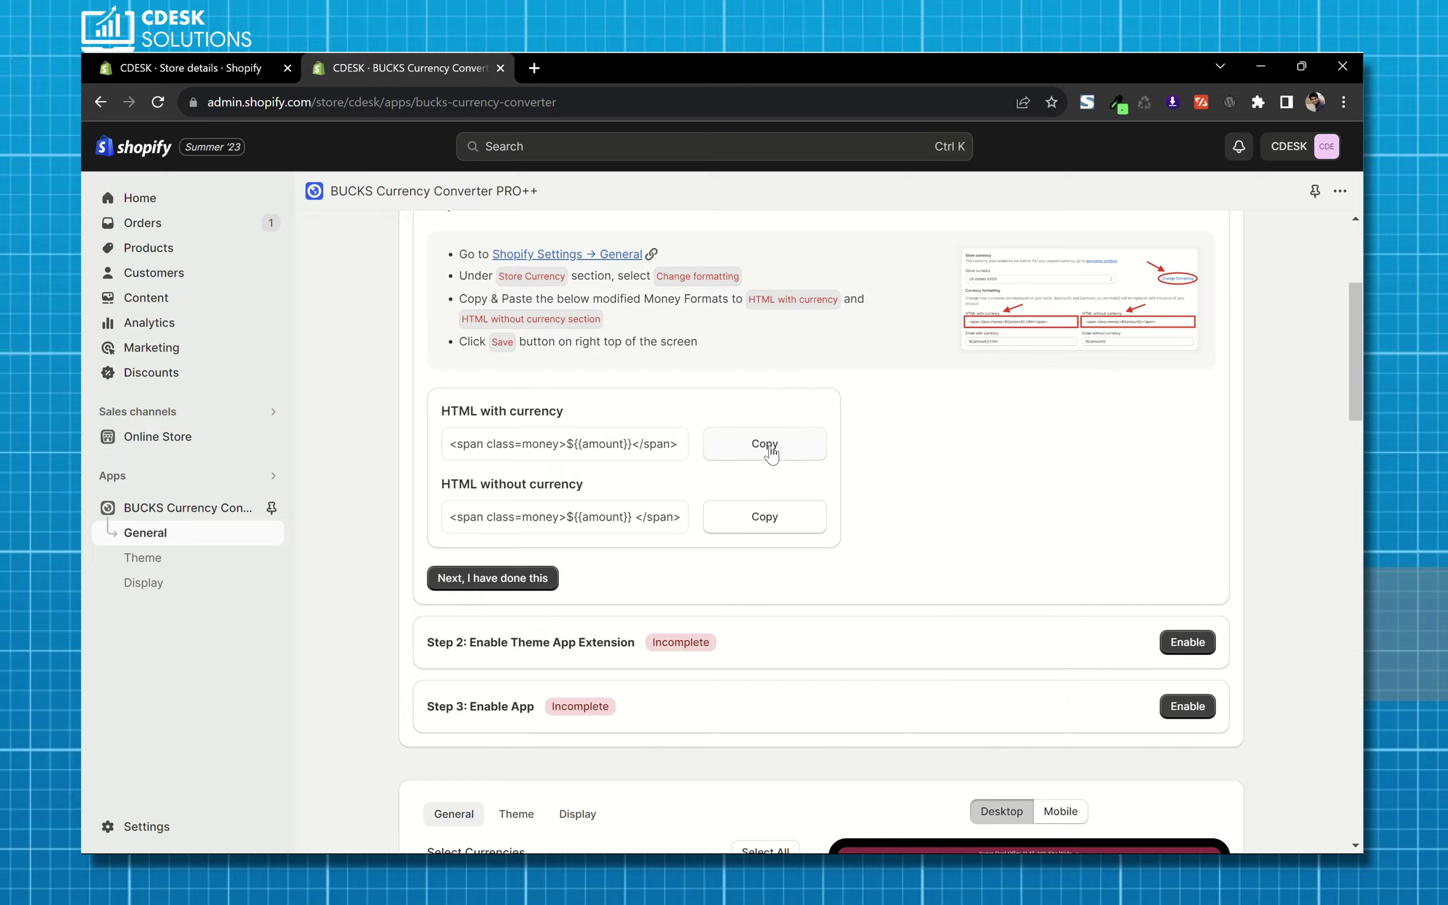
pyautogui.click(267, 67)
pyautogui.click(647, 474)
pyautogui.hotkey('ctrl', 'a')
pyautogui.hotkey('ctrl', 'v')
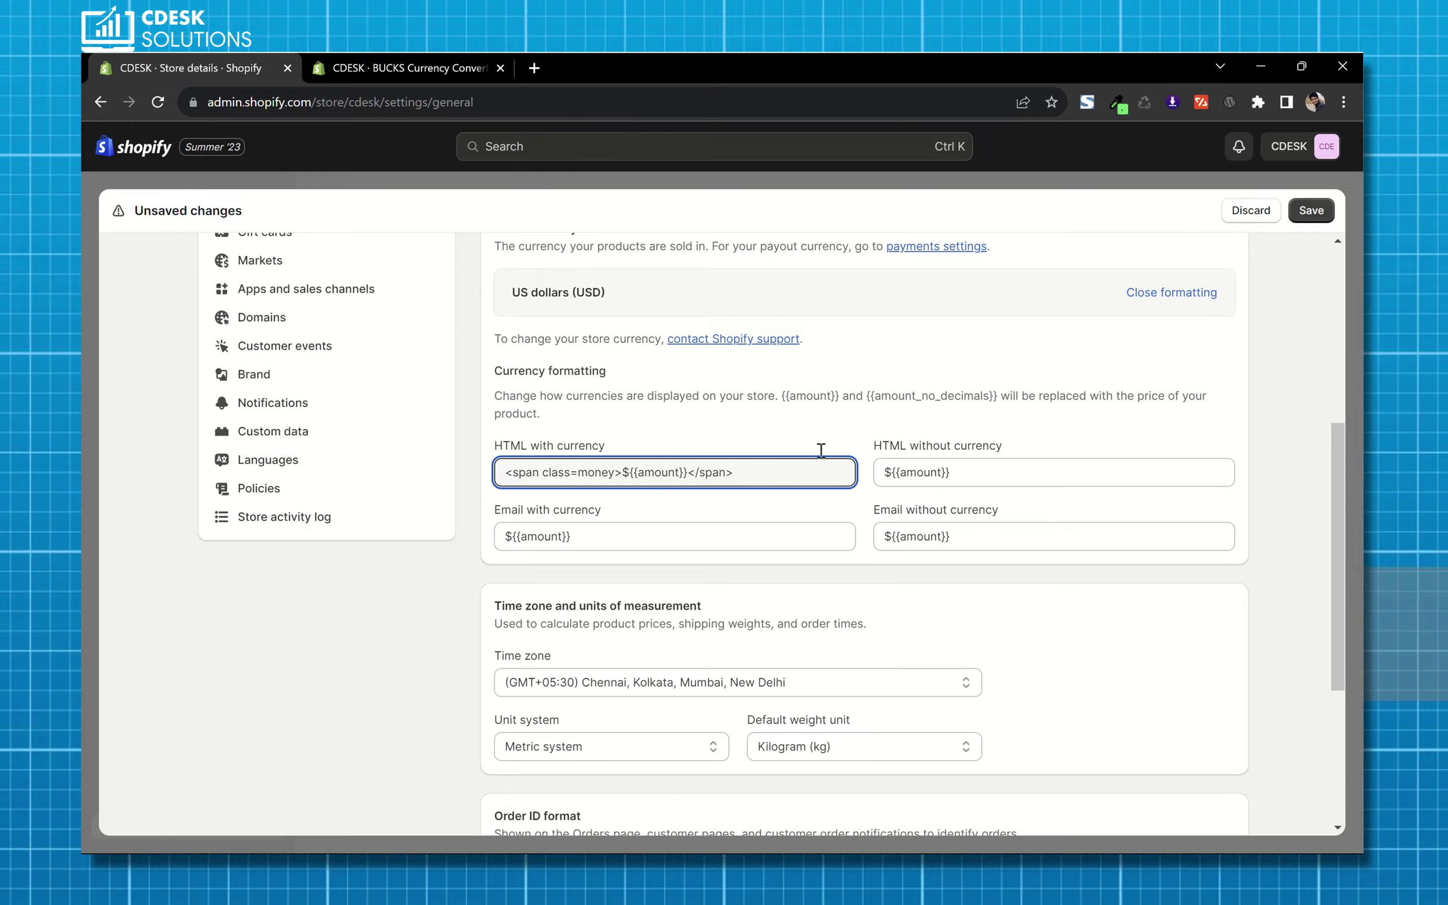
# Step: Paste the app's span class=money format into HTML without currency and save
pyautogui.hotkey('ctrl', 'Tab')
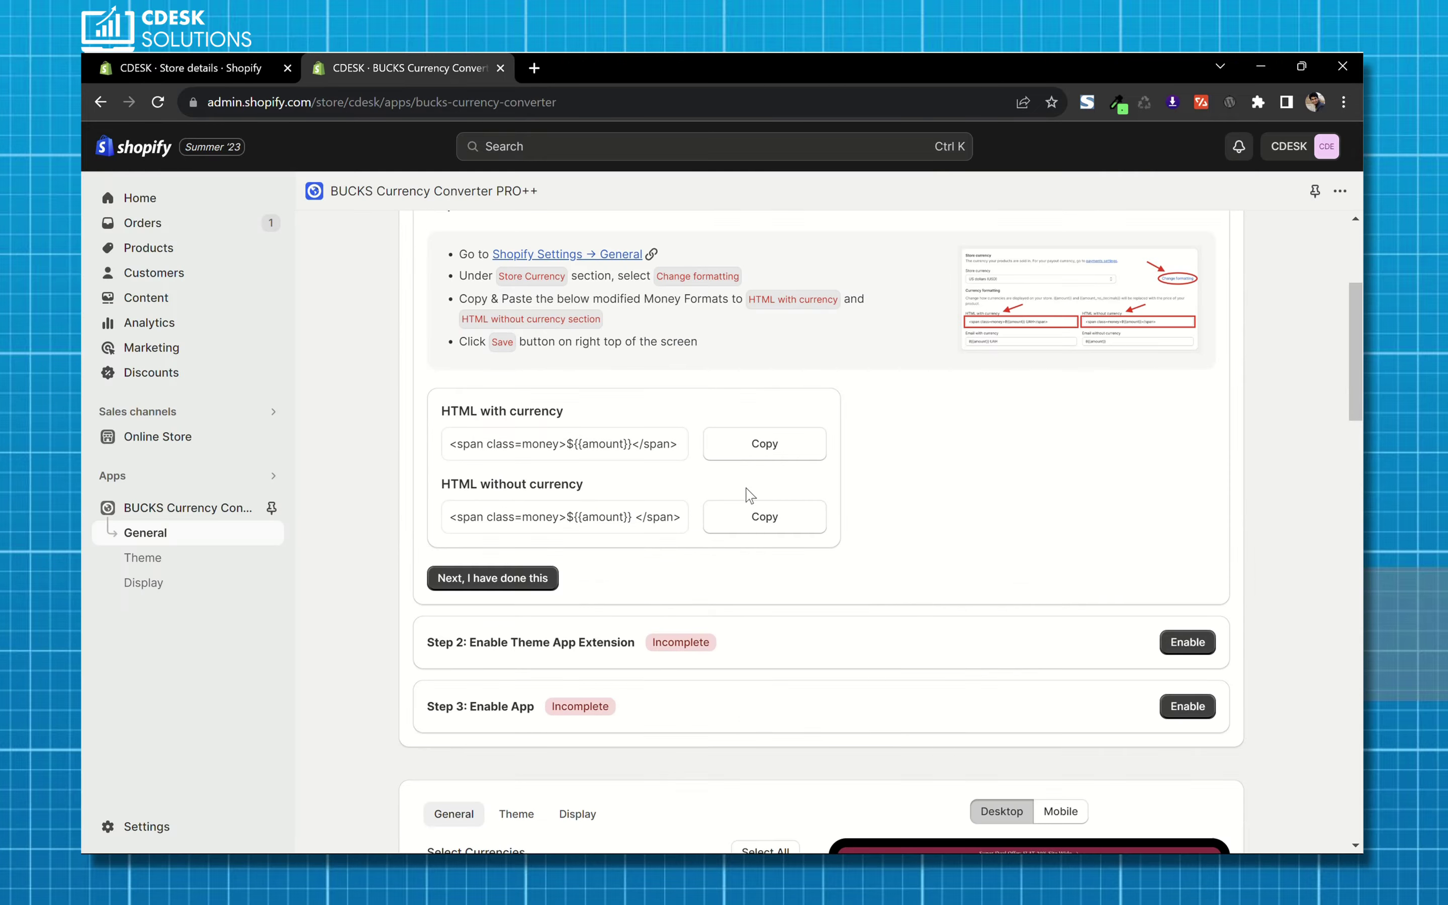
pyautogui.click(752, 522)
pyautogui.hotkey('ctrl', 'Tab')
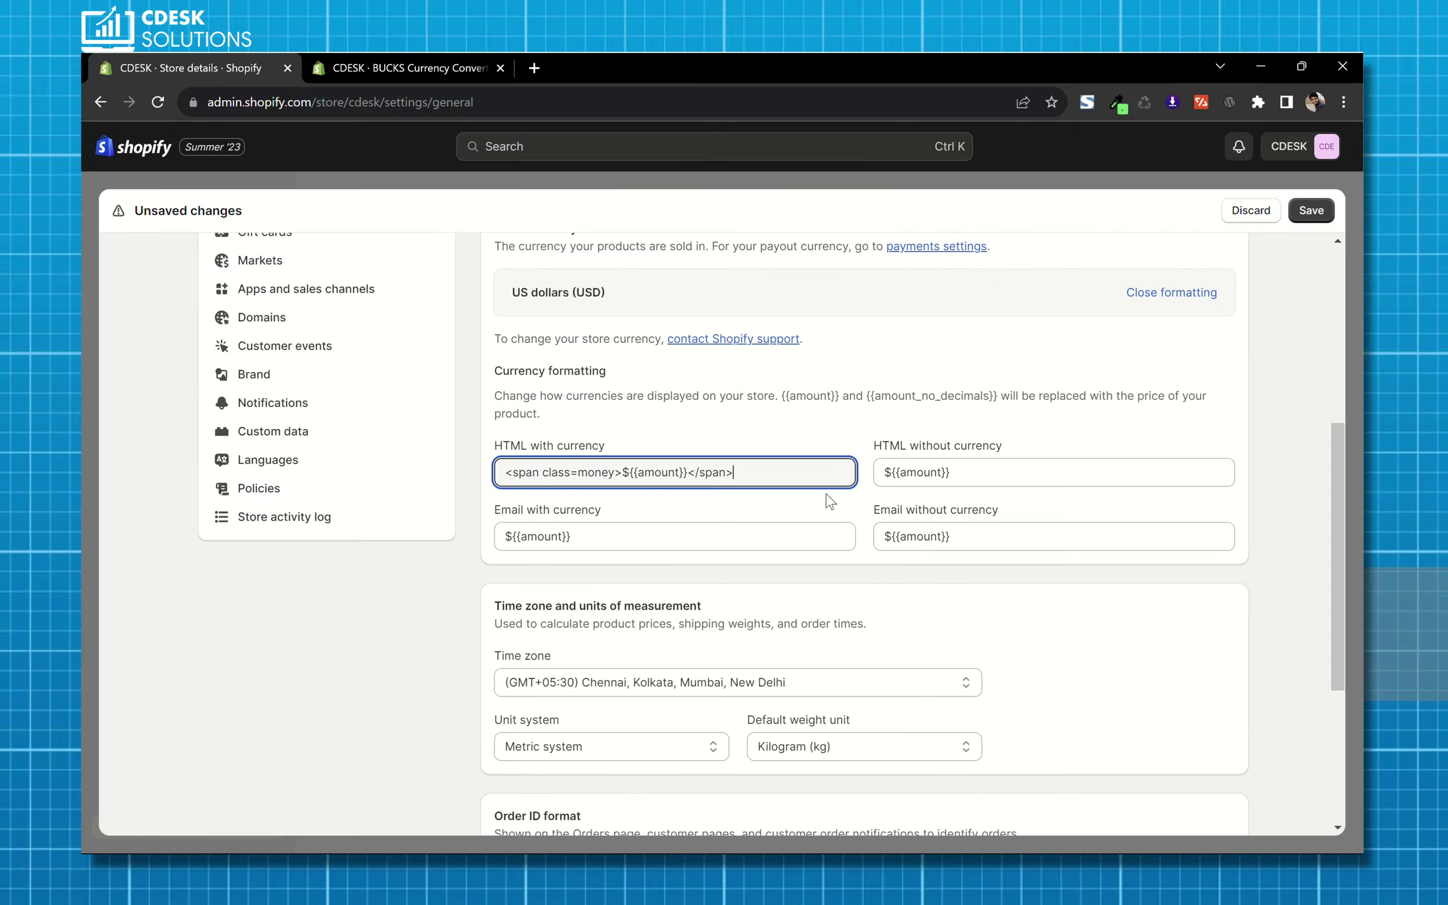
pyautogui.click(1015, 471)
pyautogui.hotkey('ctrl', 'a')
pyautogui.hotkey('ctrl', 'v')
pyautogui.click(807, 443)
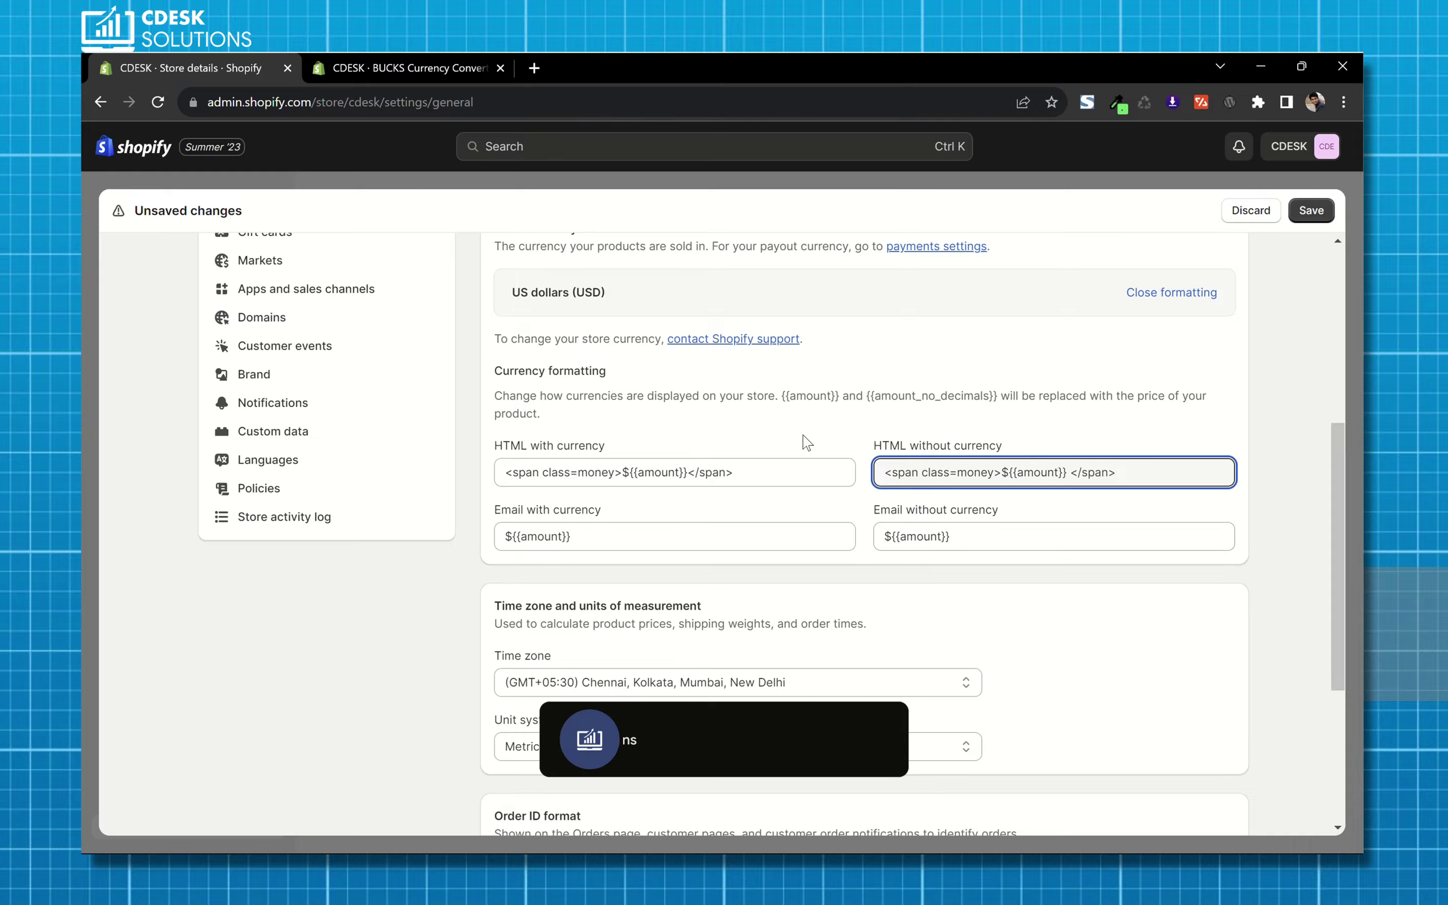
pyautogui.scroll(2, 807, 443)
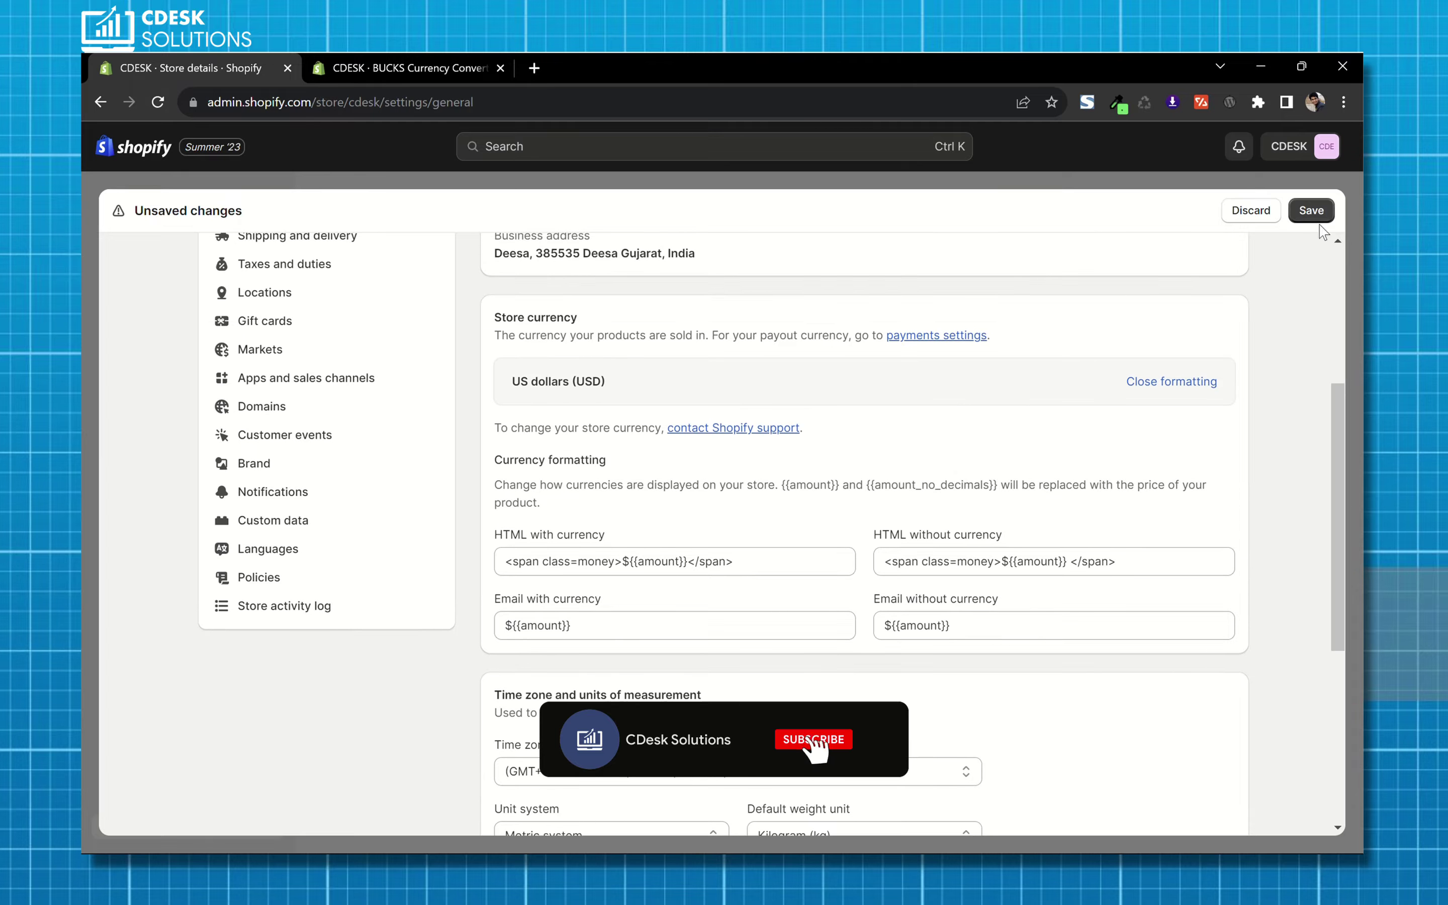
pyautogui.click(1310, 211)
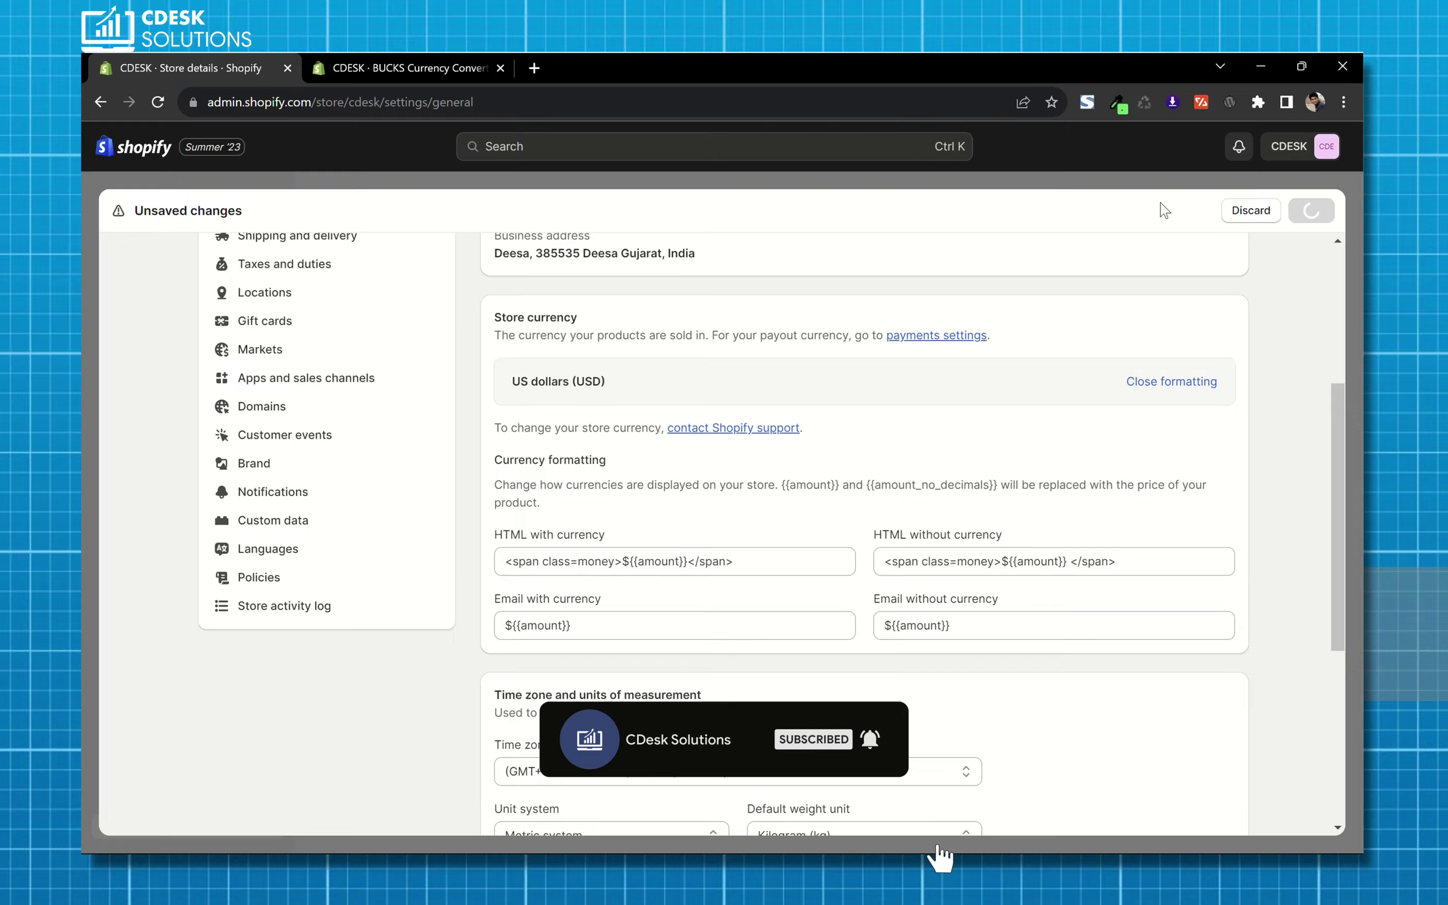
# Step: Mark Step 1 done in BUCKS and expand Step 2: Enable Theme App Extension
pyautogui.click(371, 67)
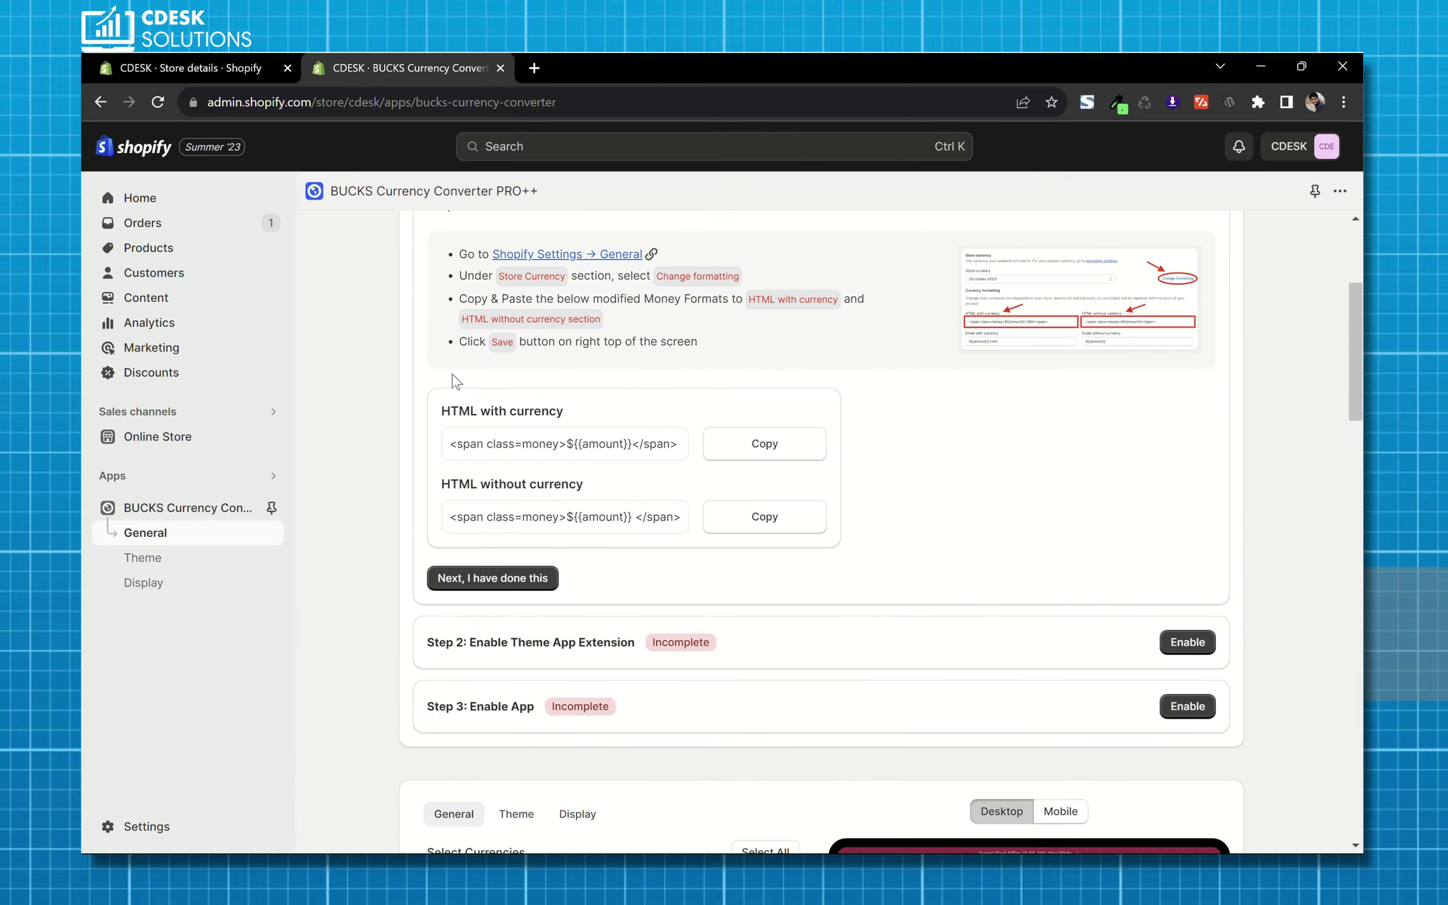
pyautogui.click(507, 589)
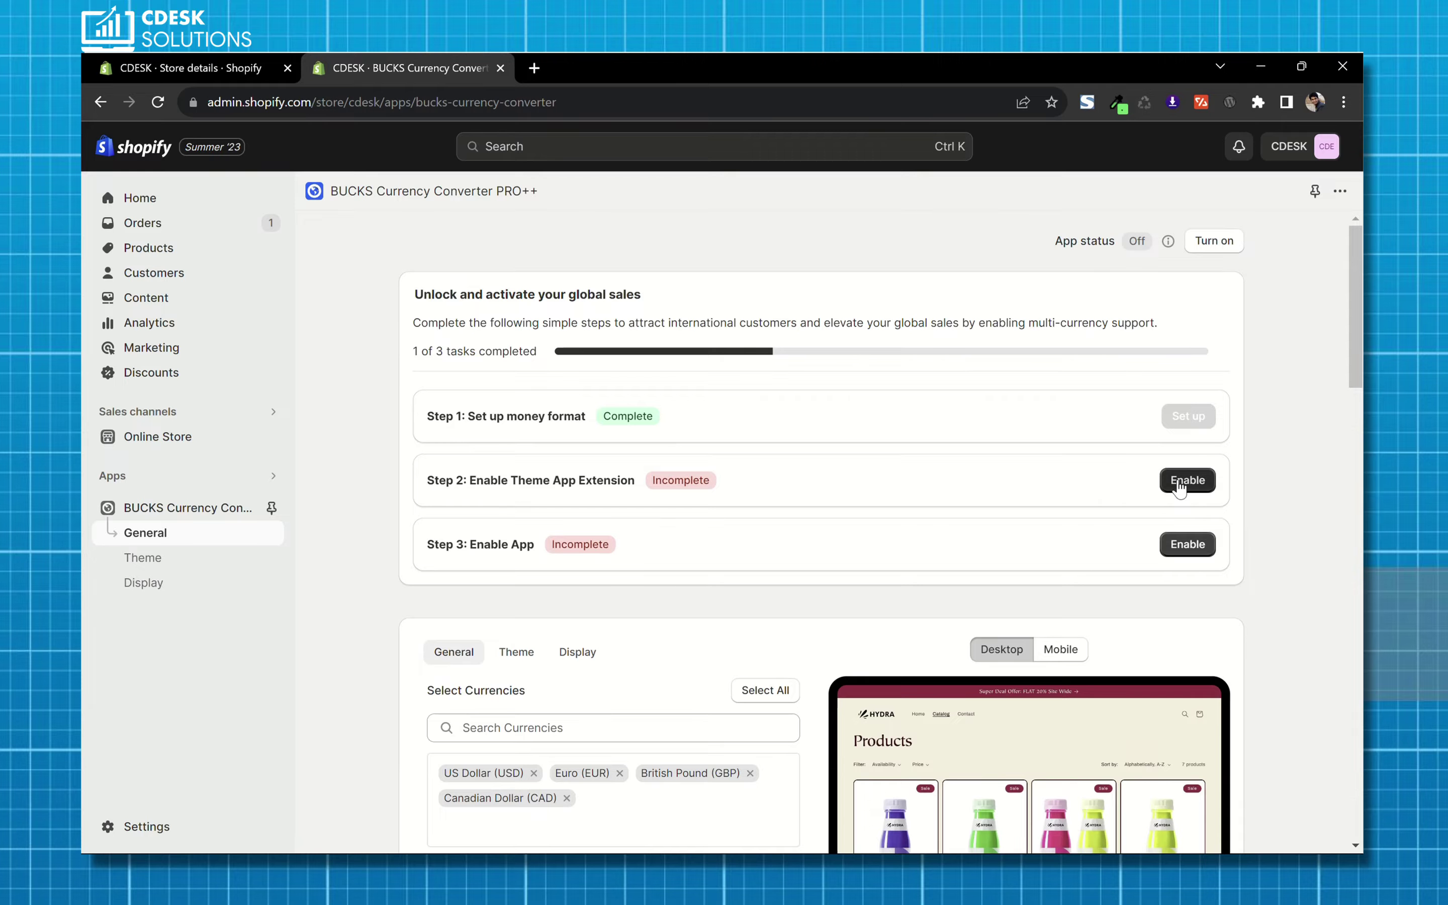
pyautogui.click(1188, 480)
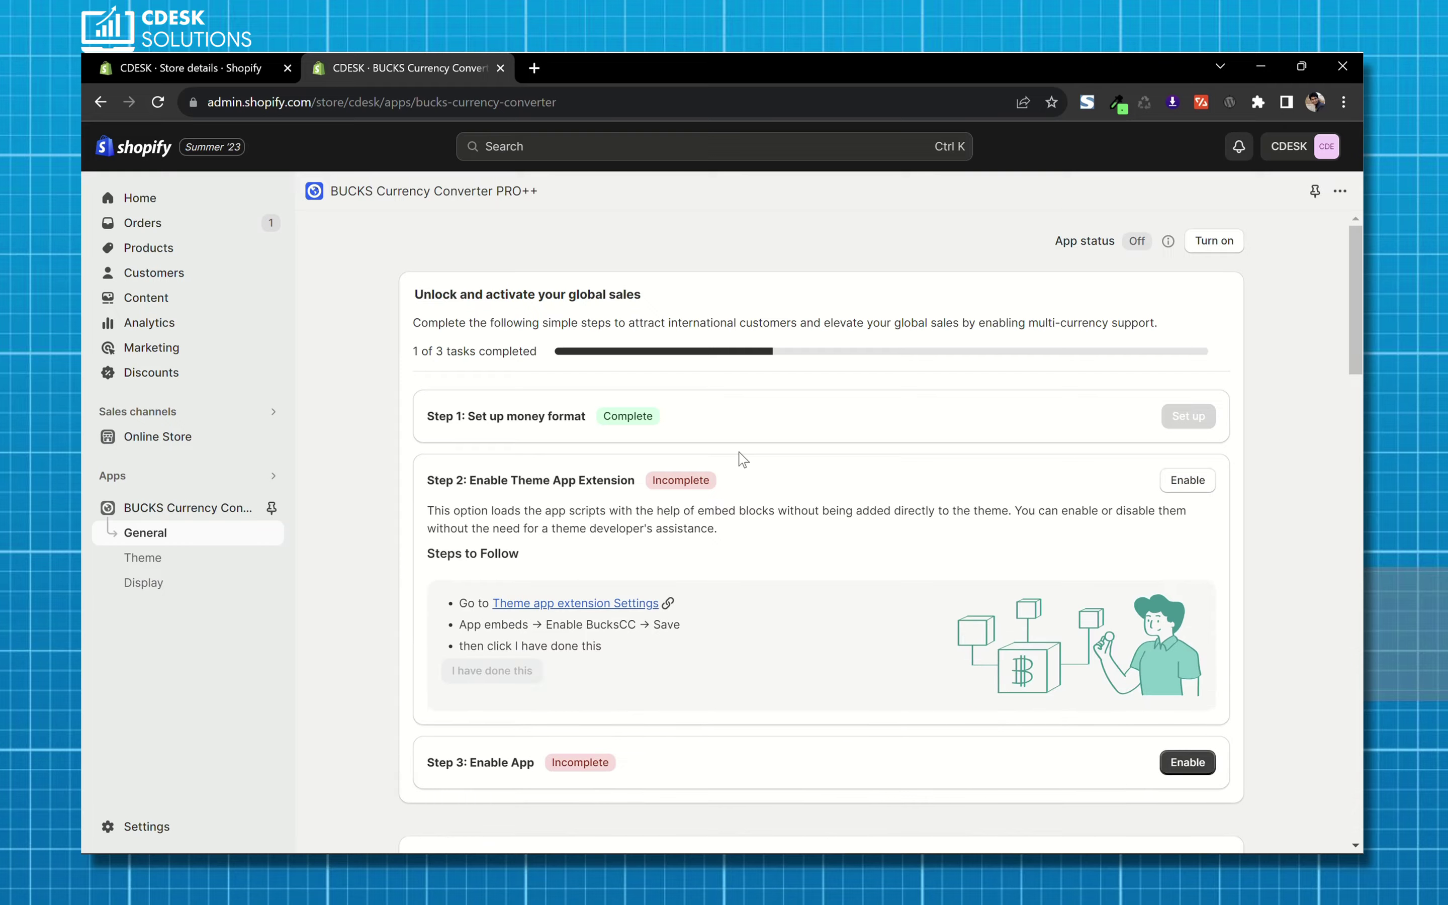
pyautogui.scroll(-2, 742, 459)
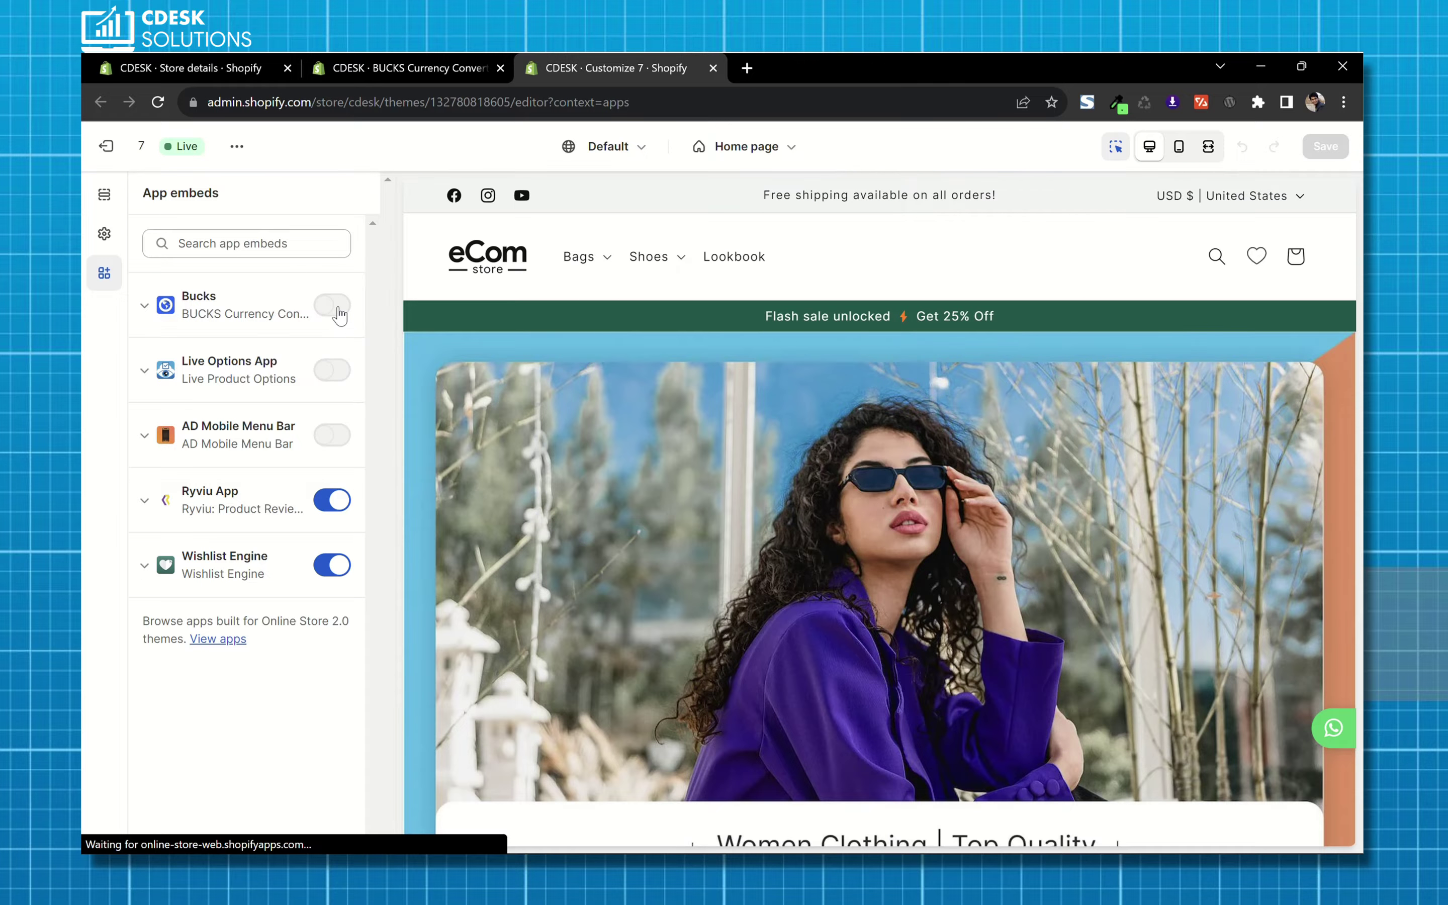
# Step: Toggle on and save the Bucks app embed, then mark Step 2 done
pyautogui.click(338, 312)
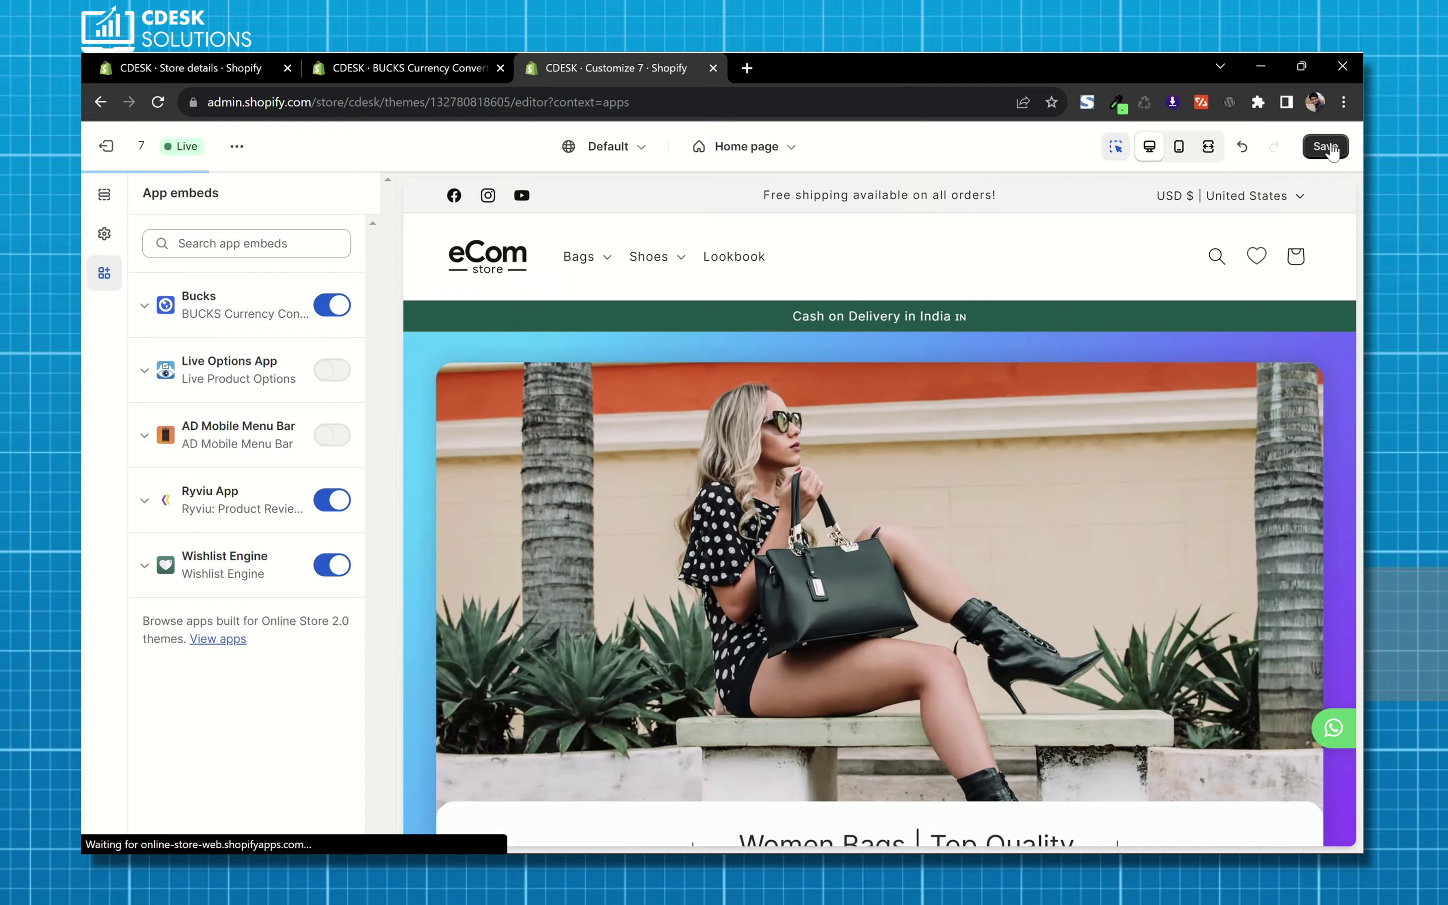
pyautogui.click(1328, 148)
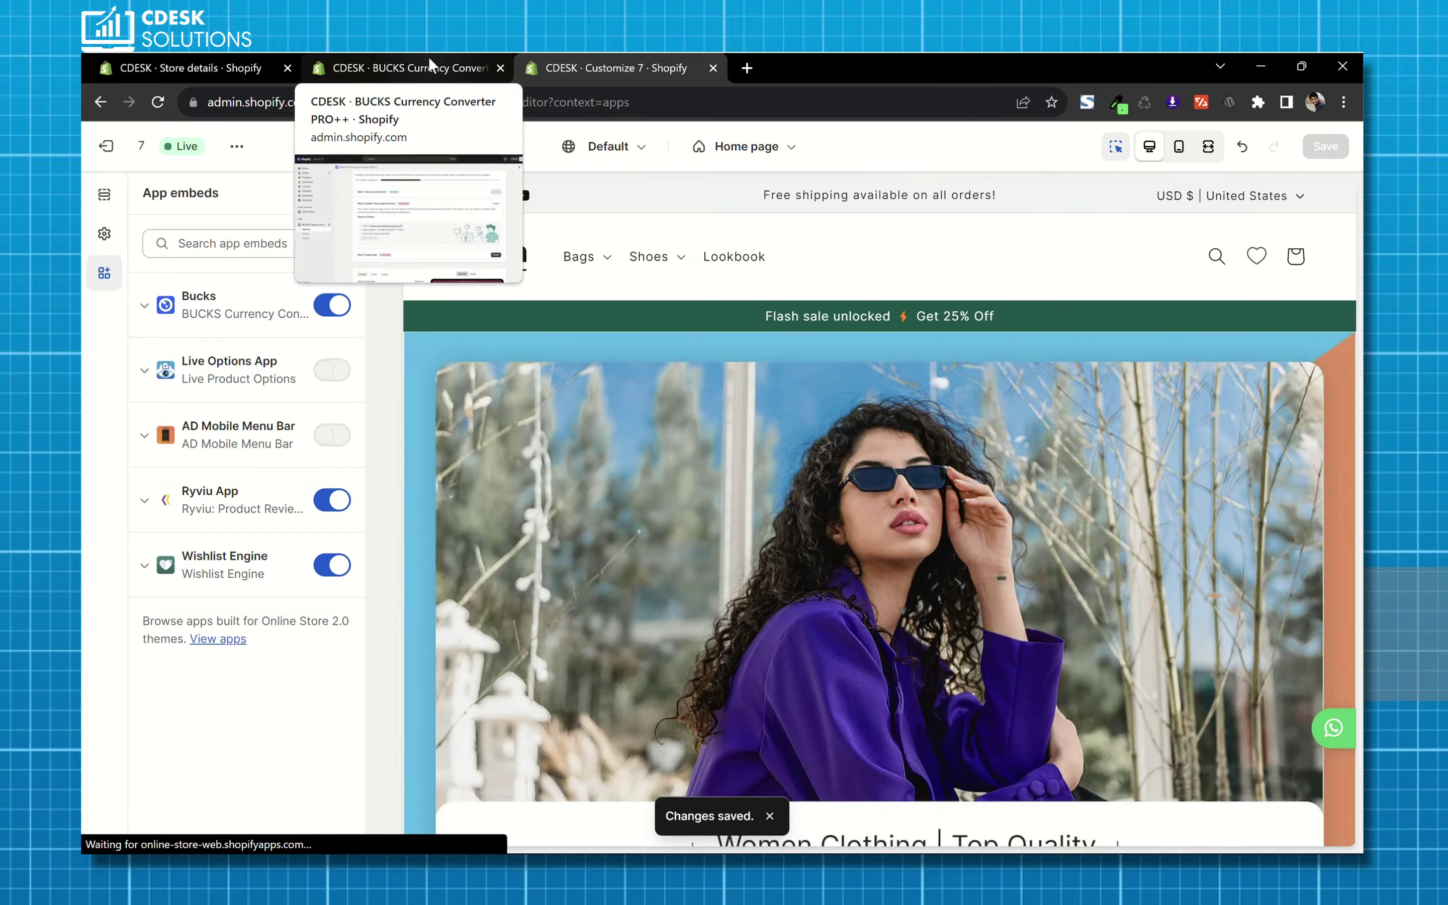
pyautogui.click(429, 57)
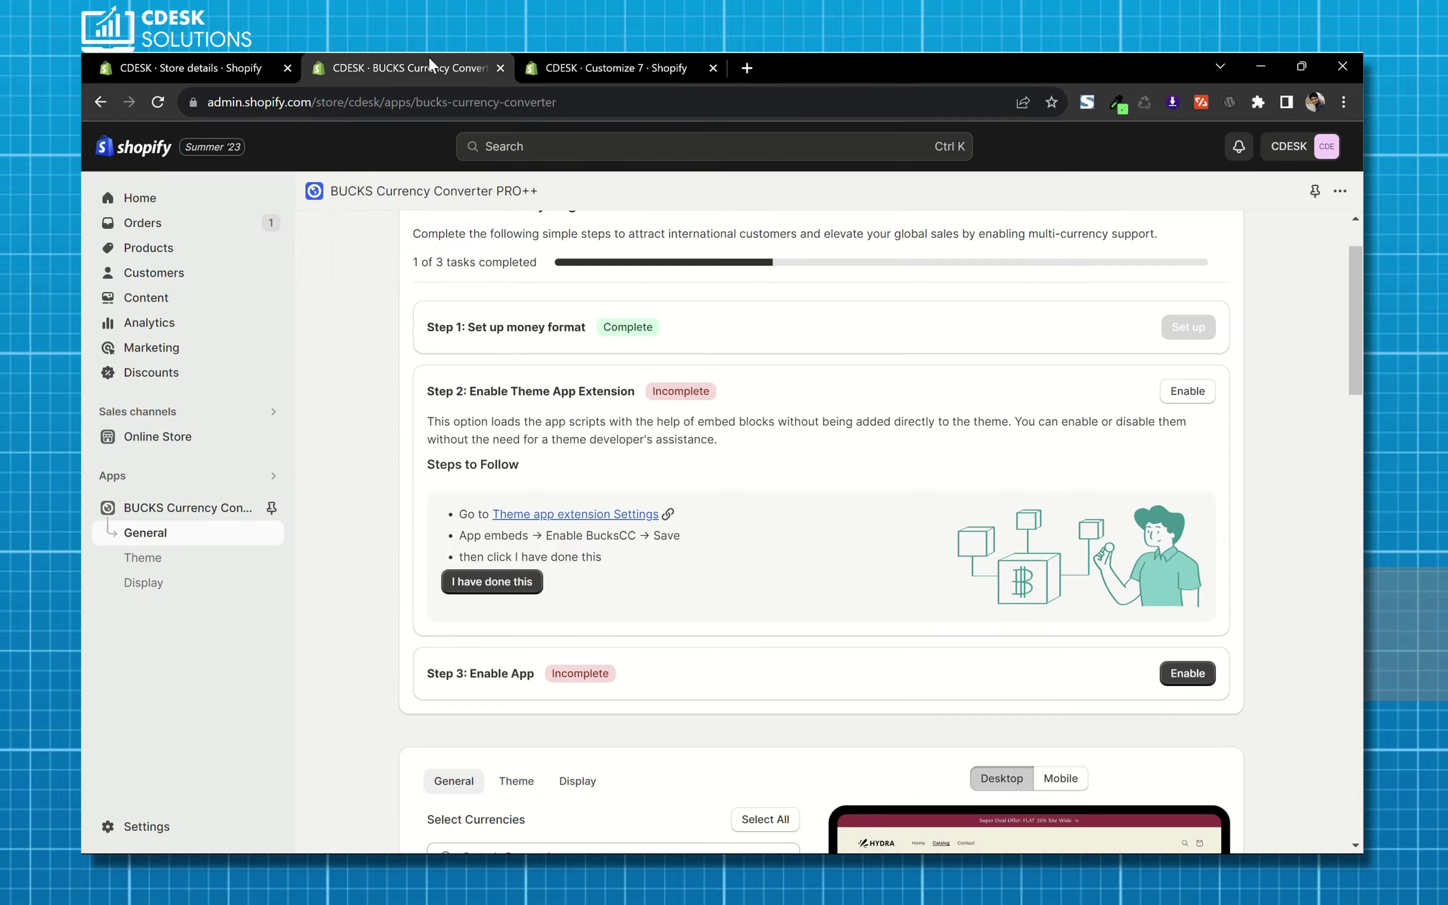
pyautogui.click(497, 584)
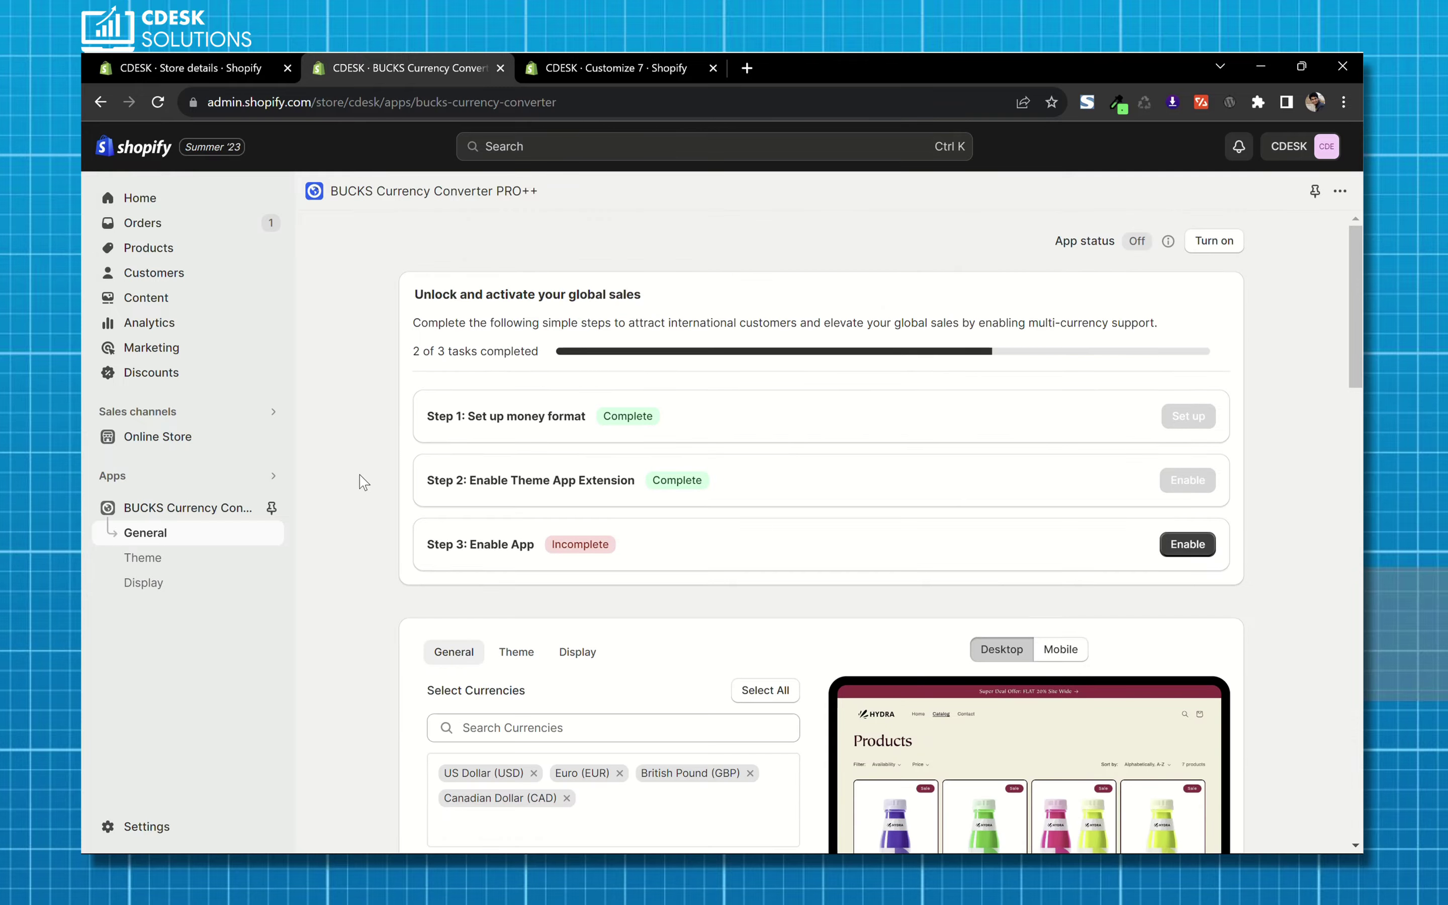
# Step: Expand Step 3 and enable the BUCKS app, completing all 3 setup tasks
pyautogui.click(1188, 544)
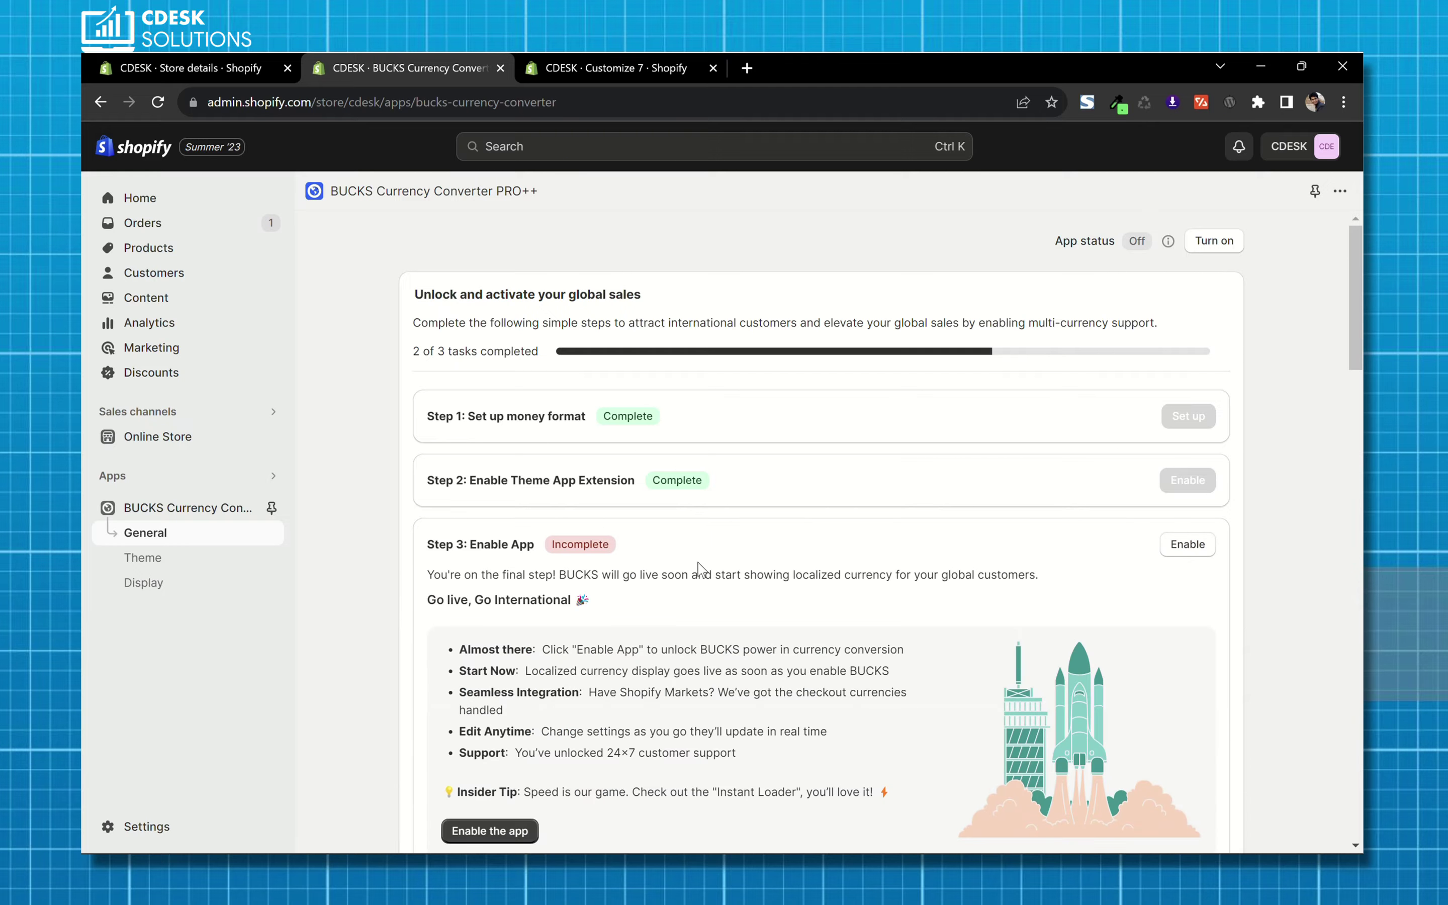
pyautogui.scroll(-3, 701, 566)
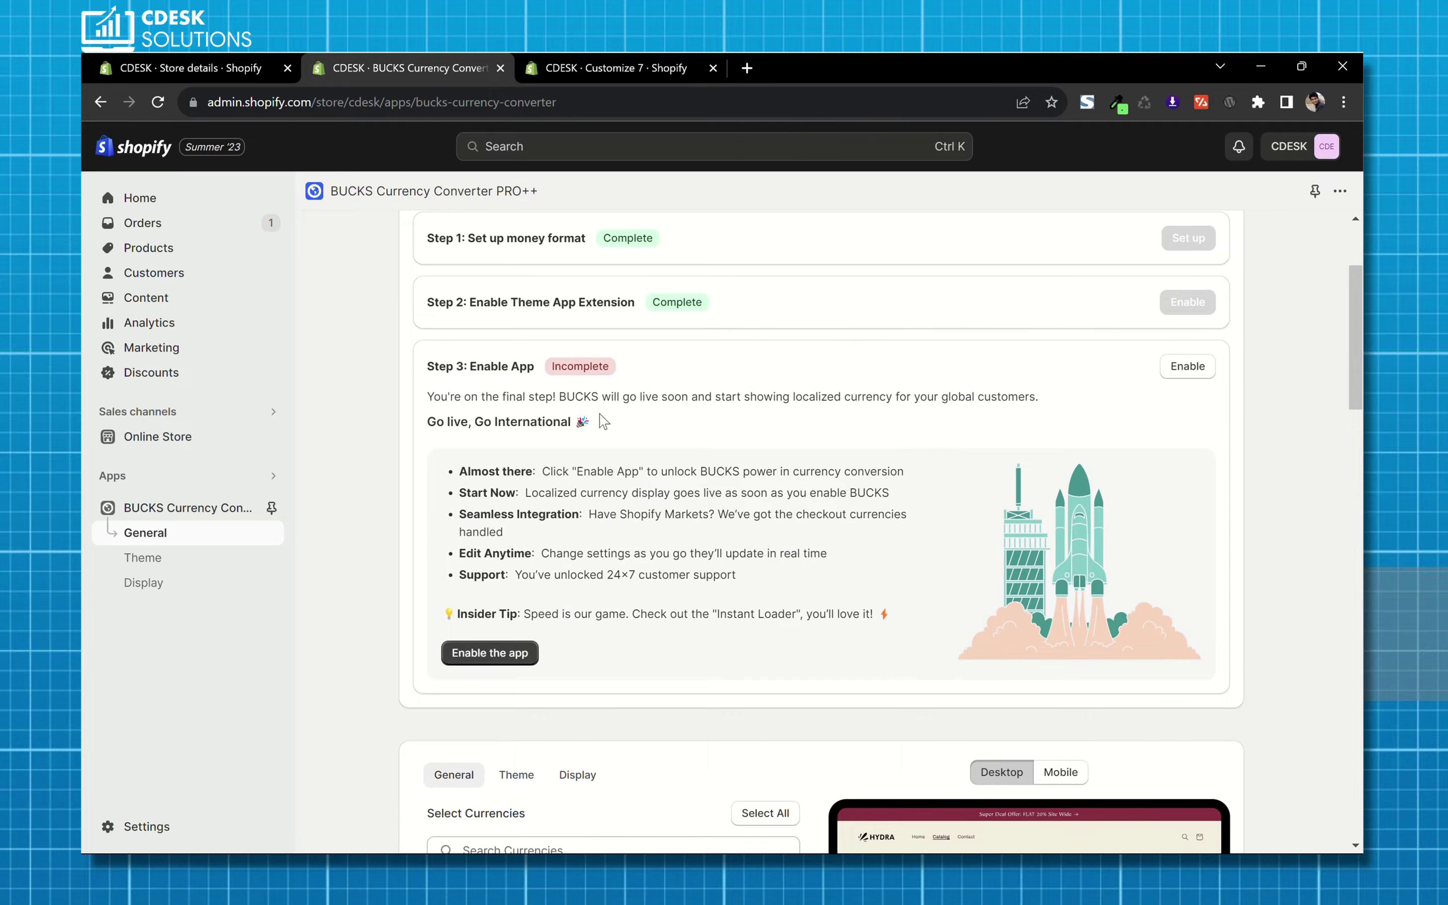
pyautogui.click(466, 658)
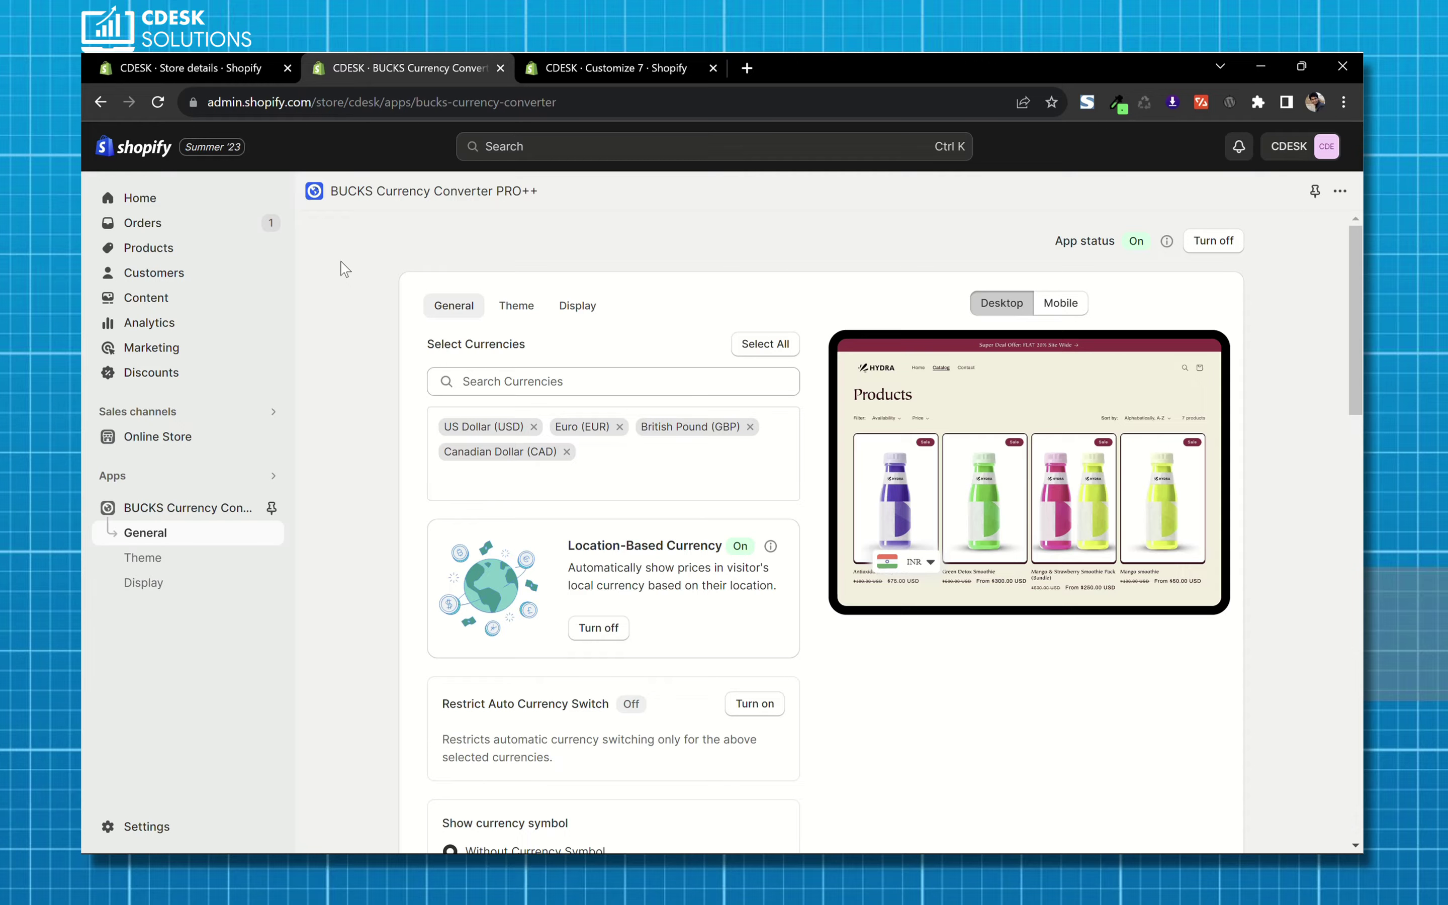
# Step: Review the bag prices on the storefront in a new tab, then return to the BUCKS settings
pyautogui.click(274, 437)
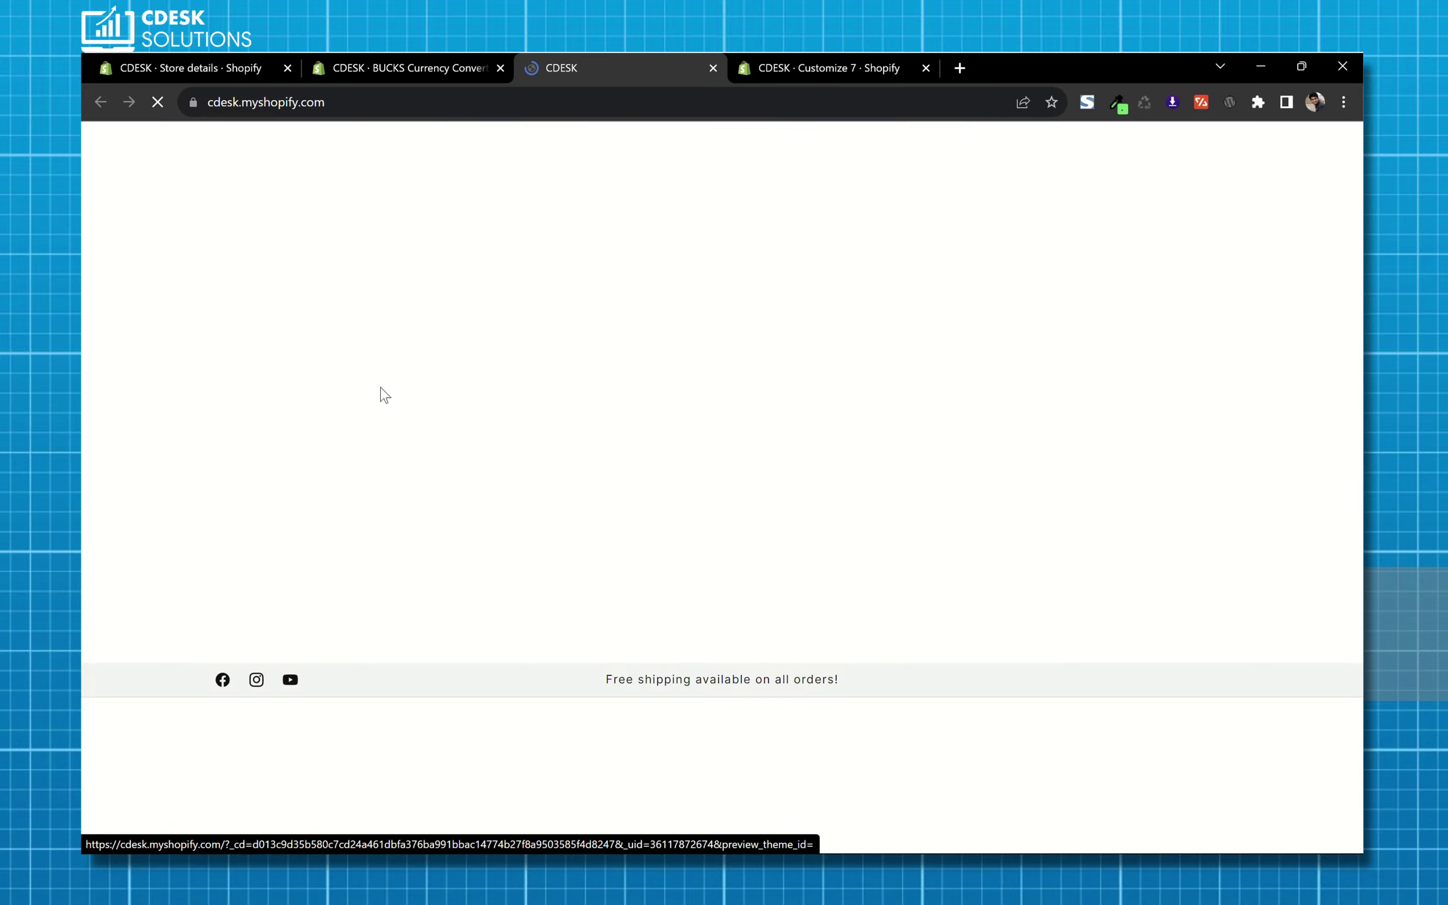
pyautogui.scroll(-15, 511, 447)
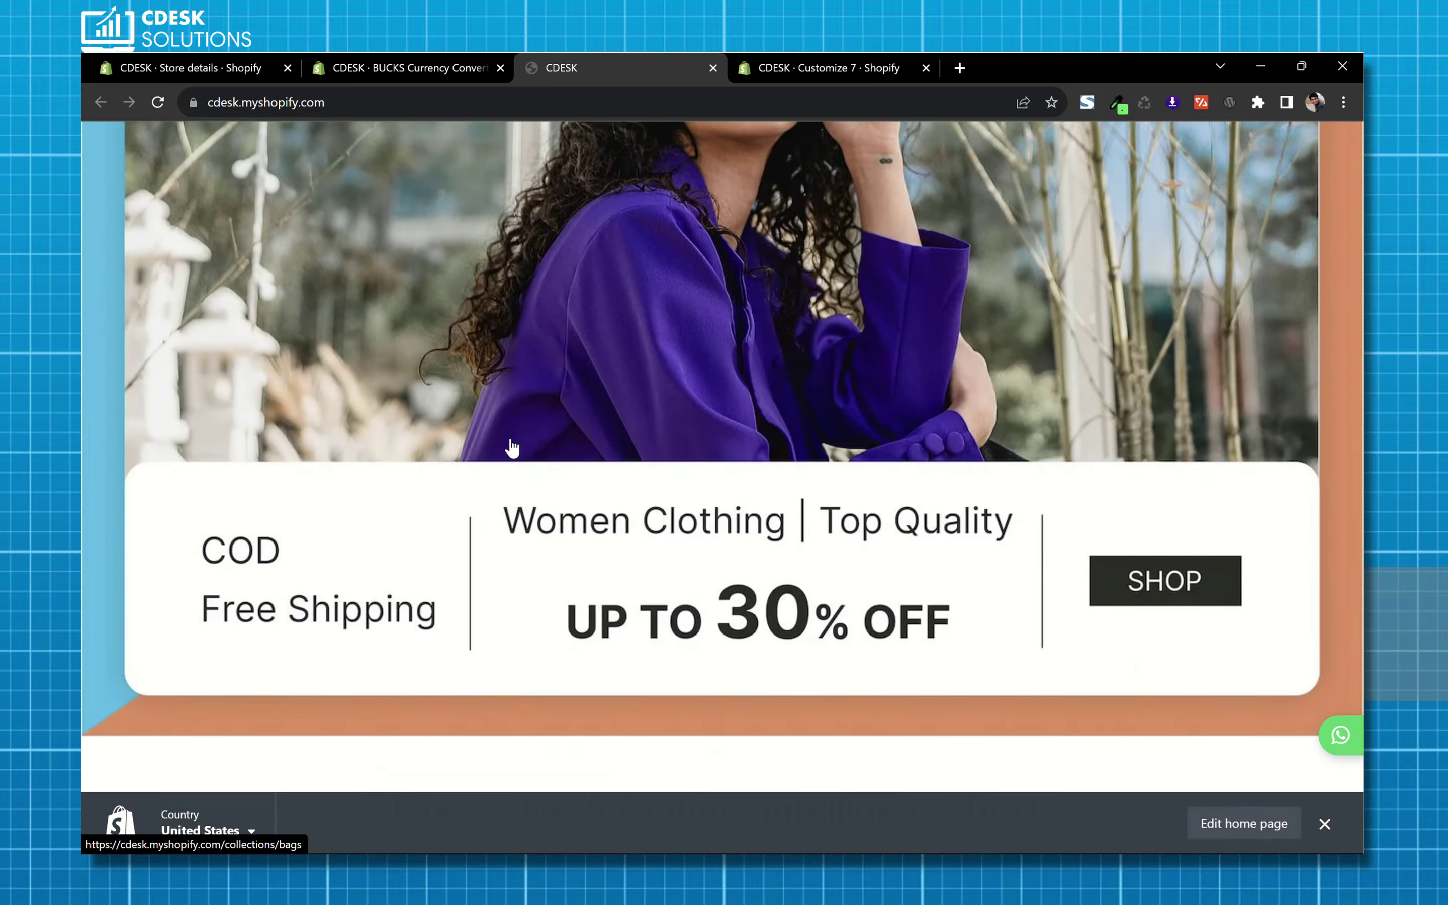
pyautogui.scroll(-2, 512, 440)
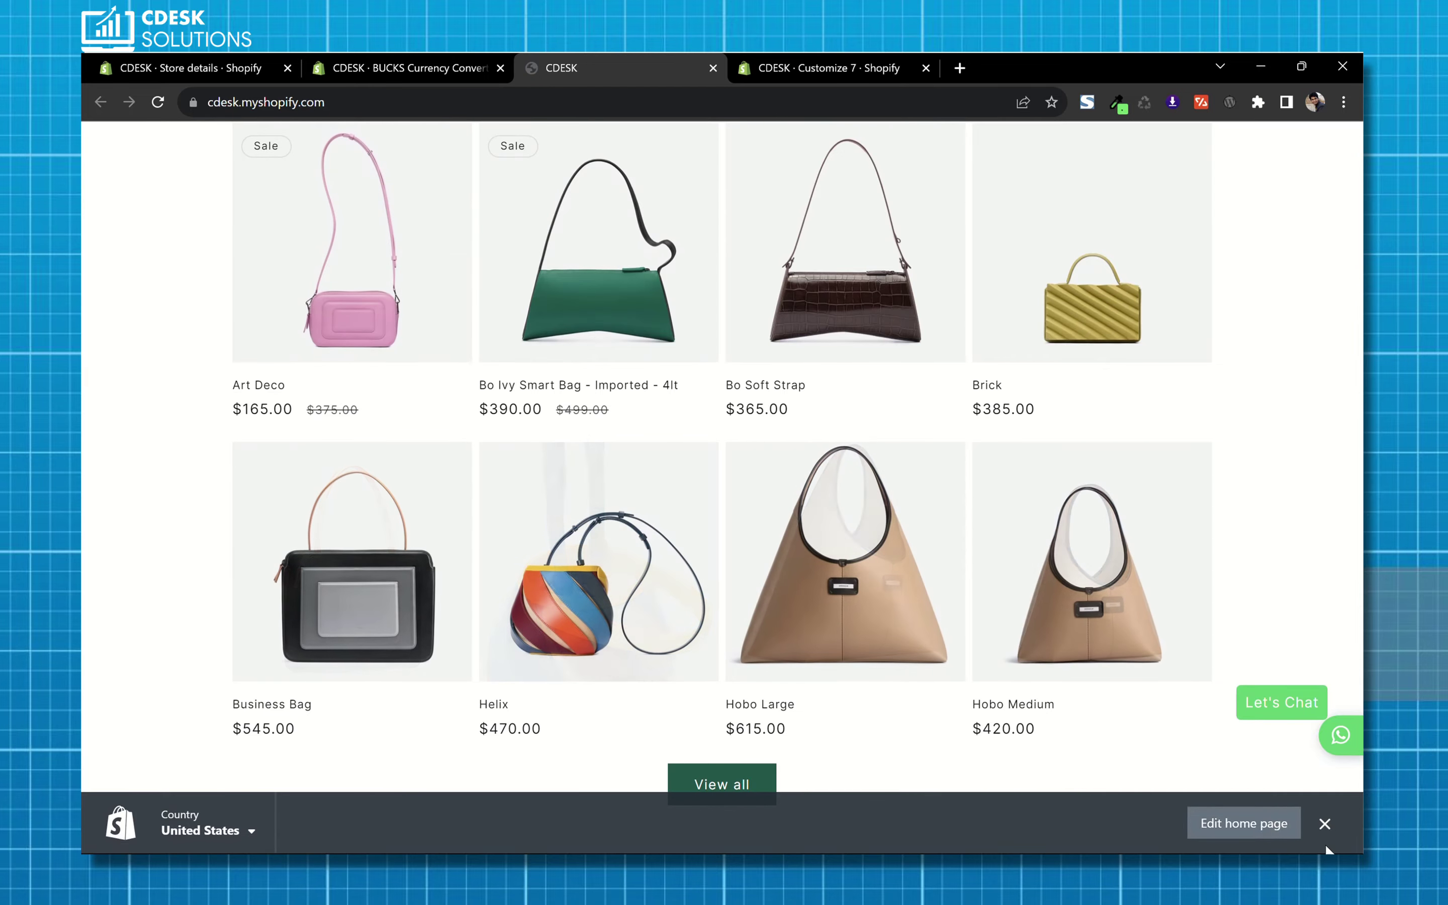
pyautogui.click(1325, 823)
pyautogui.scroll(-5, 139, 541)
pyautogui.scroll(5, 139, 541)
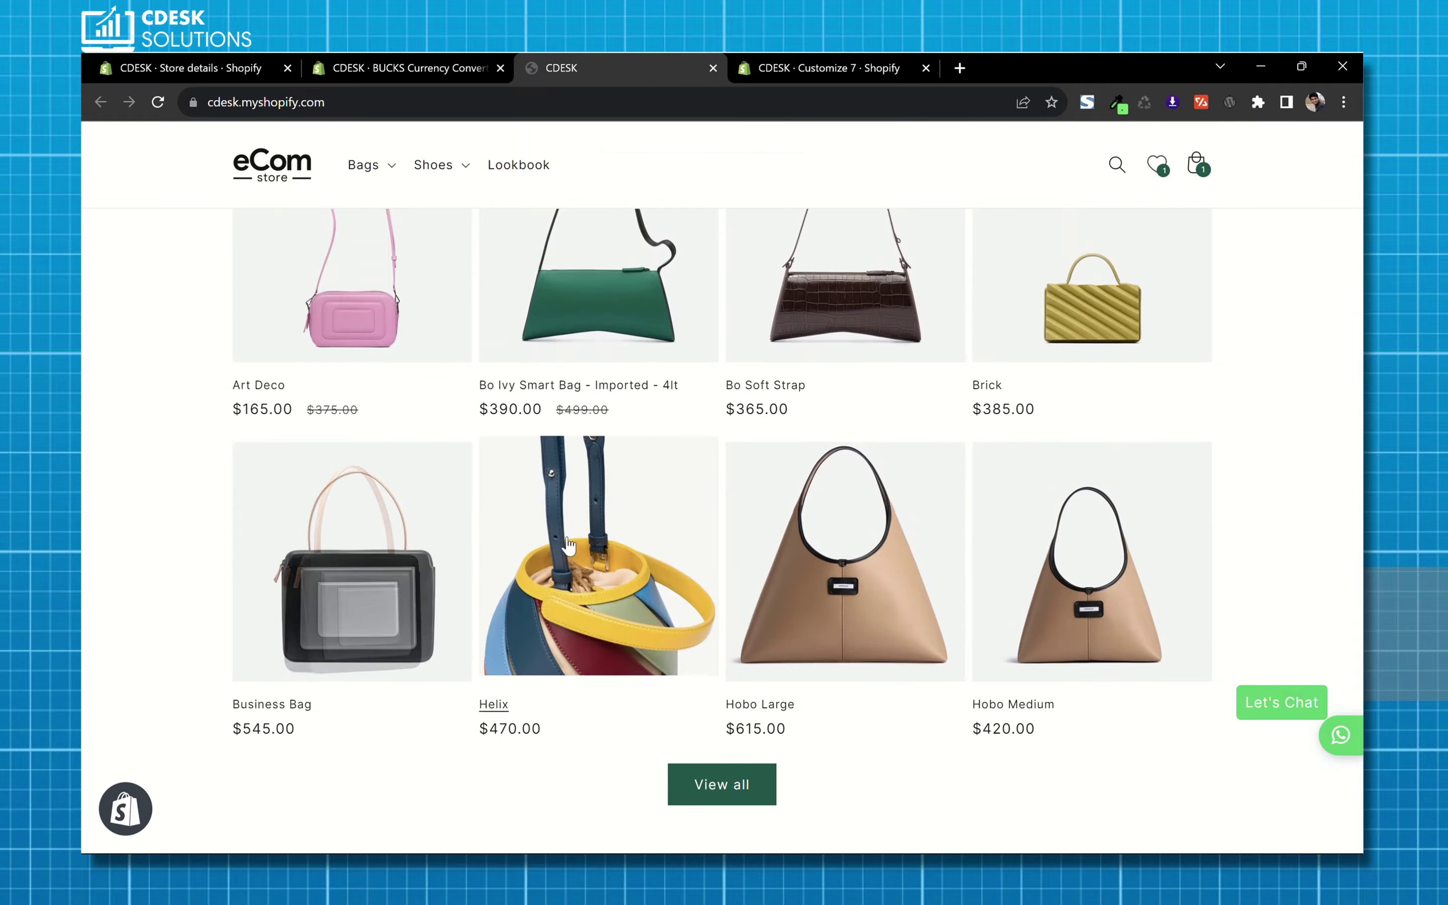
pyautogui.scroll(10, 405, 575)
pyautogui.scroll(5, 407, 573)
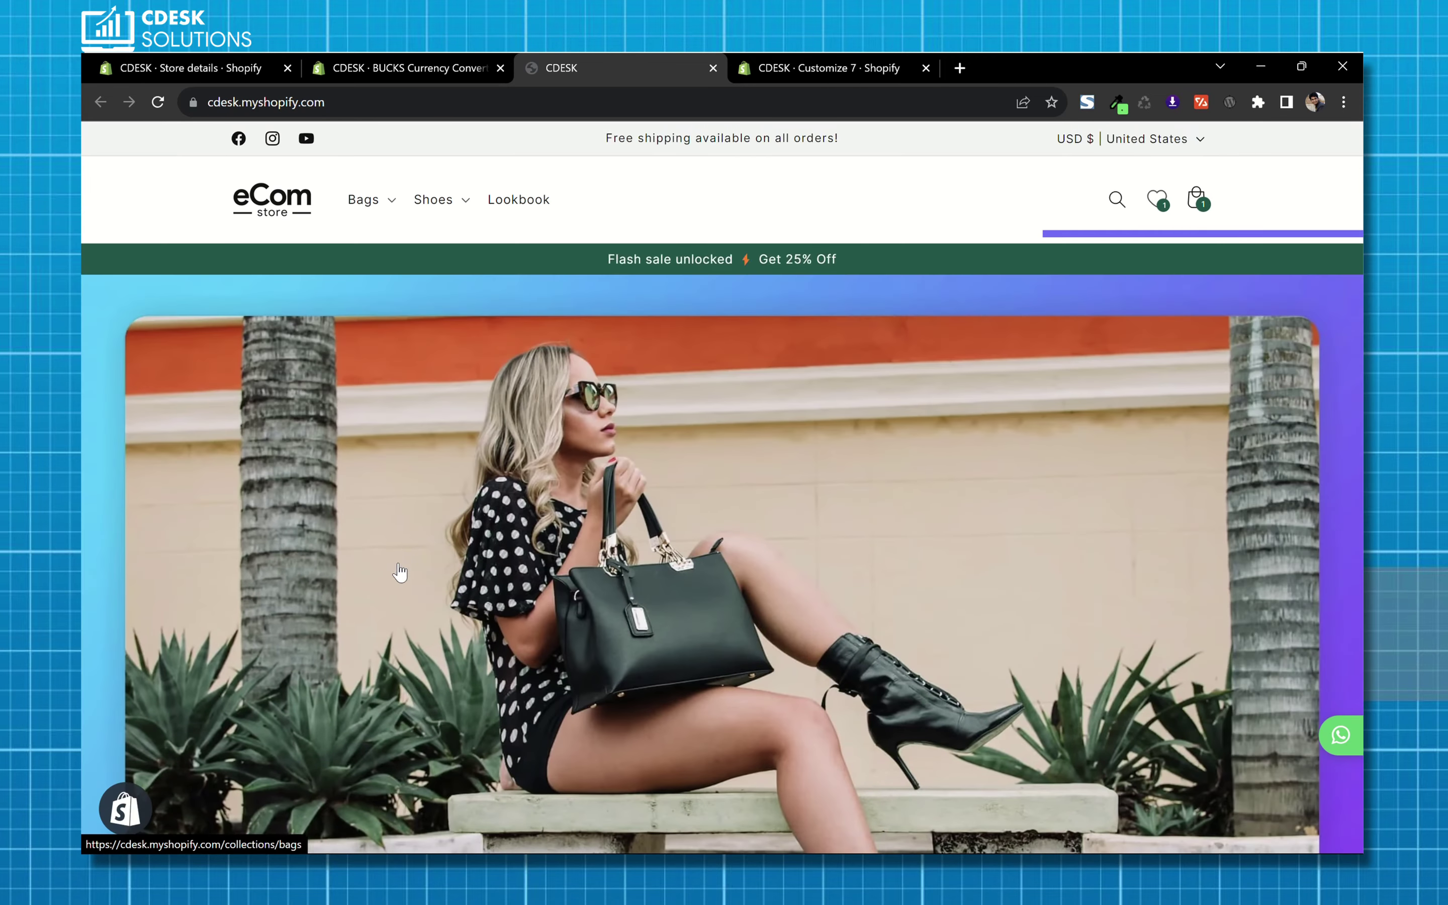
pyautogui.click(387, 66)
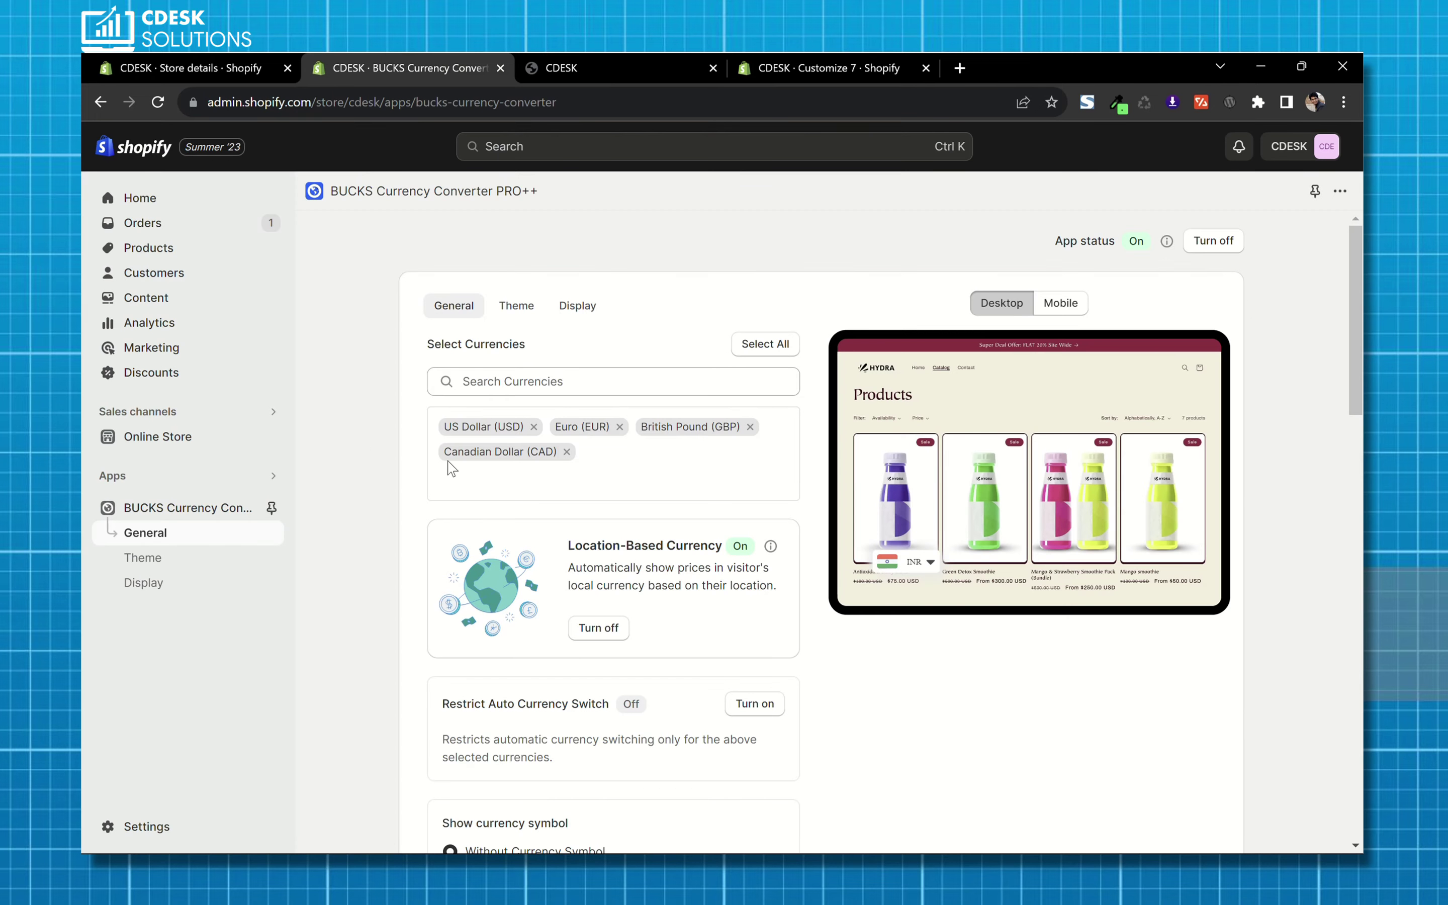
# Step: Add all available currencies under Select Currencies and save the BUCKS settings
pyautogui.click(773, 346)
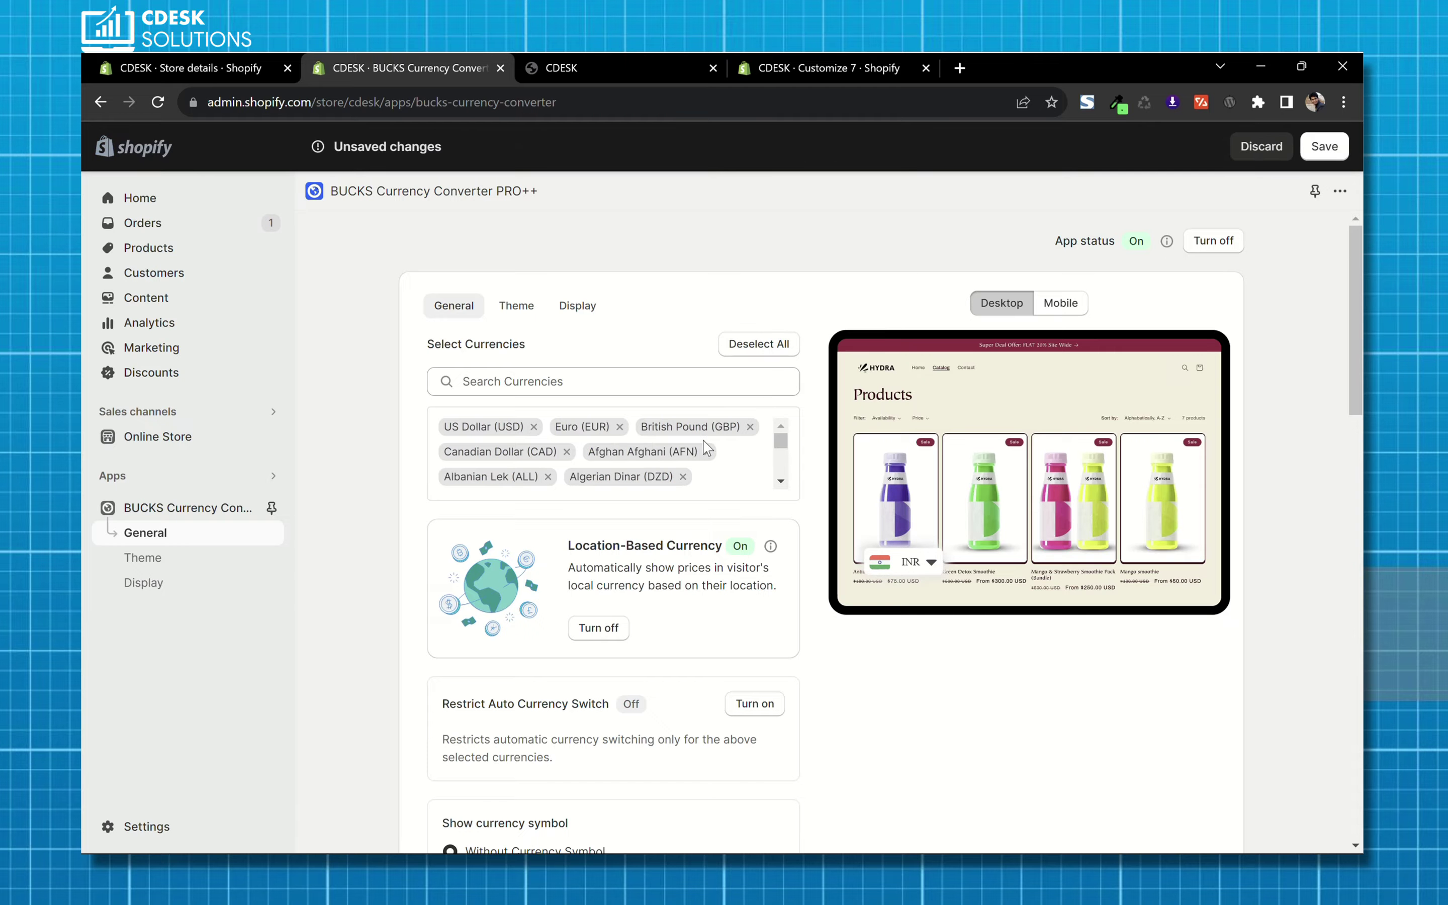
pyautogui.moveTo(780, 449)
pyautogui.mouseDown()
pyautogui.moveTo(781, 473)
pyautogui.moveTo(781, 452)
pyautogui.mouseUp()
pyautogui.click(1323, 148)
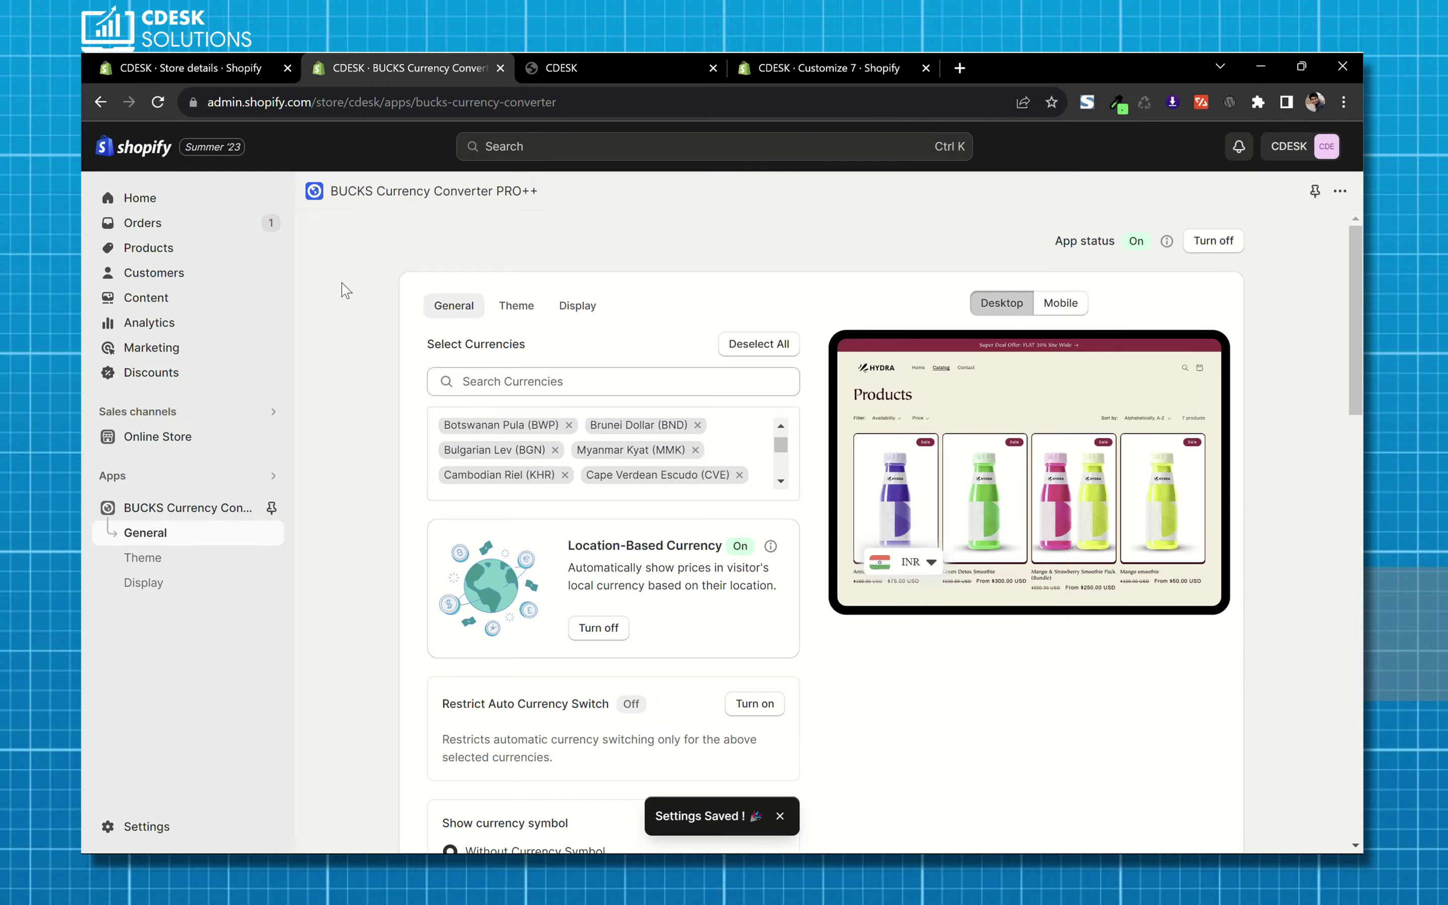
# Step: Reload the storefront and scroll down to the bag prices
pyautogui.click(613, 60)
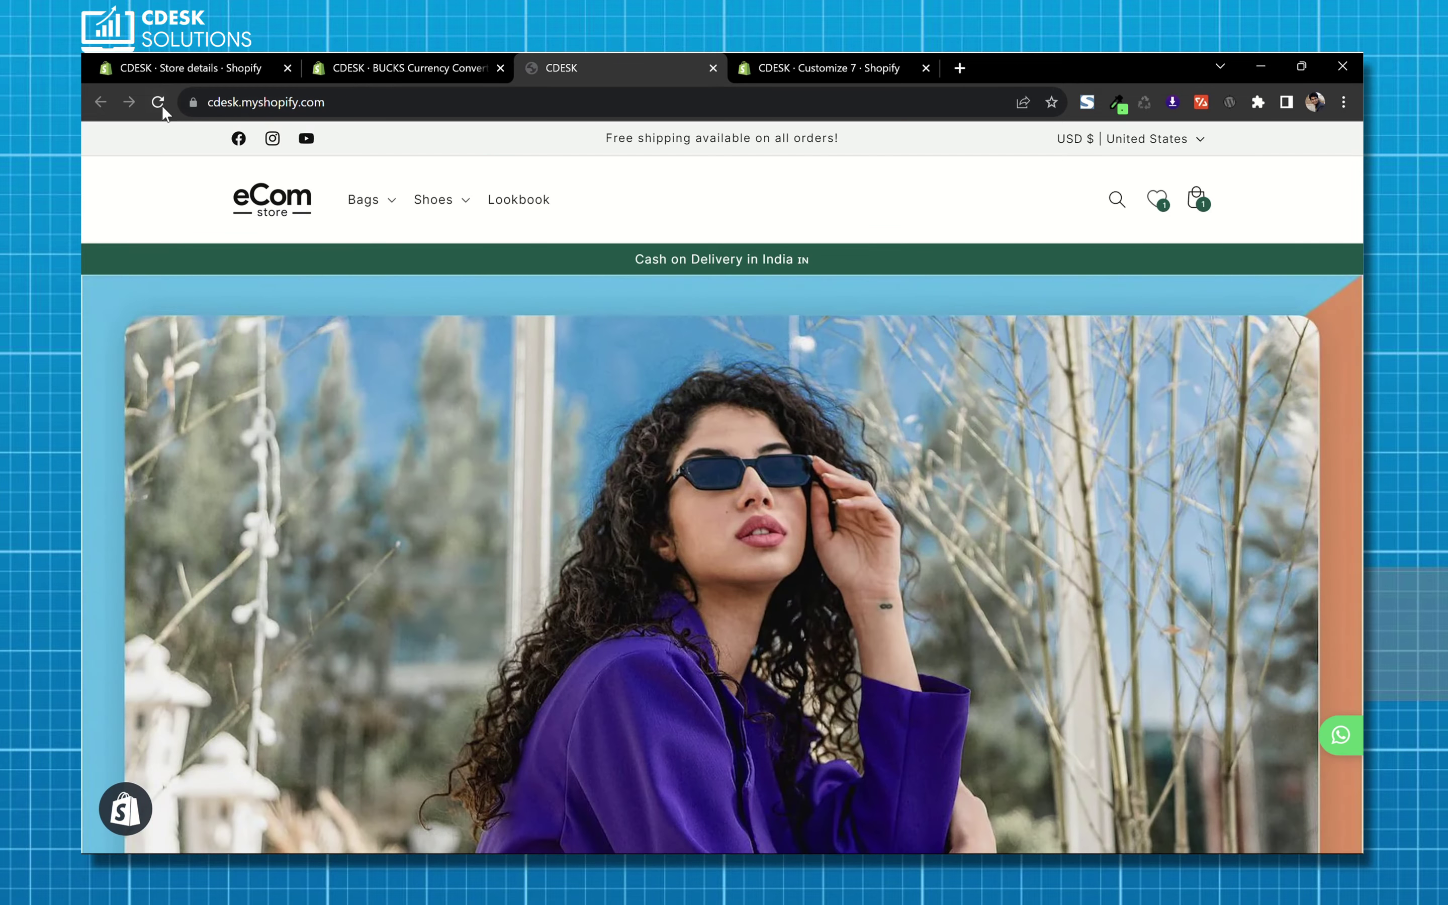
pyautogui.click(158, 102)
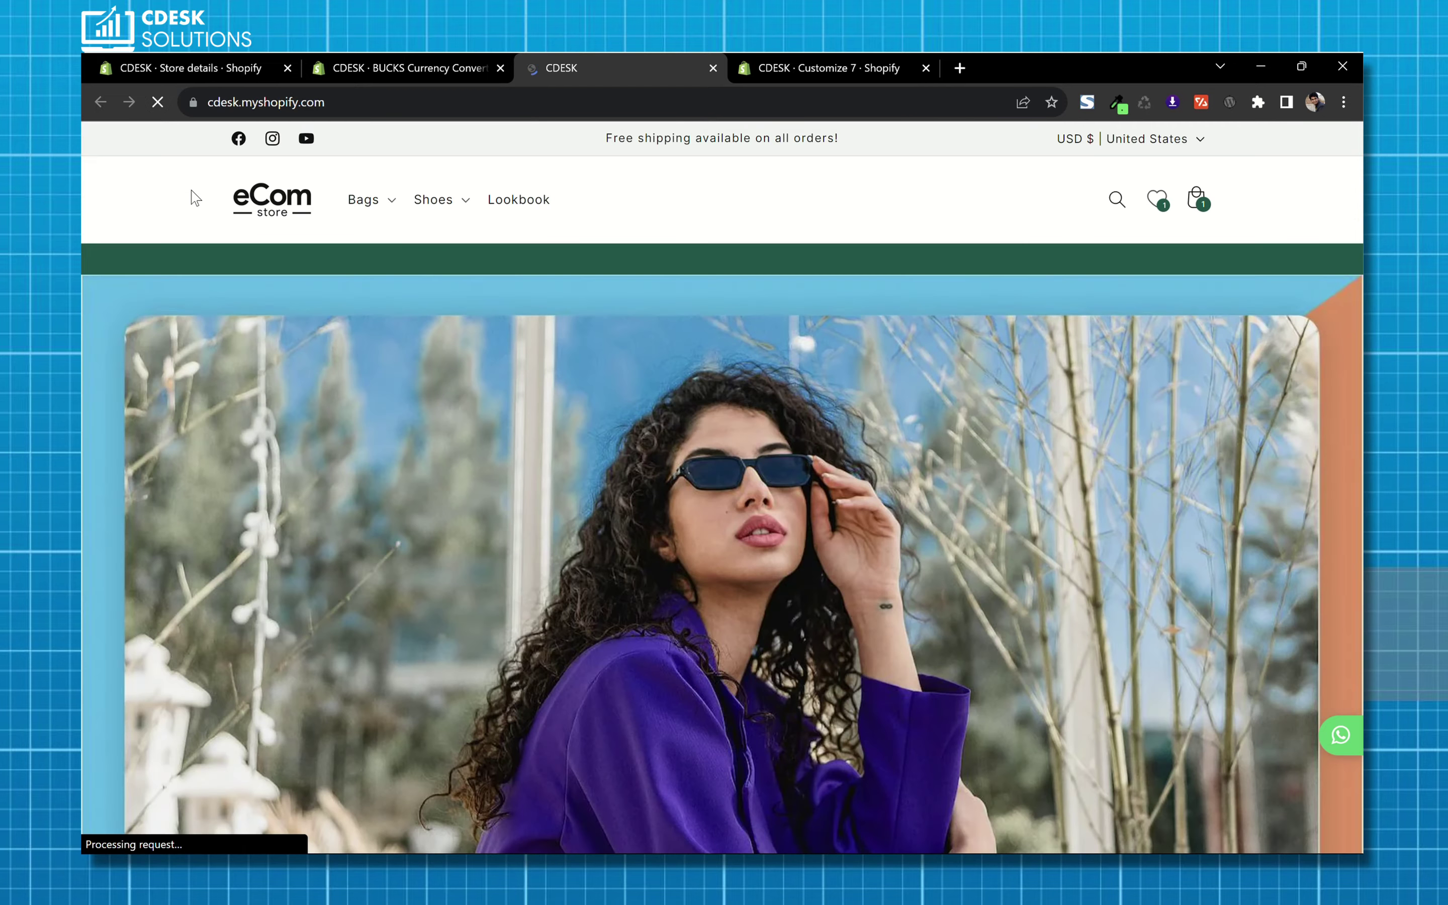
pyautogui.scroll(-2, 196, 197)
pyautogui.scroll(-15, 194, 407)
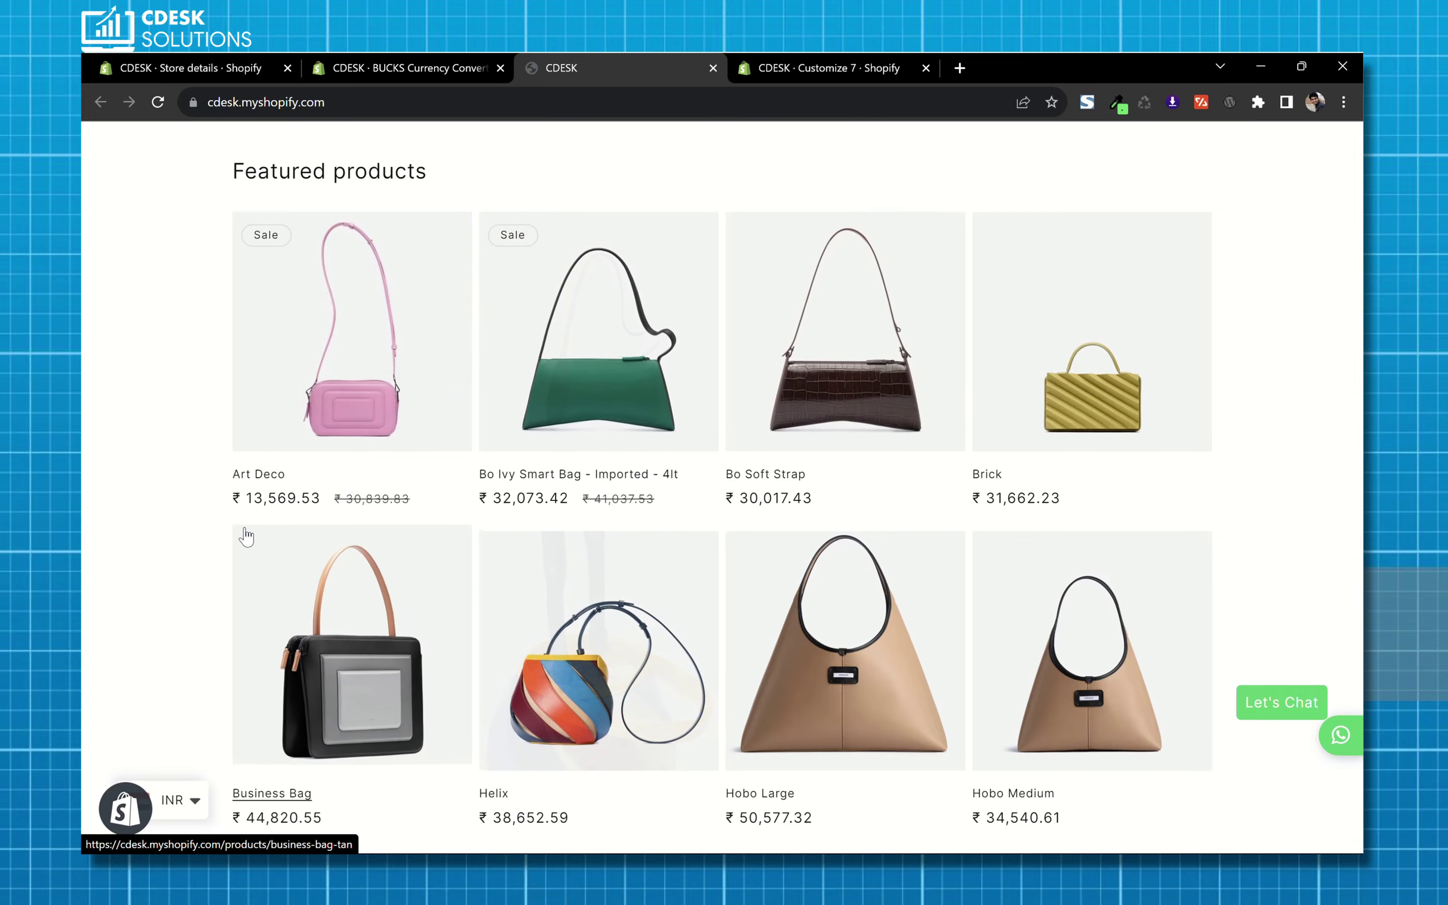
pyautogui.scroll(-6, 201, 550)
# Step: Preview storefront prices in USD, EUR and GBP with the floating currency selector
pyautogui.click(193, 805)
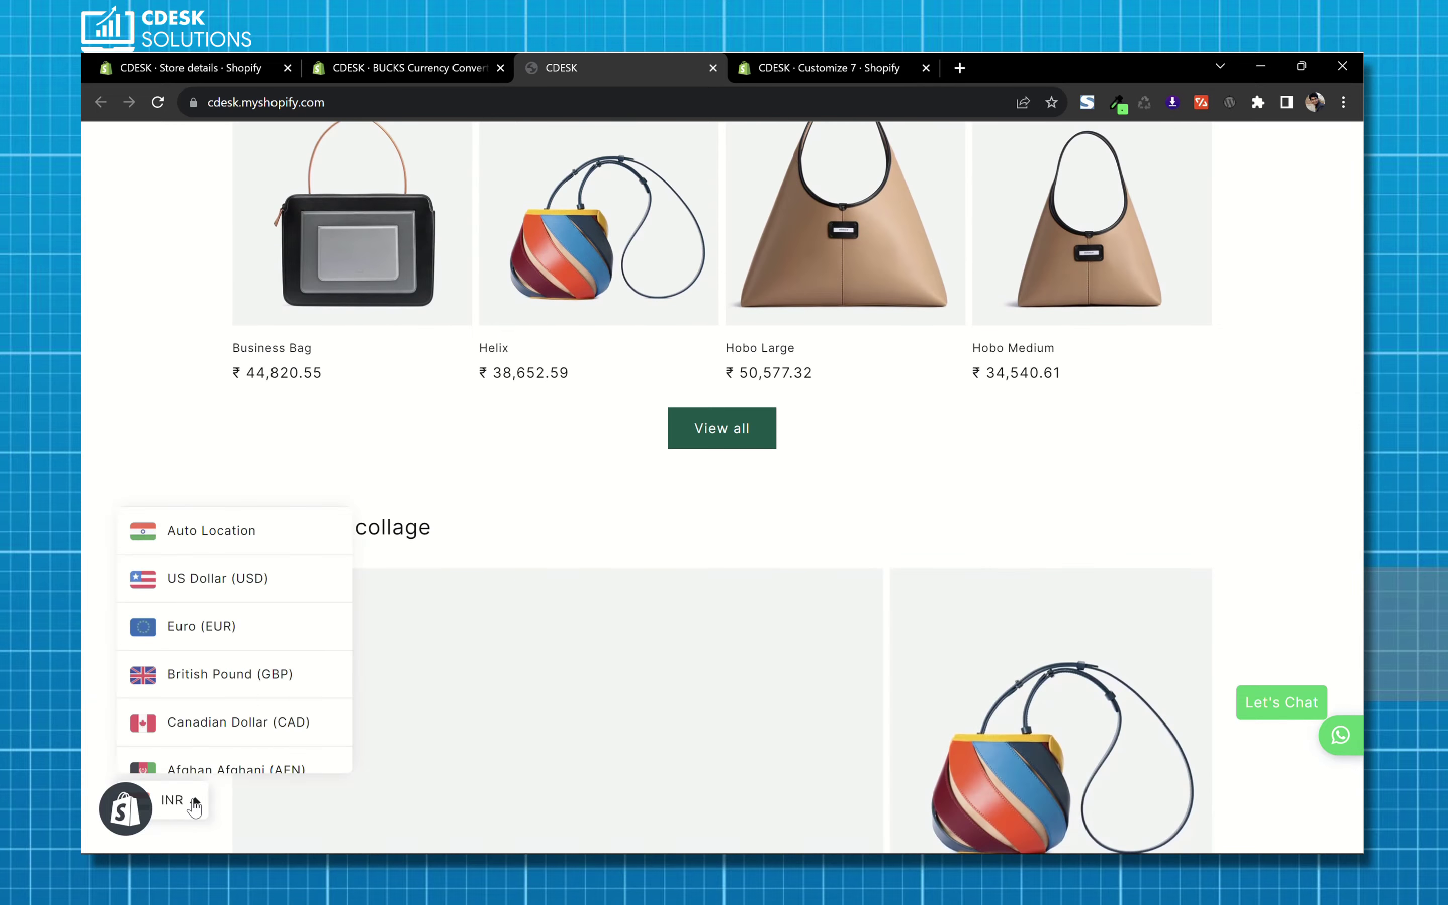
pyautogui.scroll(-2, 230, 586)
pyautogui.scroll(2, 239, 559)
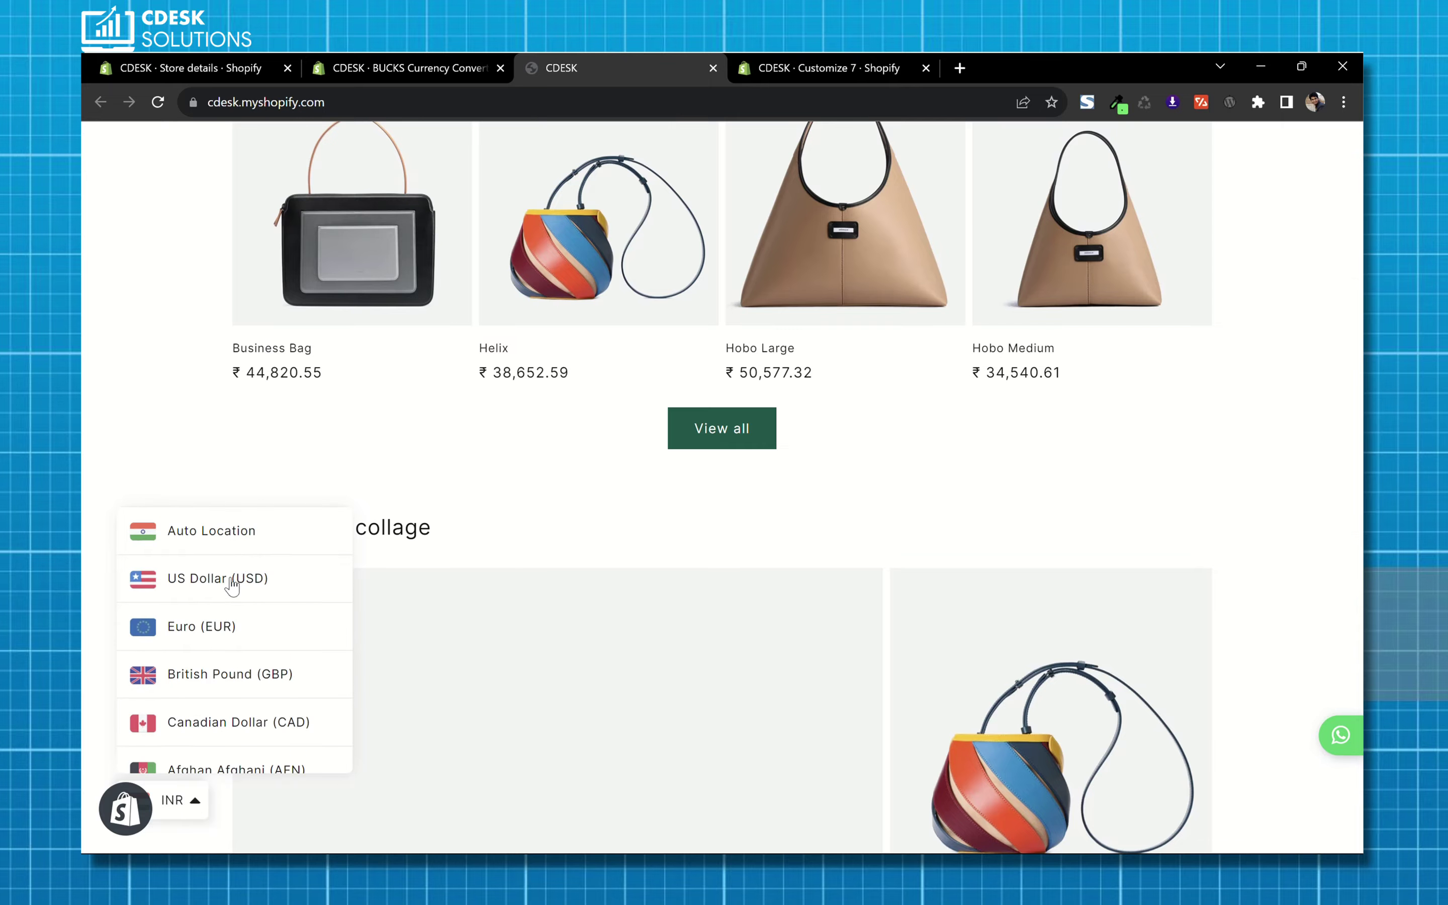
pyautogui.click(232, 580)
pyautogui.click(186, 801)
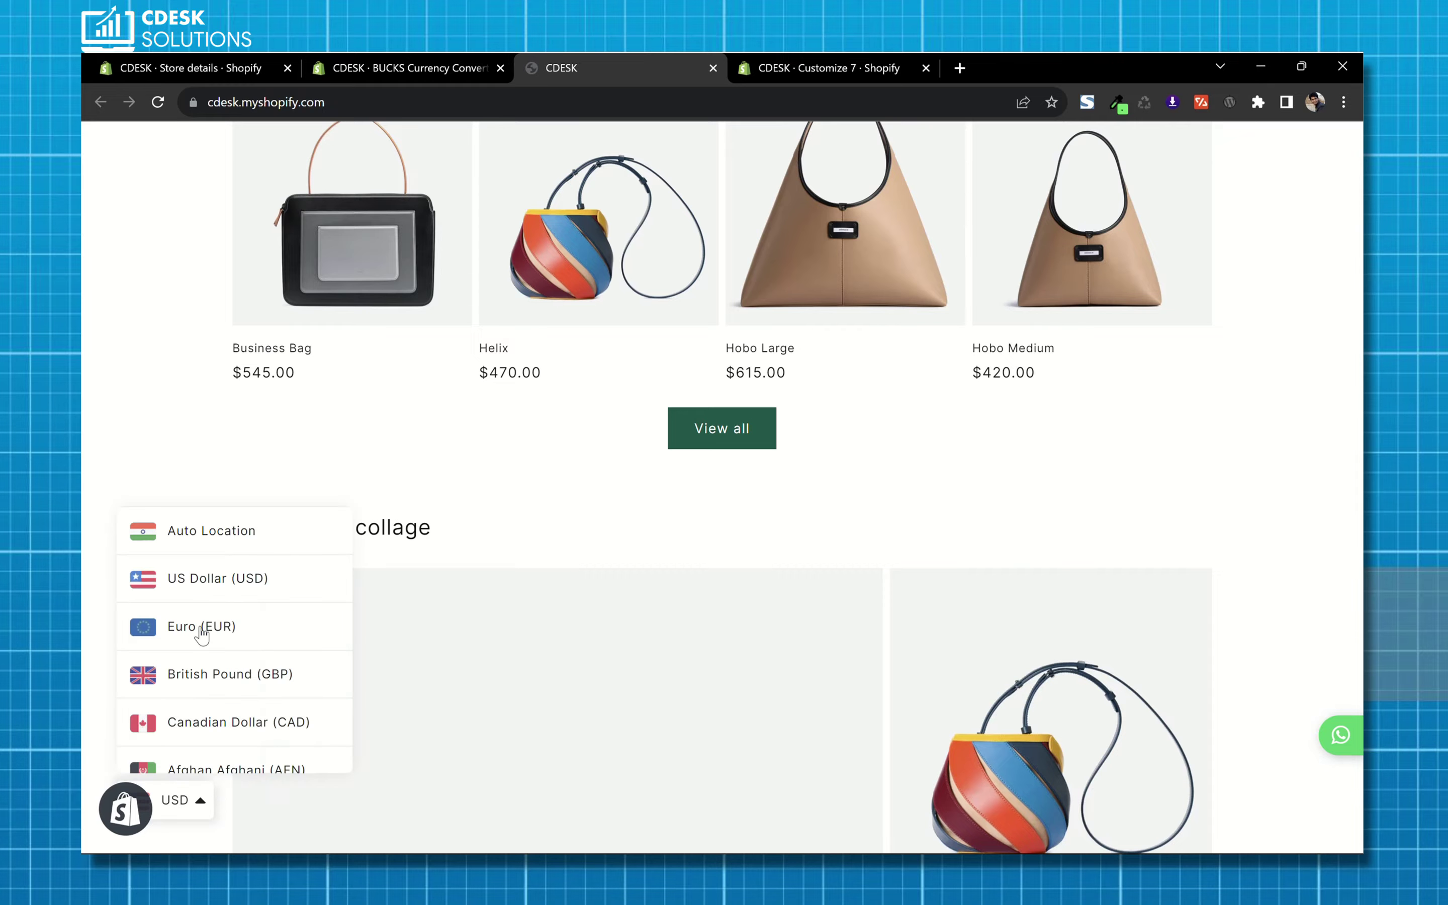
pyautogui.click(270, 635)
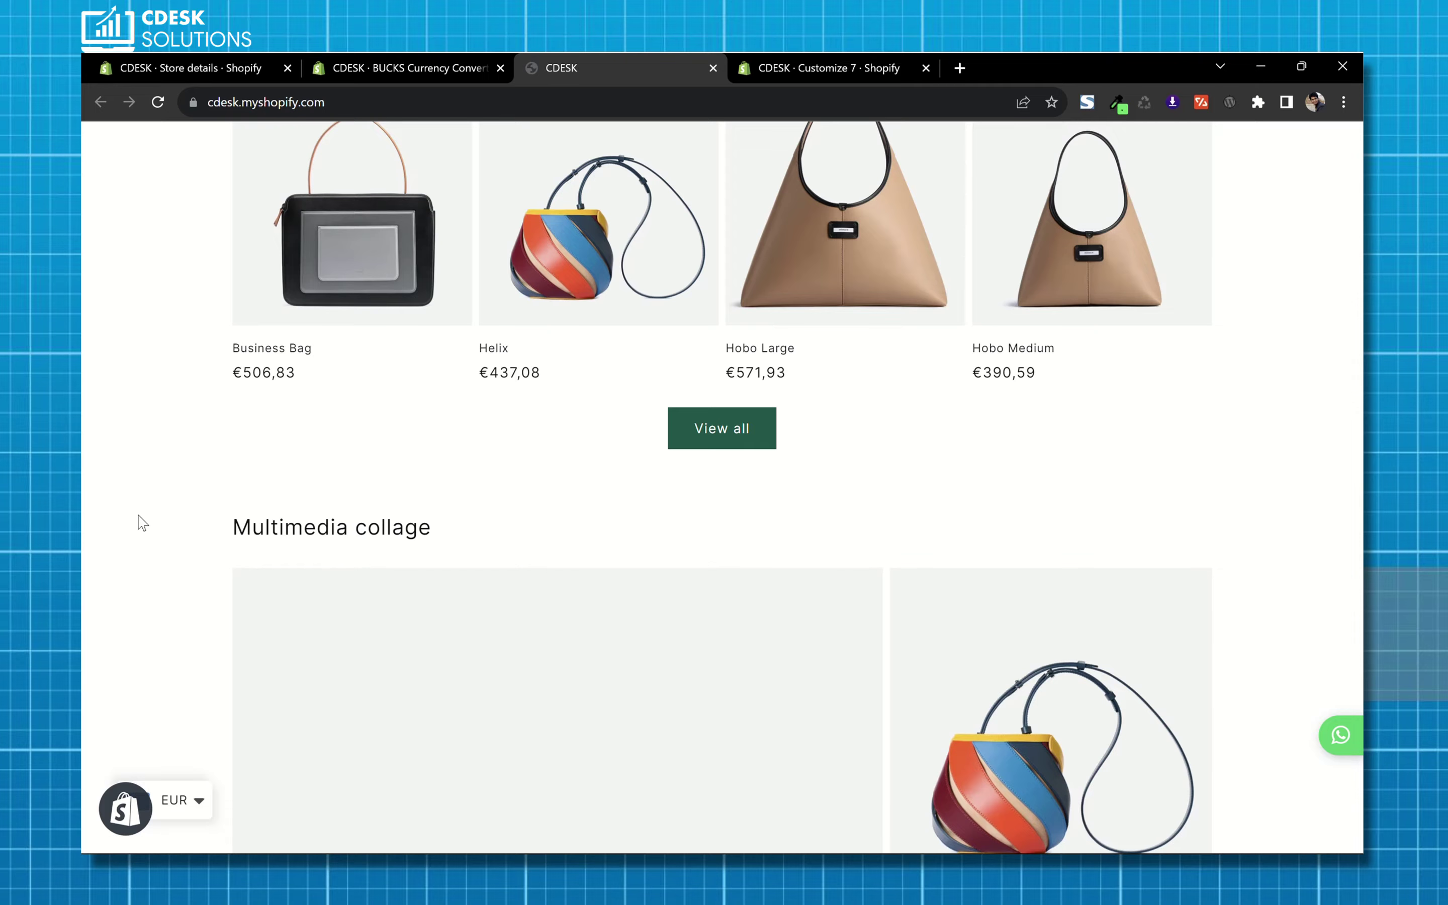
pyautogui.click(186, 802)
pyautogui.click(220, 676)
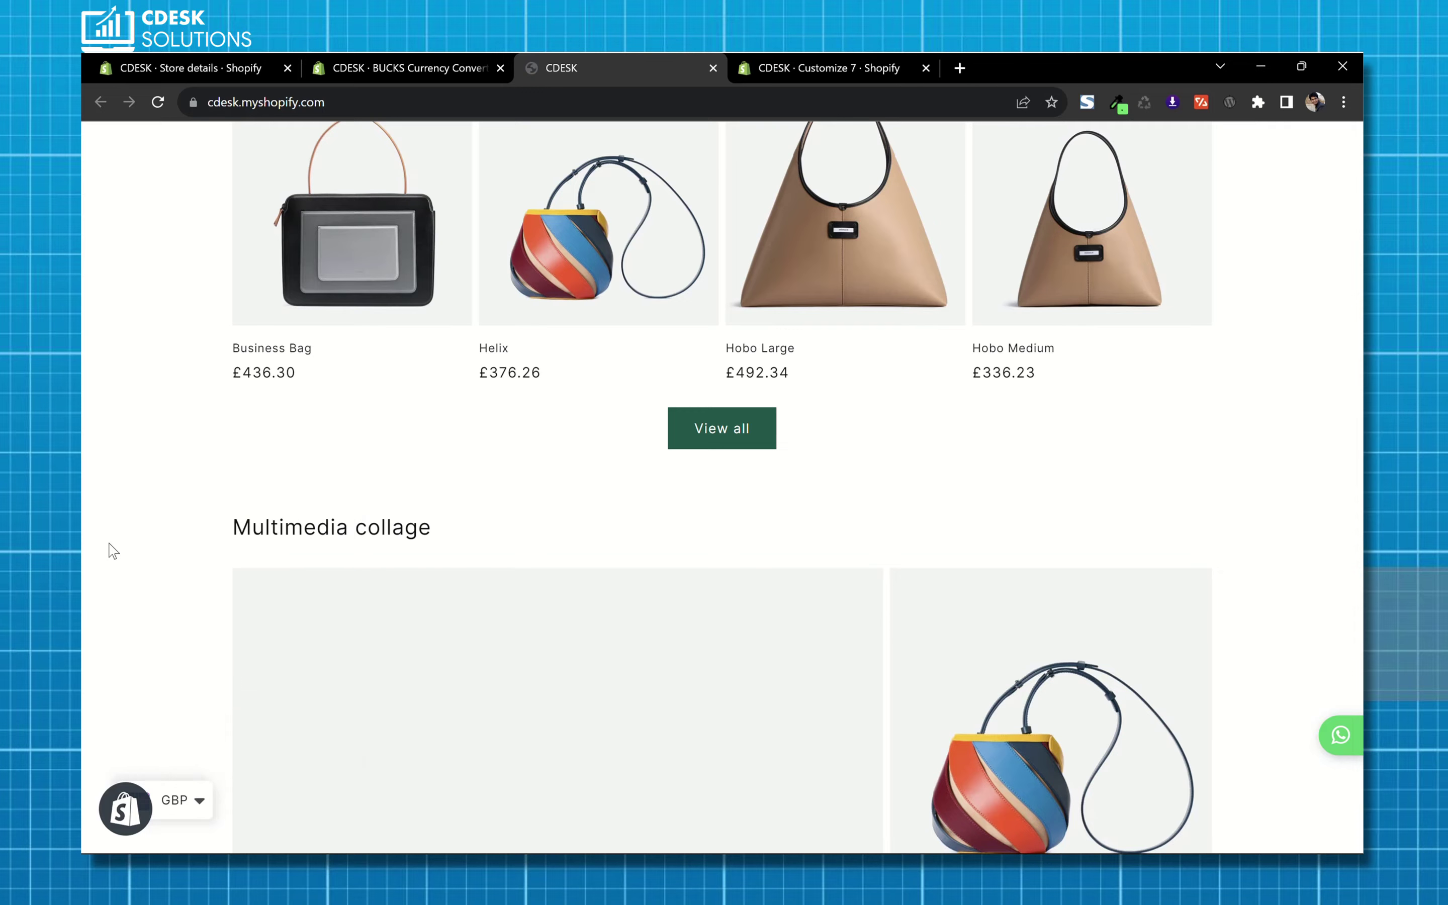
pyautogui.scroll(10, 113, 551)
pyautogui.scroll(10, 122, 555)
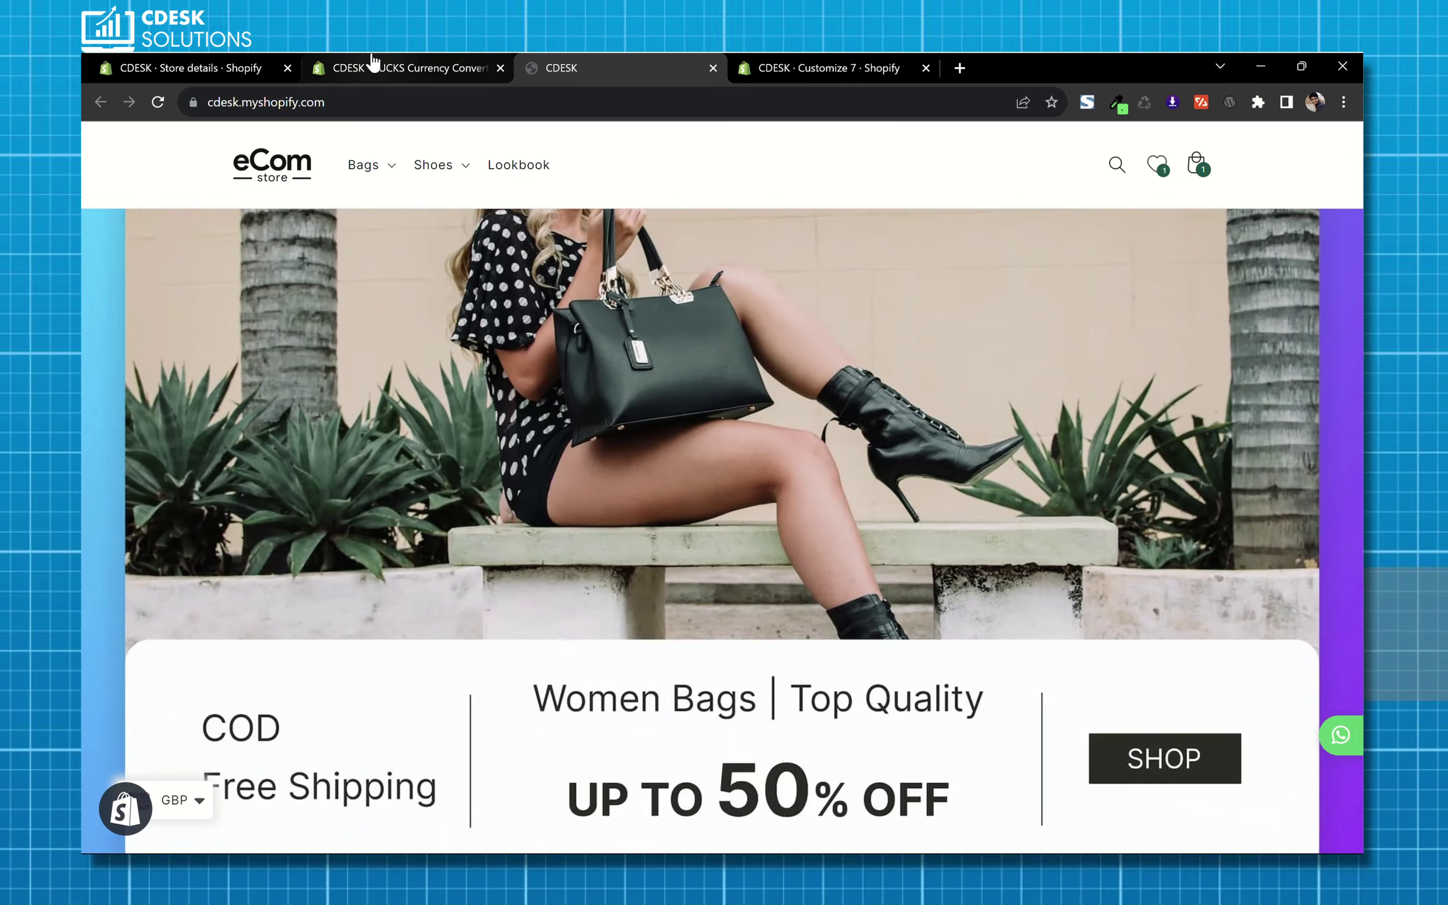
# Step: Back in the BUCKS settings, set converted prices to display 'With Currency Symbol'
pyautogui.click(374, 63)
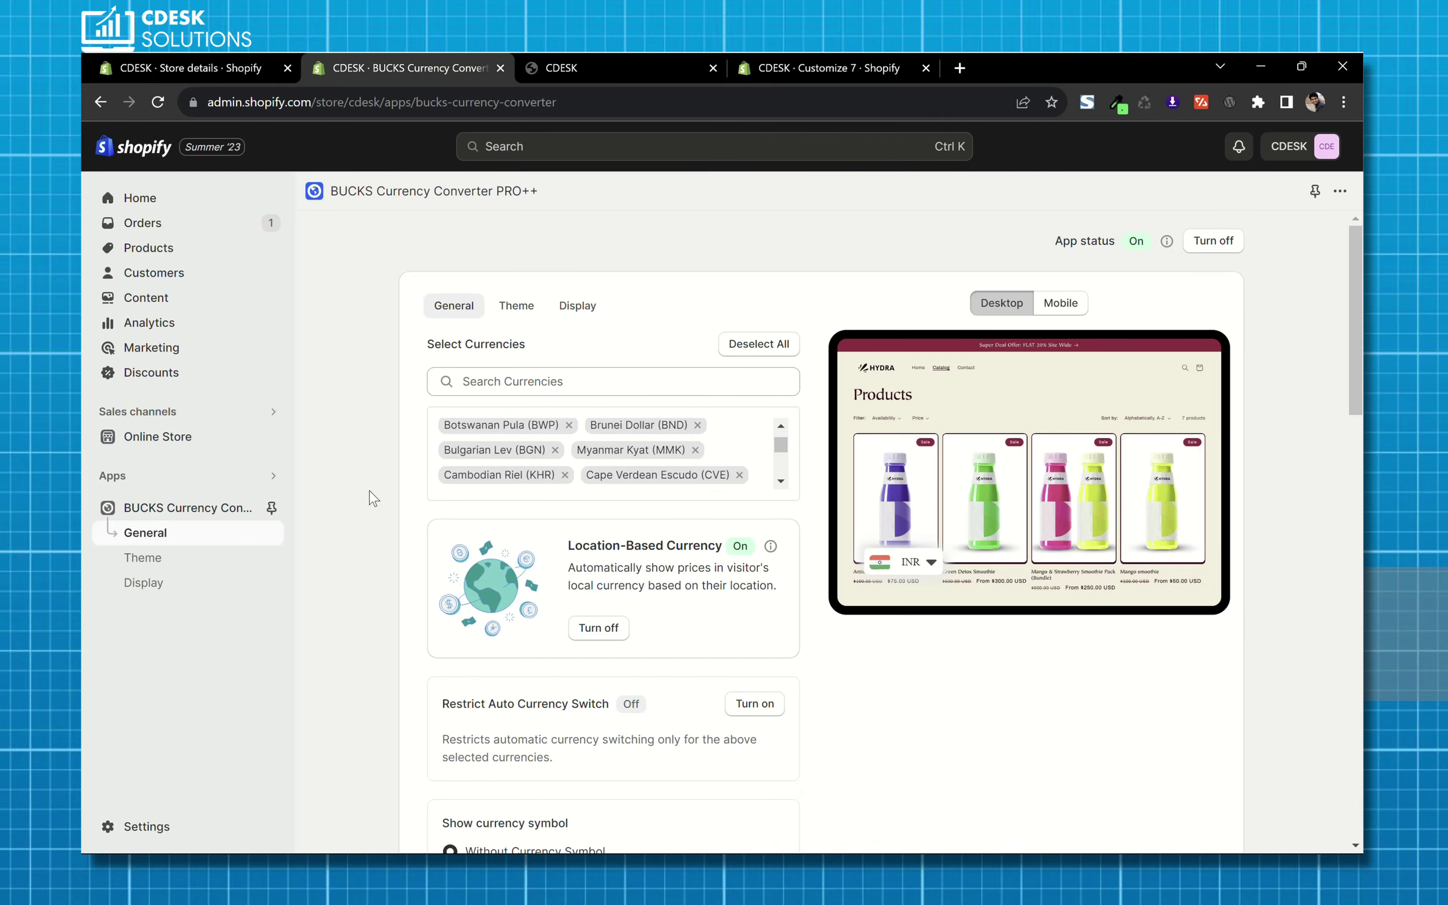
pyautogui.scroll(-3, 374, 497)
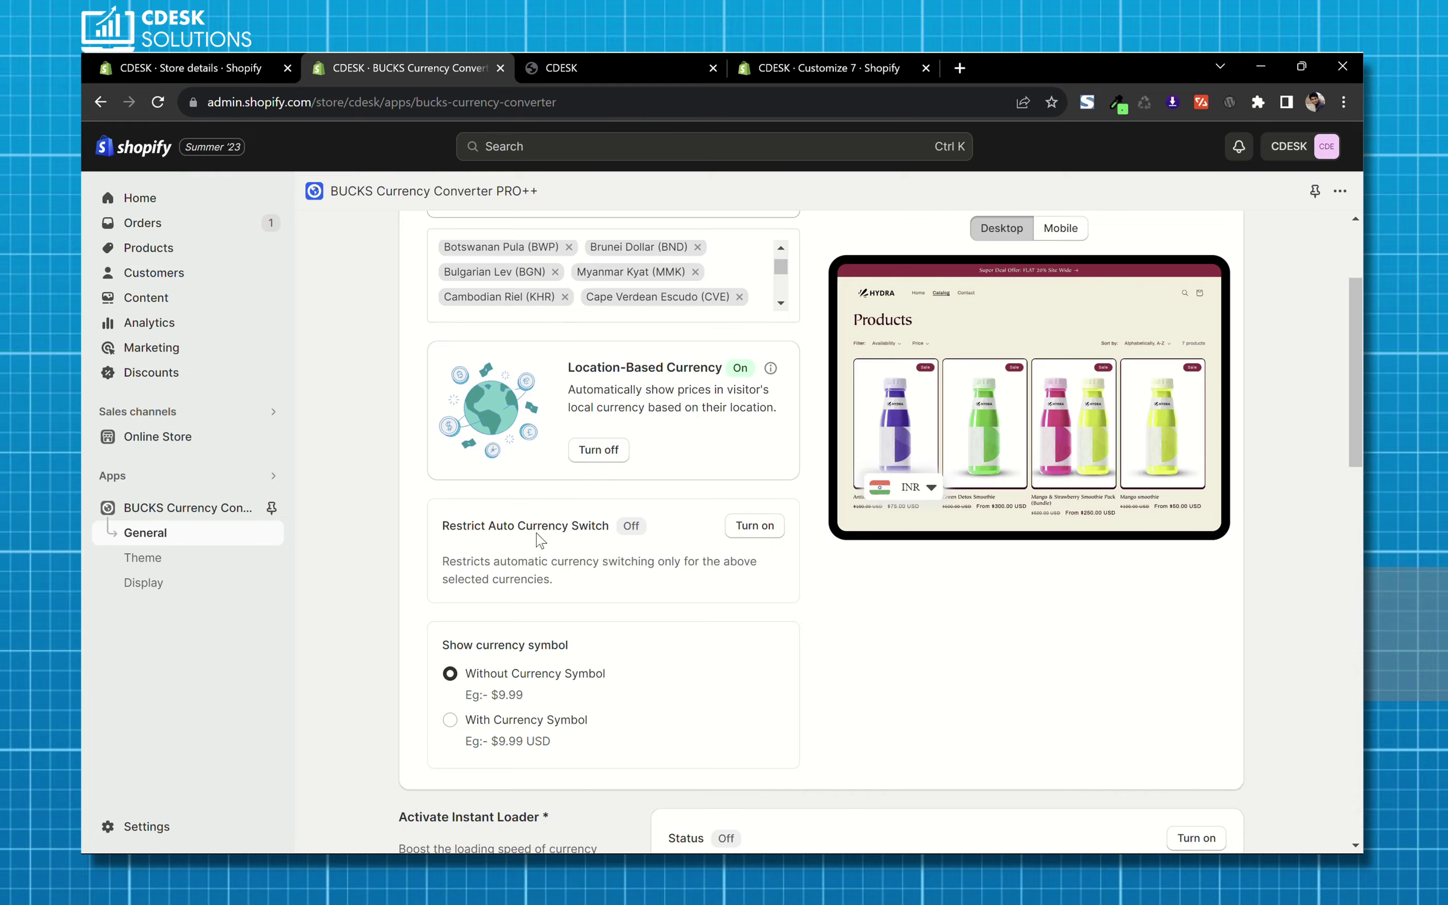
pyautogui.scroll(-3, 643, 556)
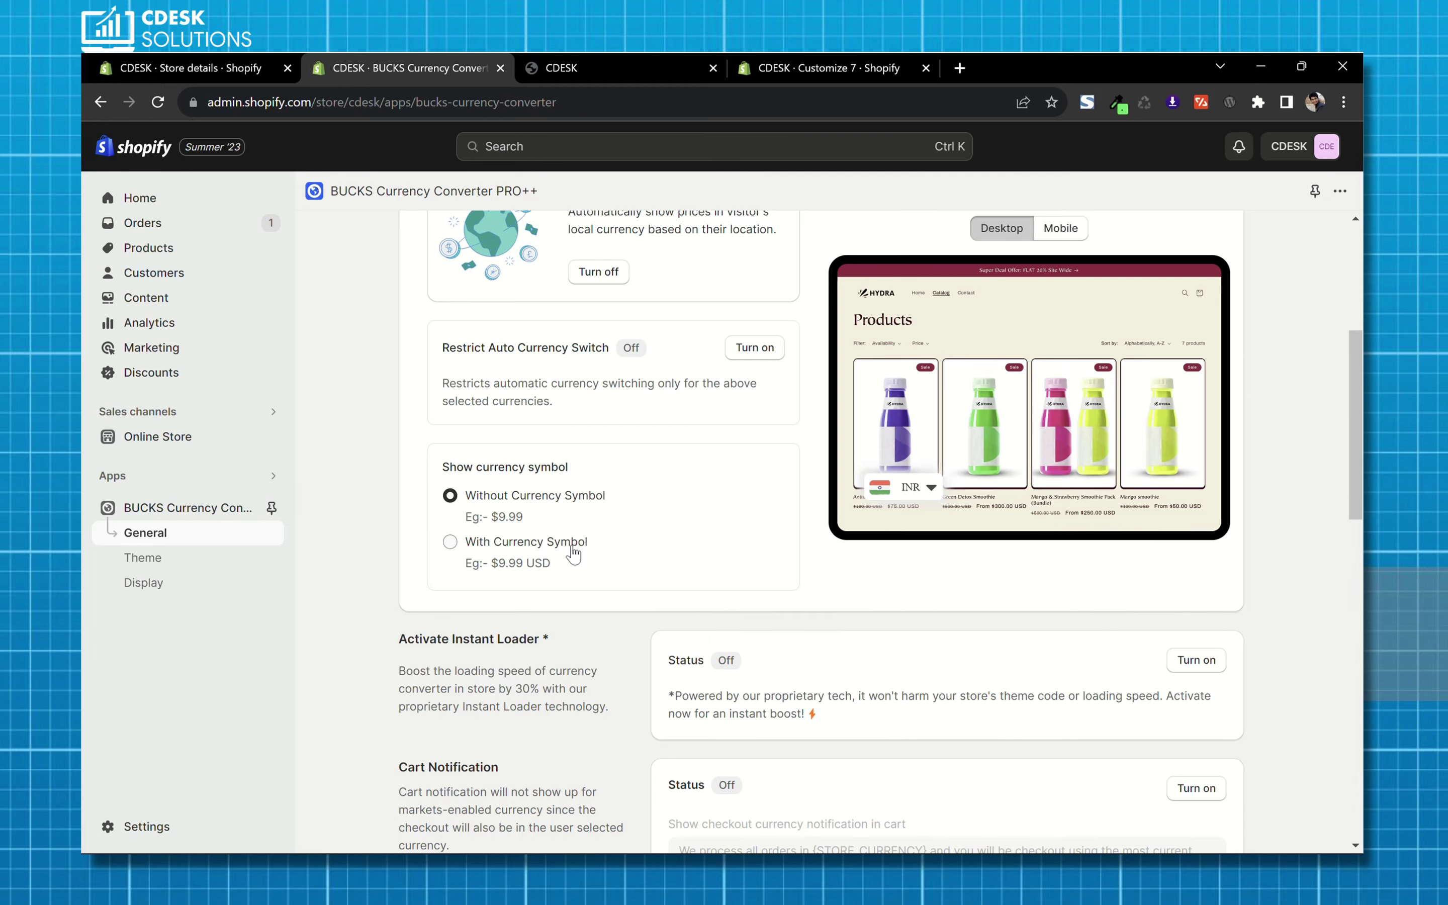
pyautogui.click(572, 554)
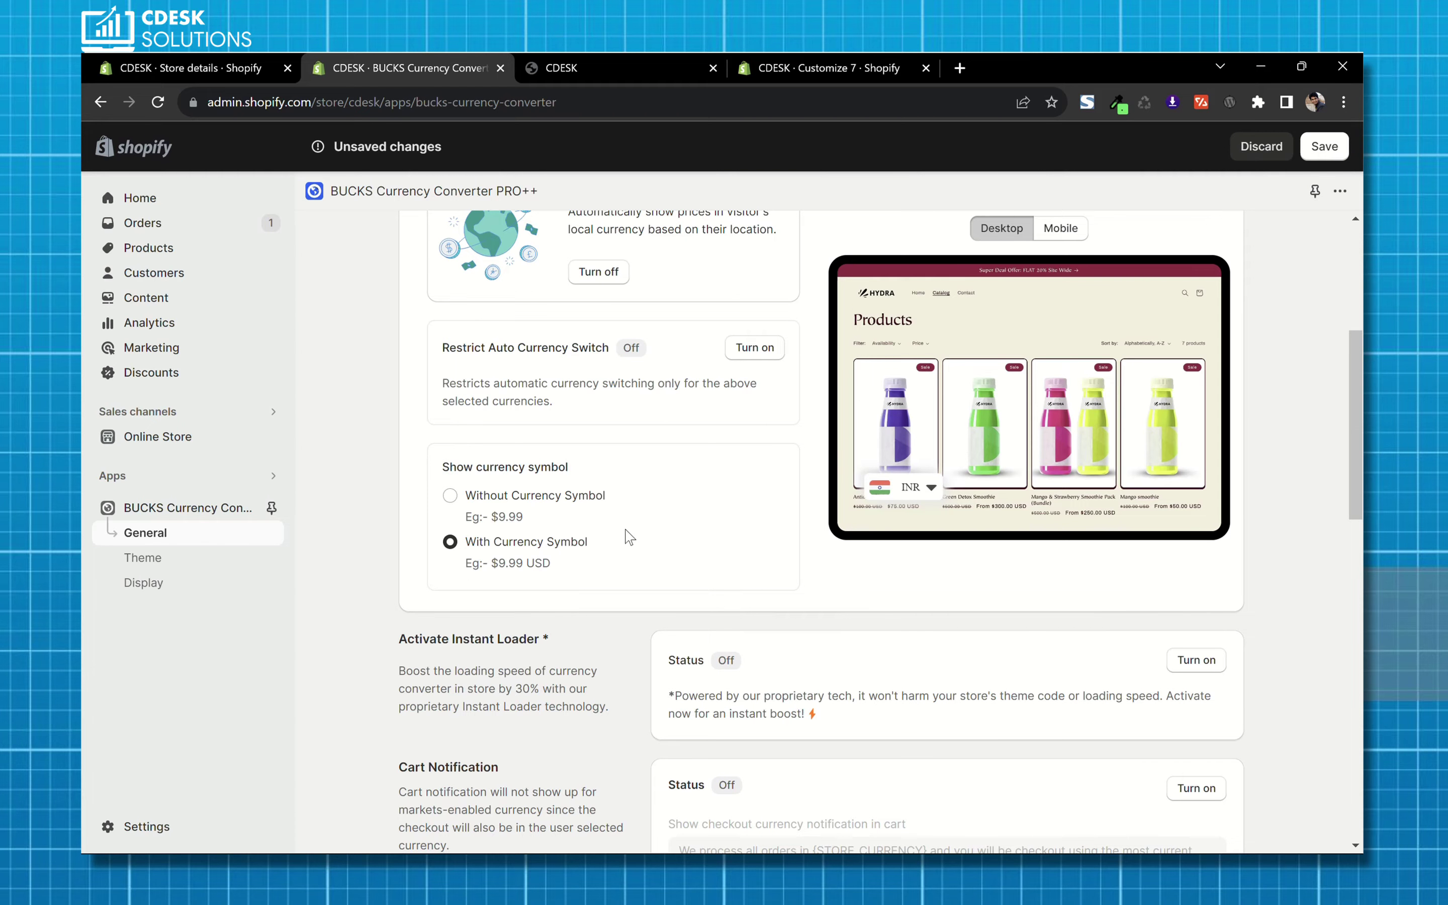
# Step: Turn on the Instant Loader and save the converter settings
pyautogui.scroll(-3, 629, 537)
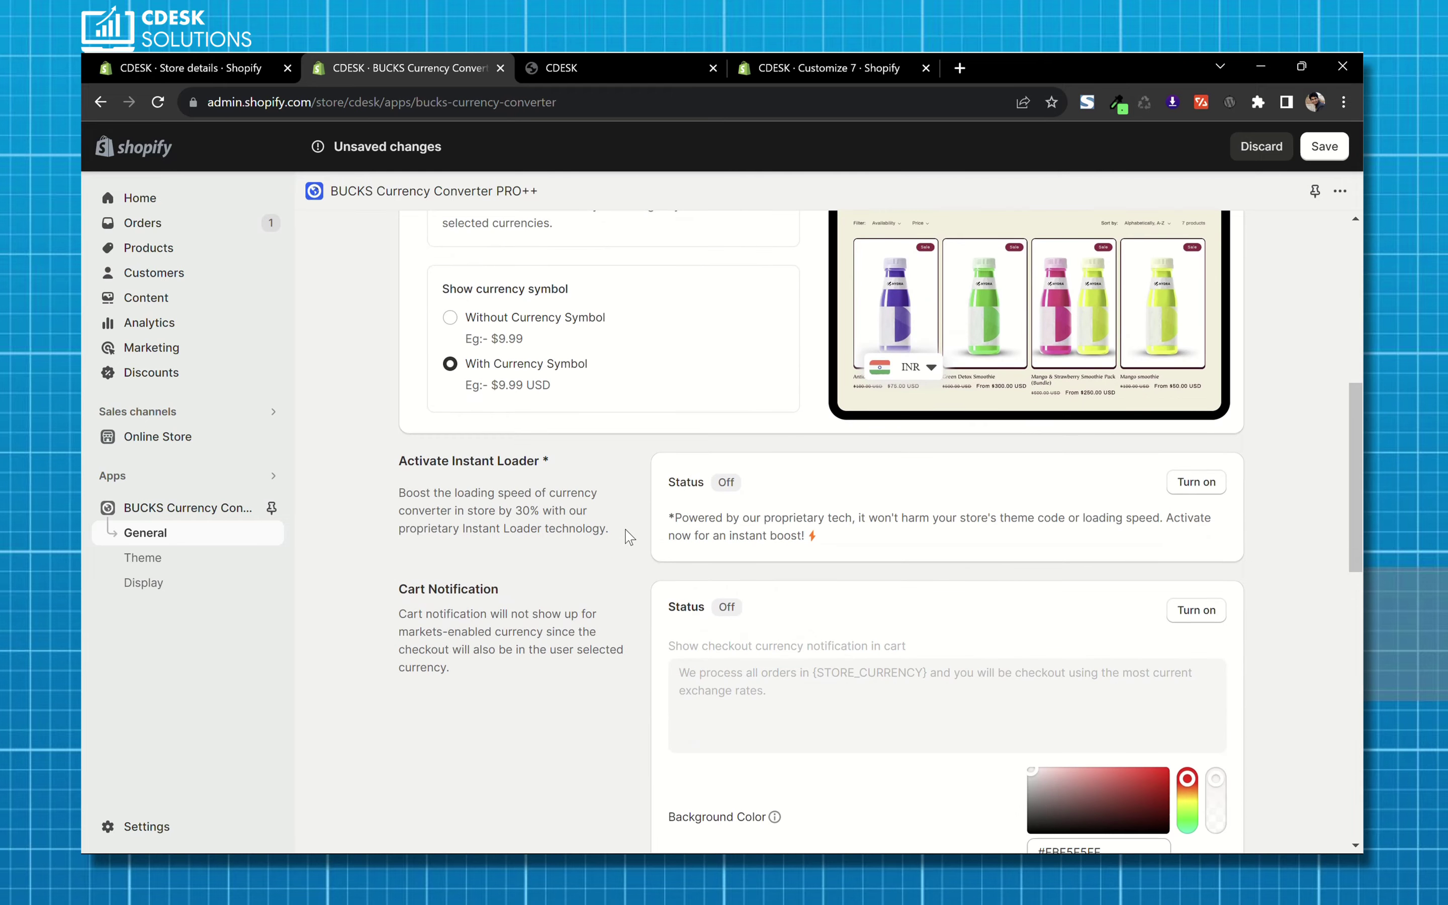
pyautogui.click(1203, 490)
pyautogui.scroll(-5, 755, 483)
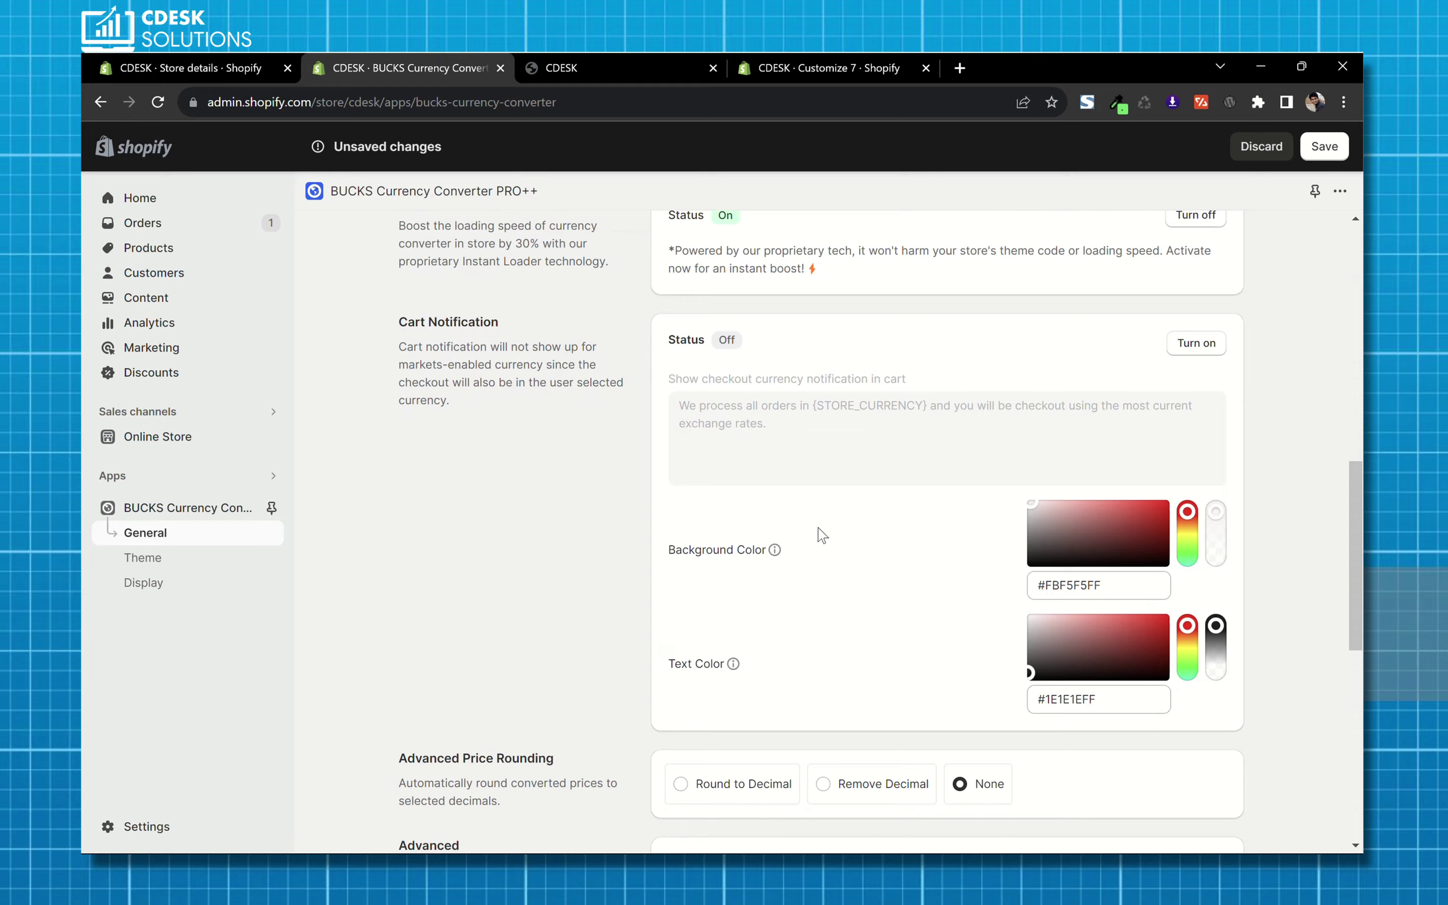
pyautogui.scroll(-5, 822, 535)
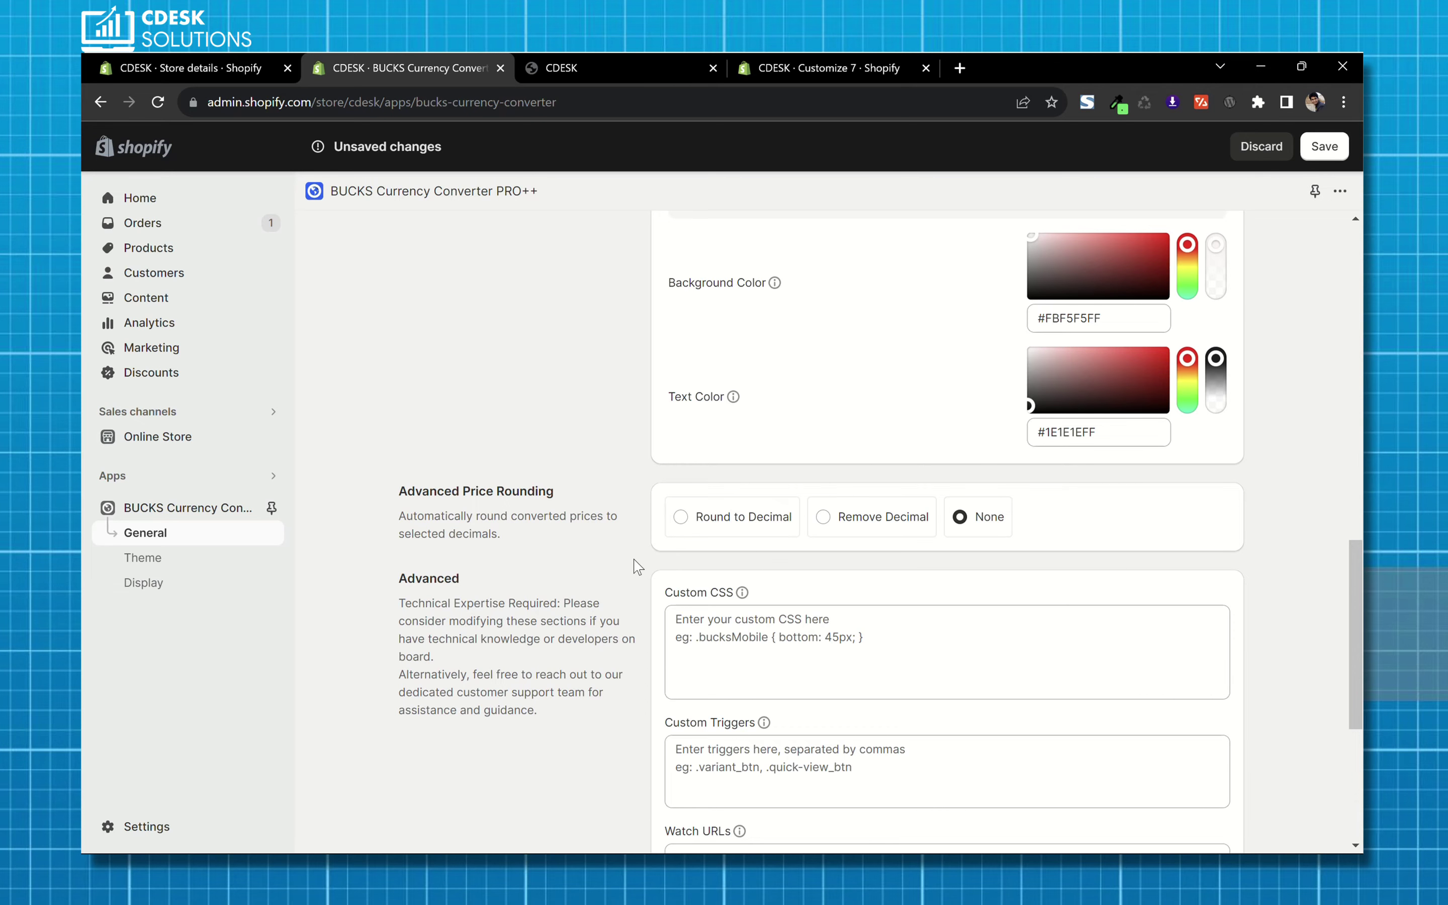
pyautogui.scroll(-6, 638, 566)
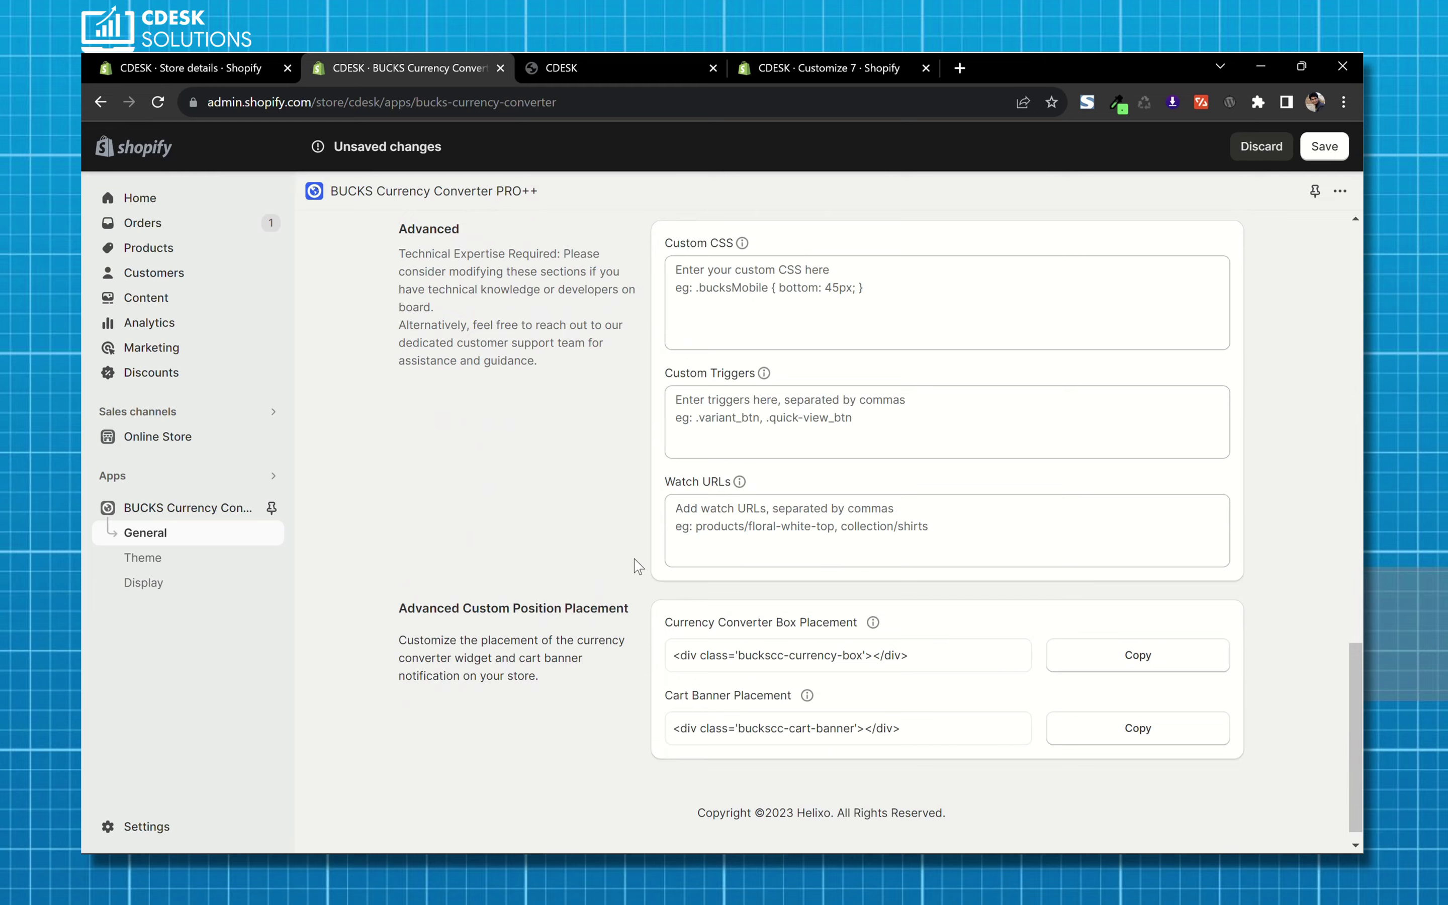
pyautogui.scroll(20, 638, 566)
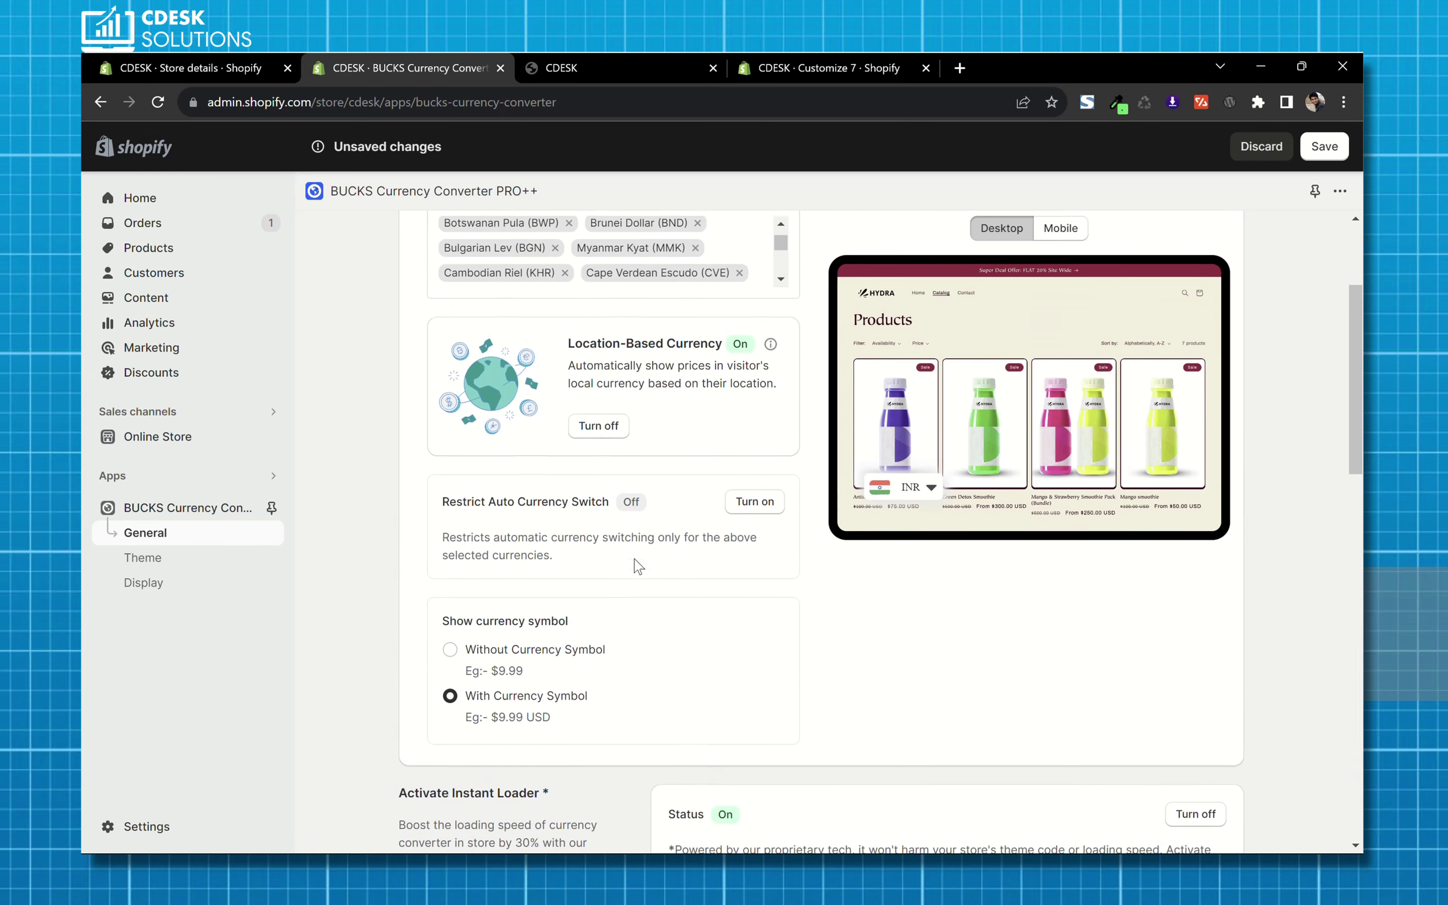
pyautogui.scroll(3, 638, 566)
pyautogui.click(1325, 150)
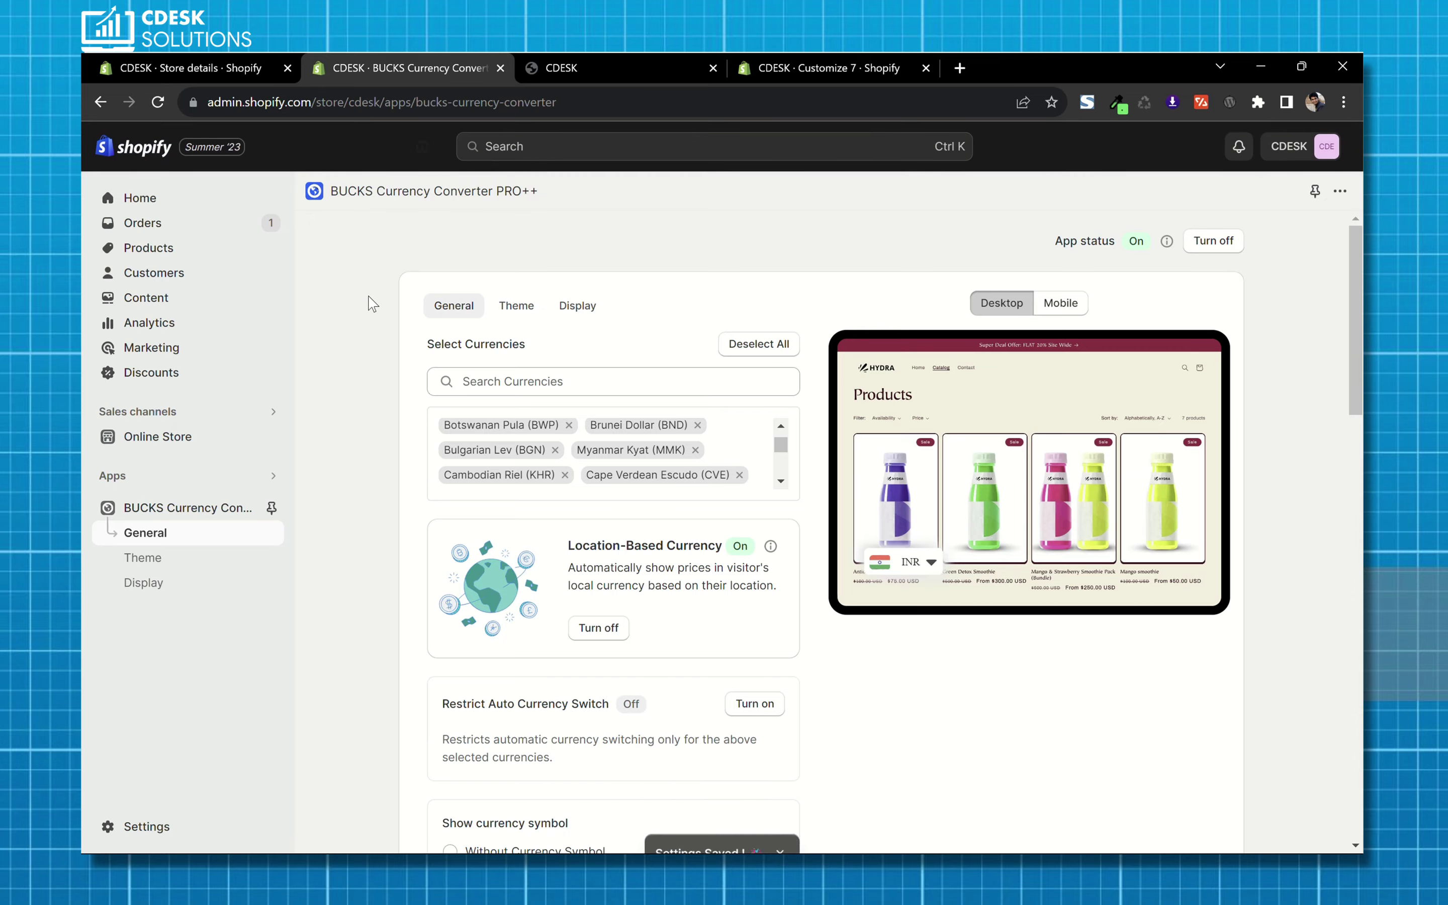
pyautogui.click(508, 311)
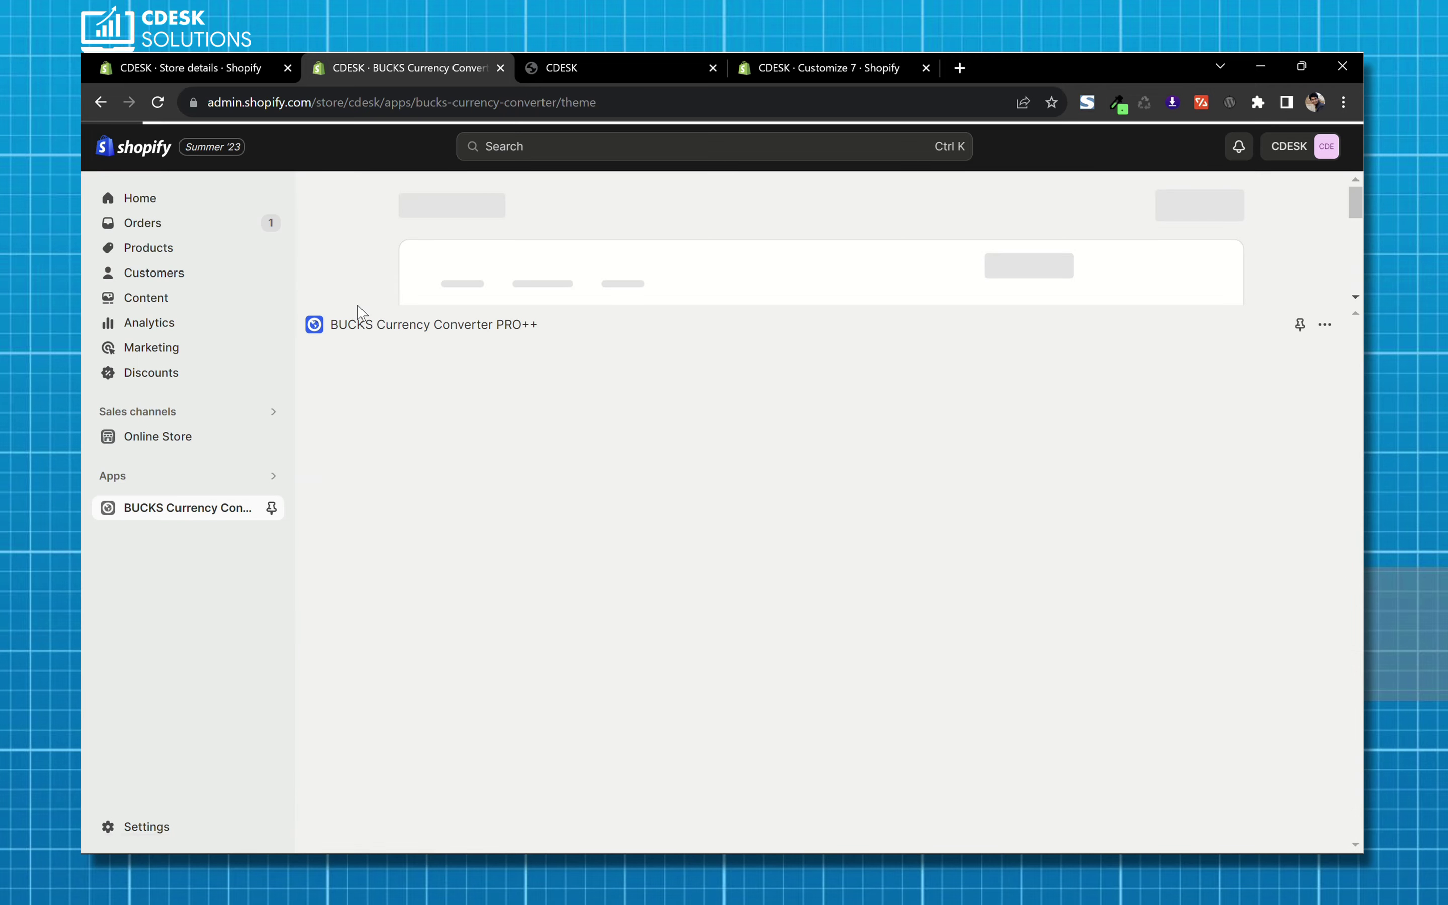
pyautogui.click(1326, 325)
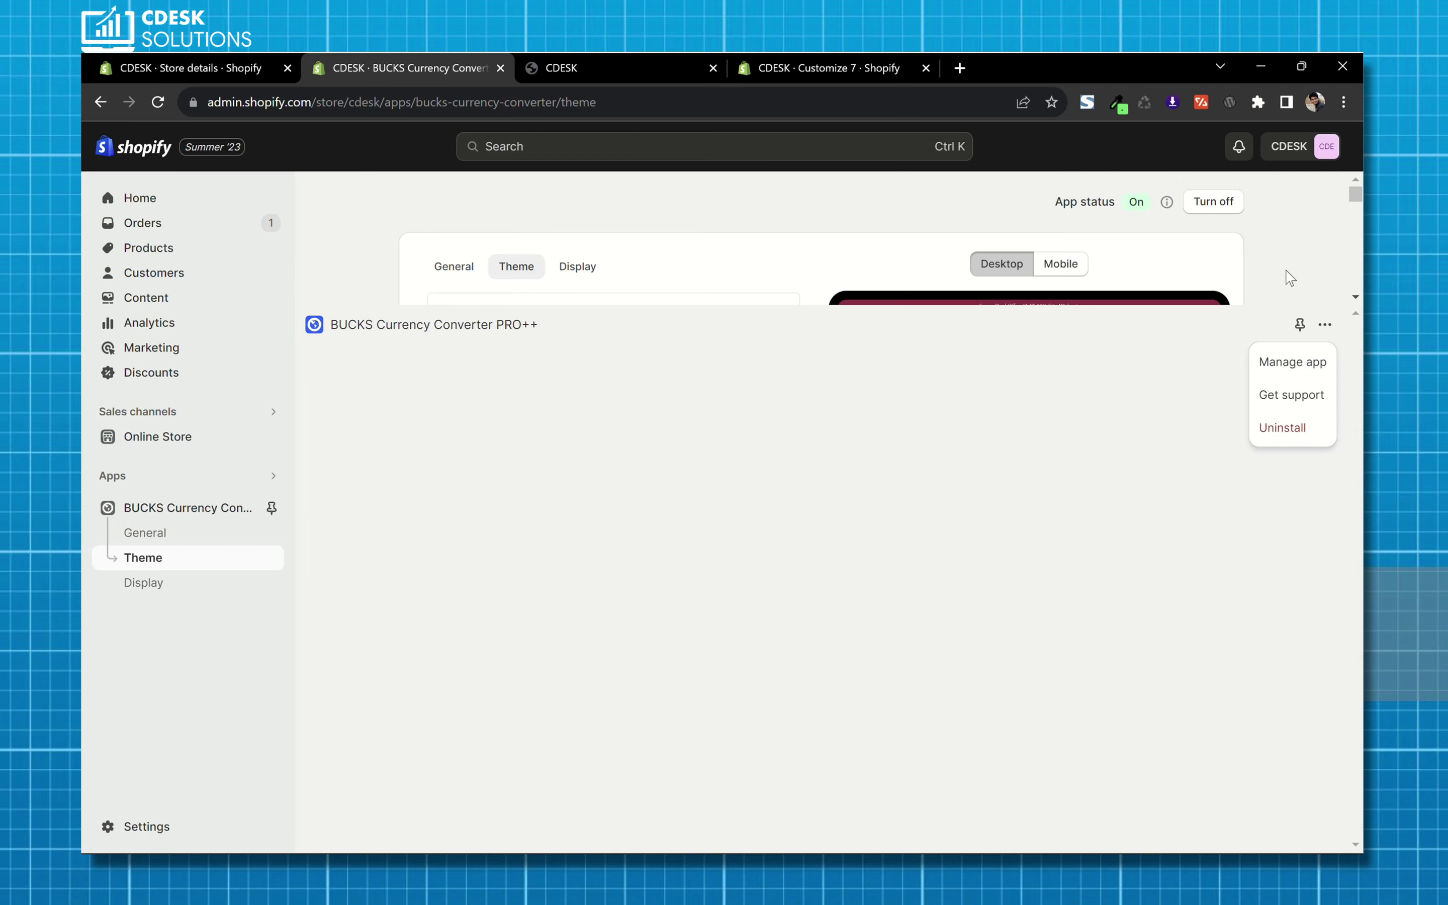
pyautogui.scroll(-1, 1259, 278)
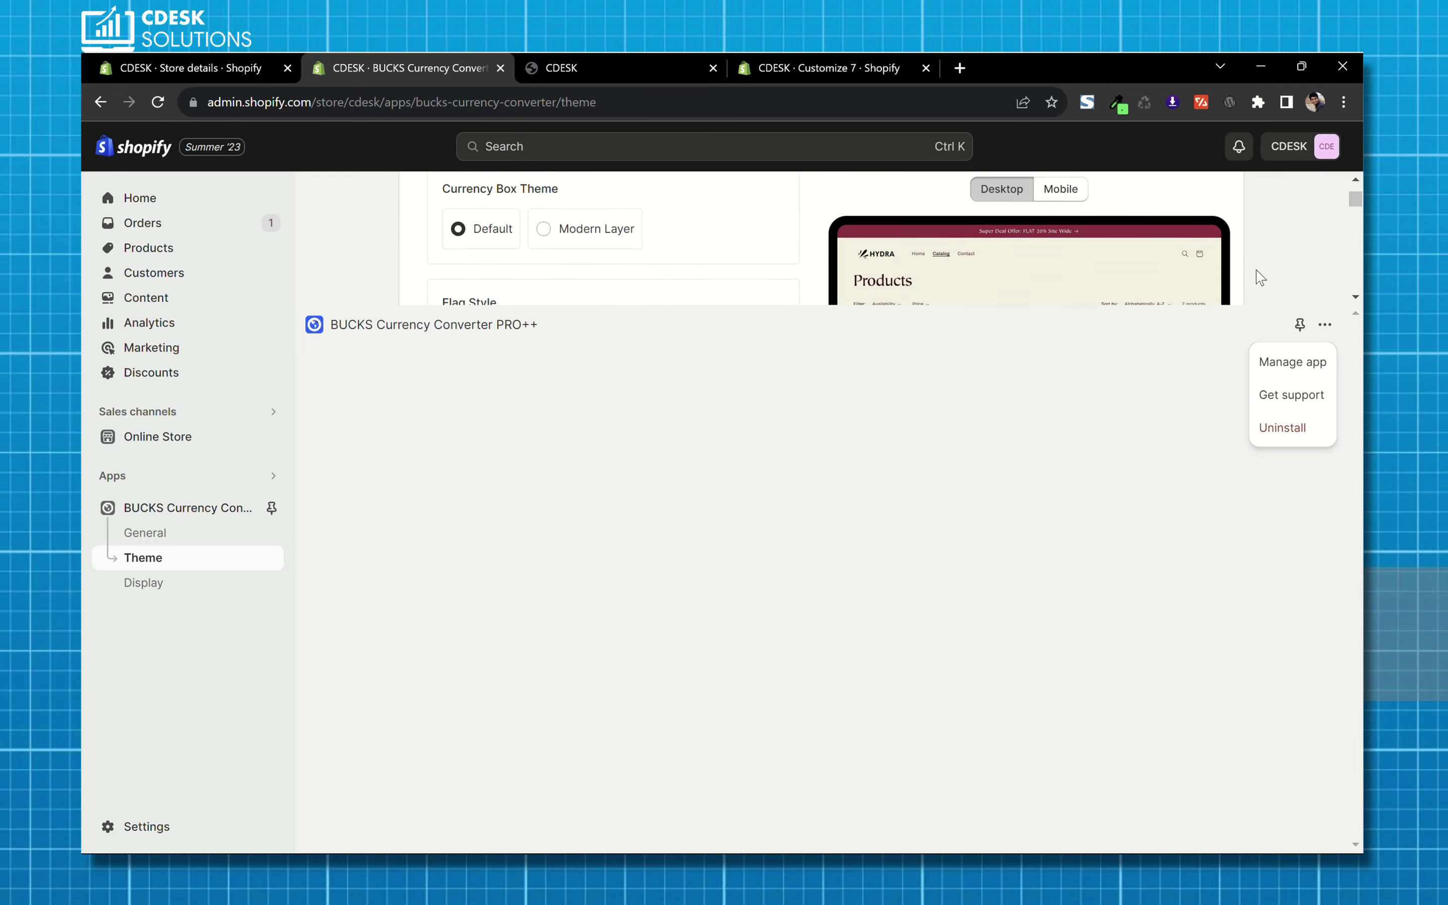
pyautogui.scroll(3, 1259, 279)
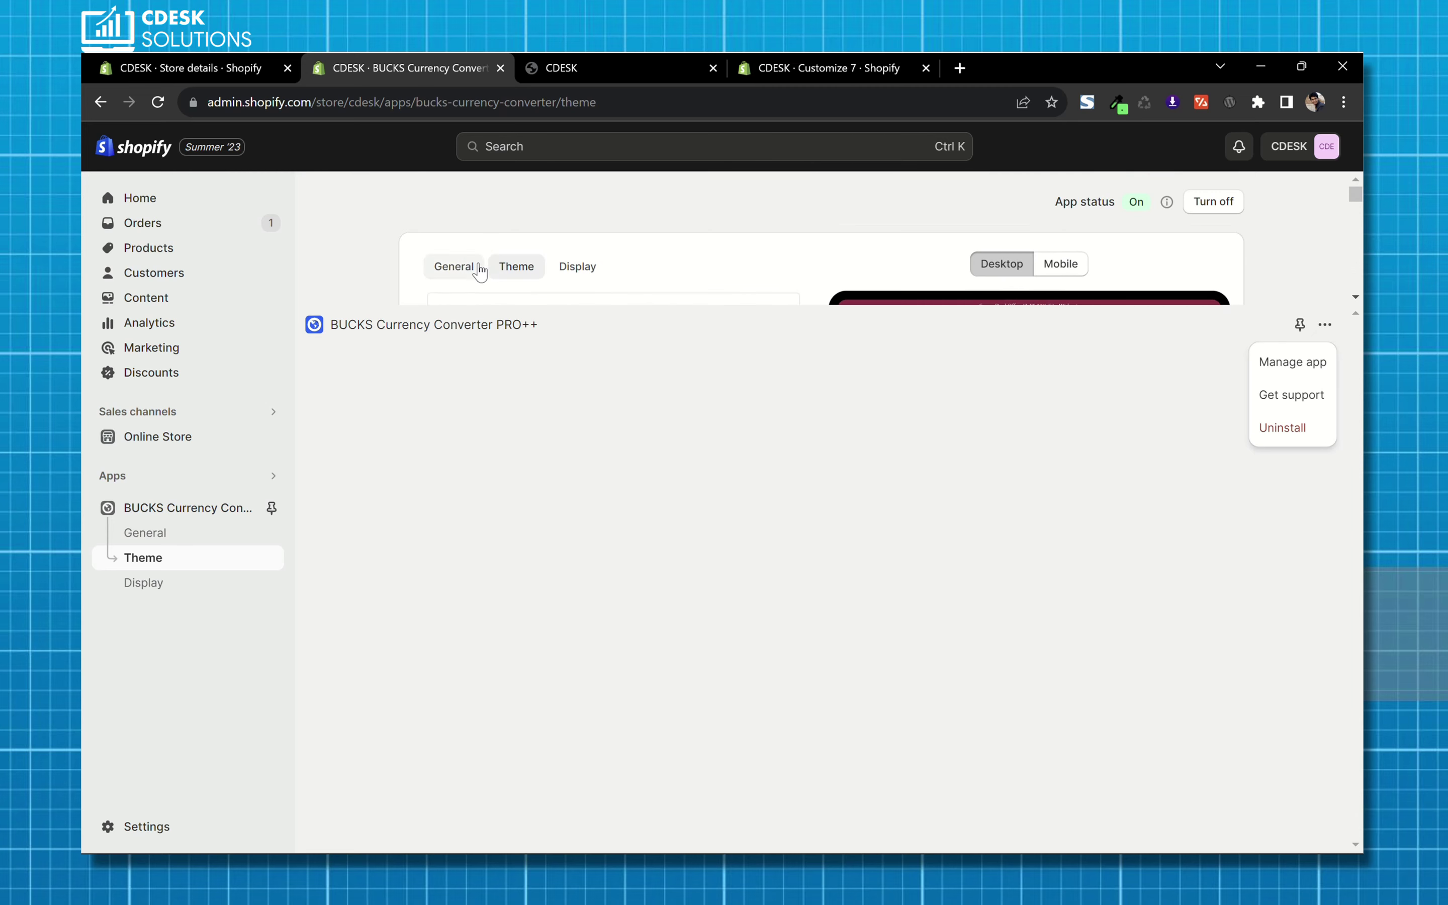
pyautogui.click(446, 268)
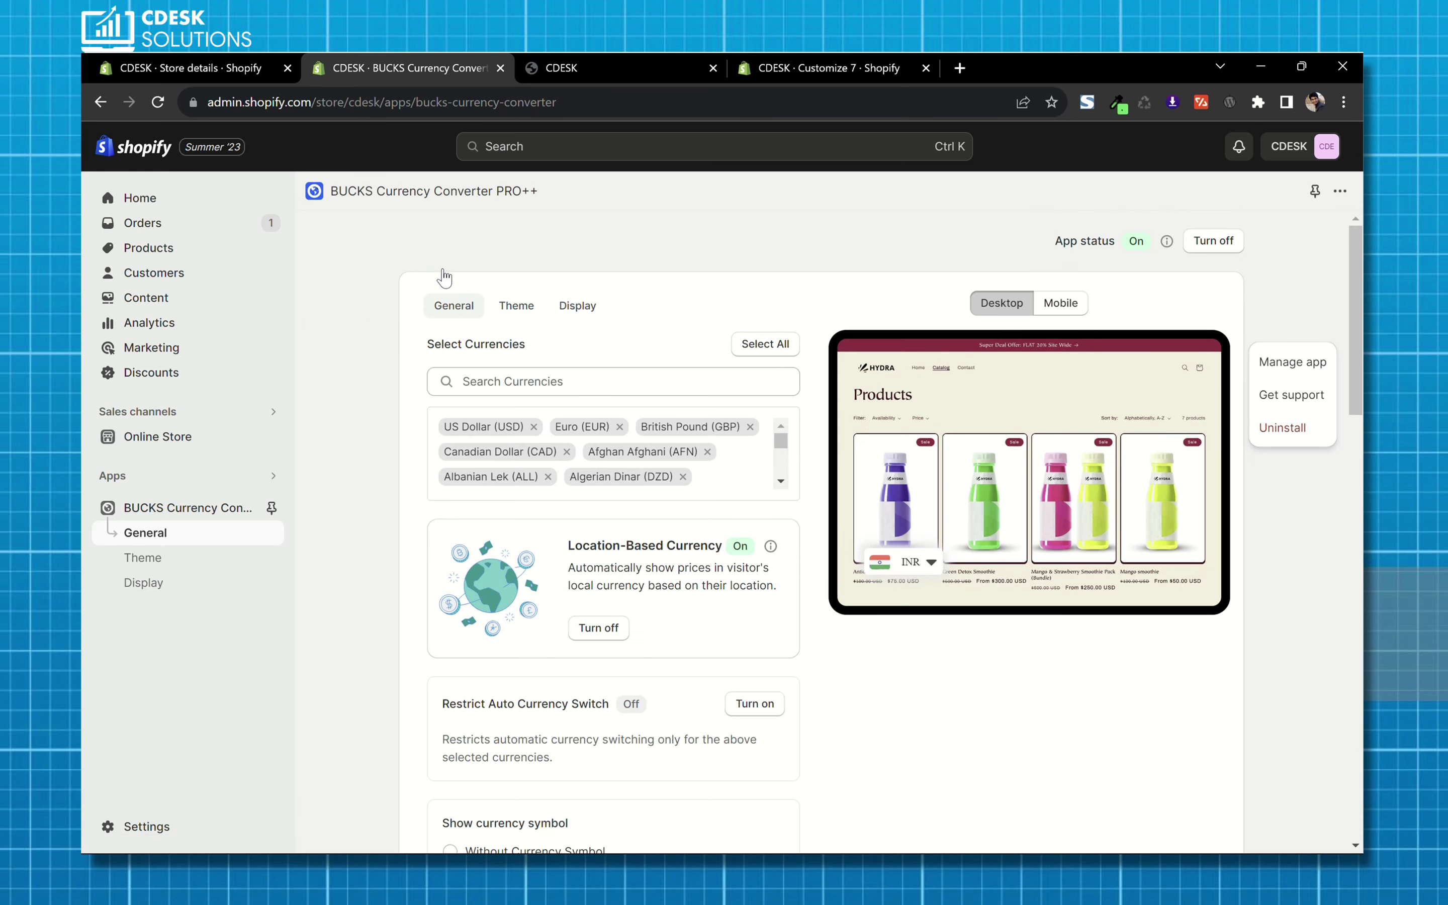
# Step: On the Display tab, try Header and Custom Position, then set Desktop Position Style back to Floating
pyautogui.click(578, 307)
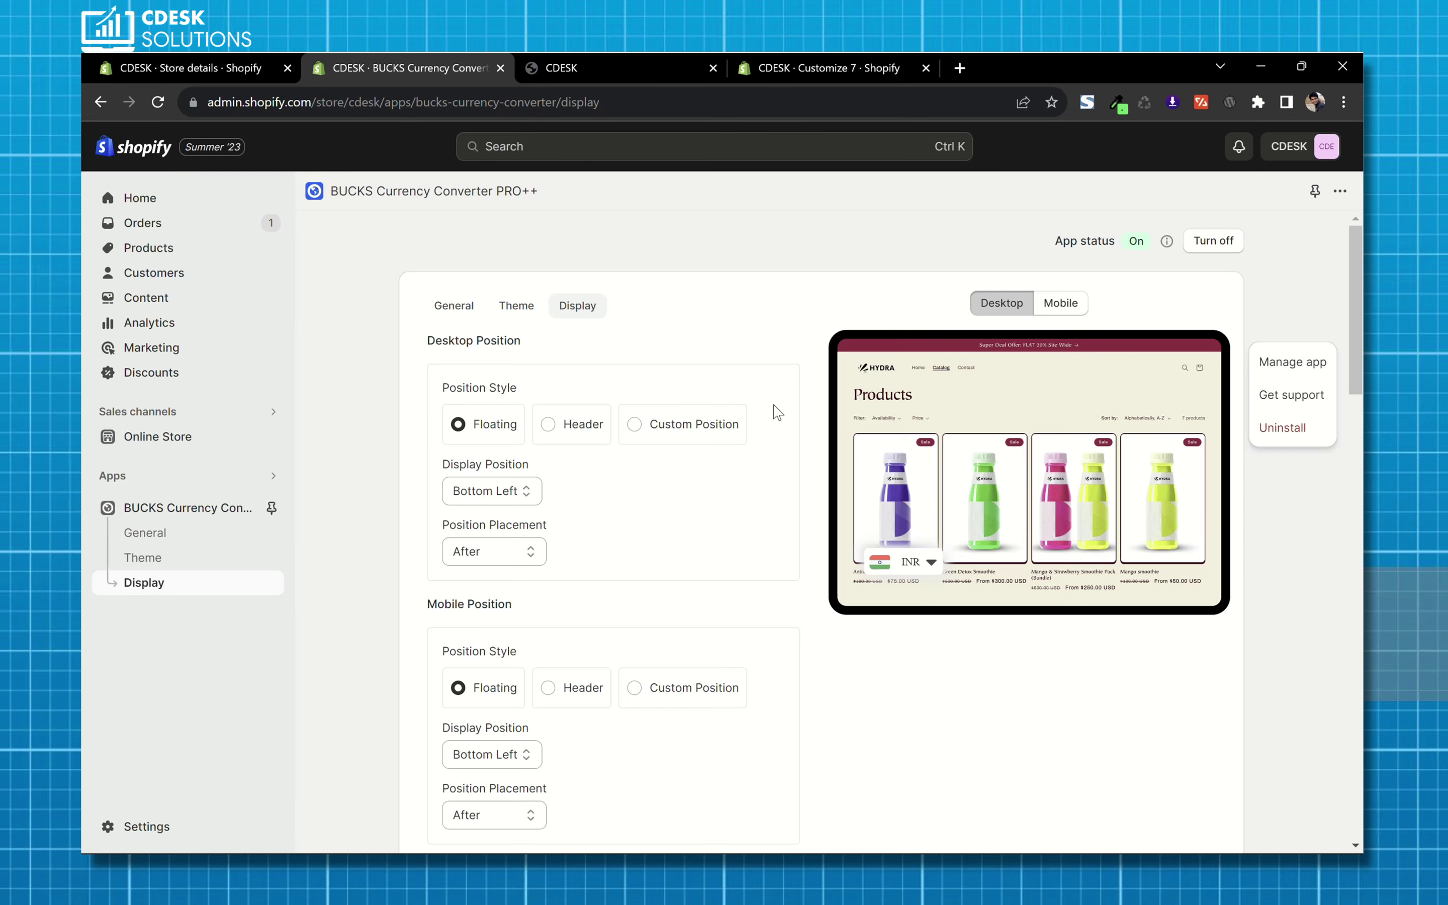
pyautogui.click(554, 429)
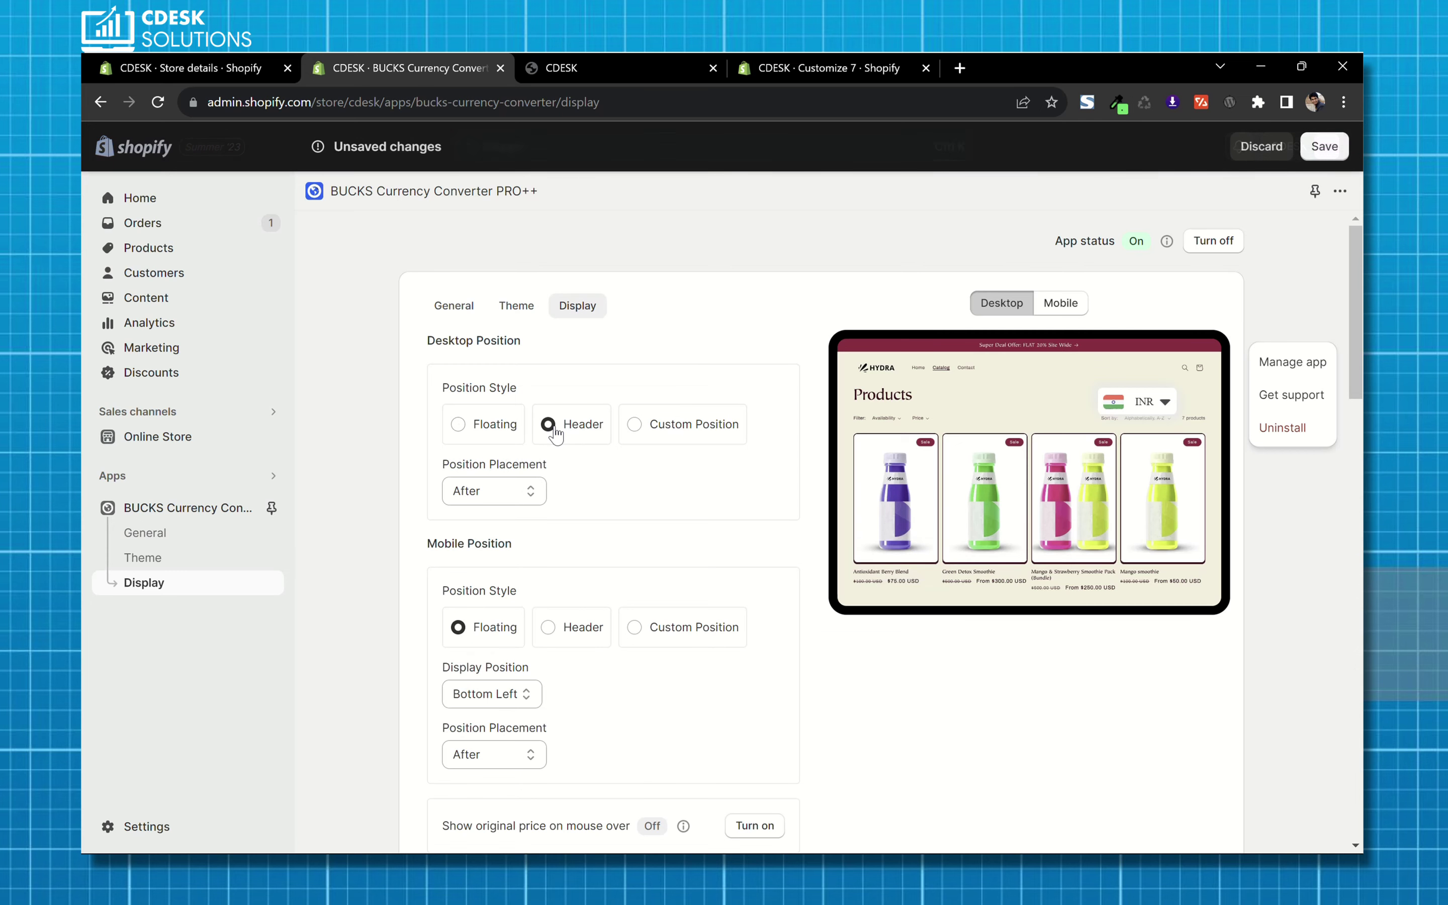
pyautogui.click(663, 432)
pyautogui.click(588, 496)
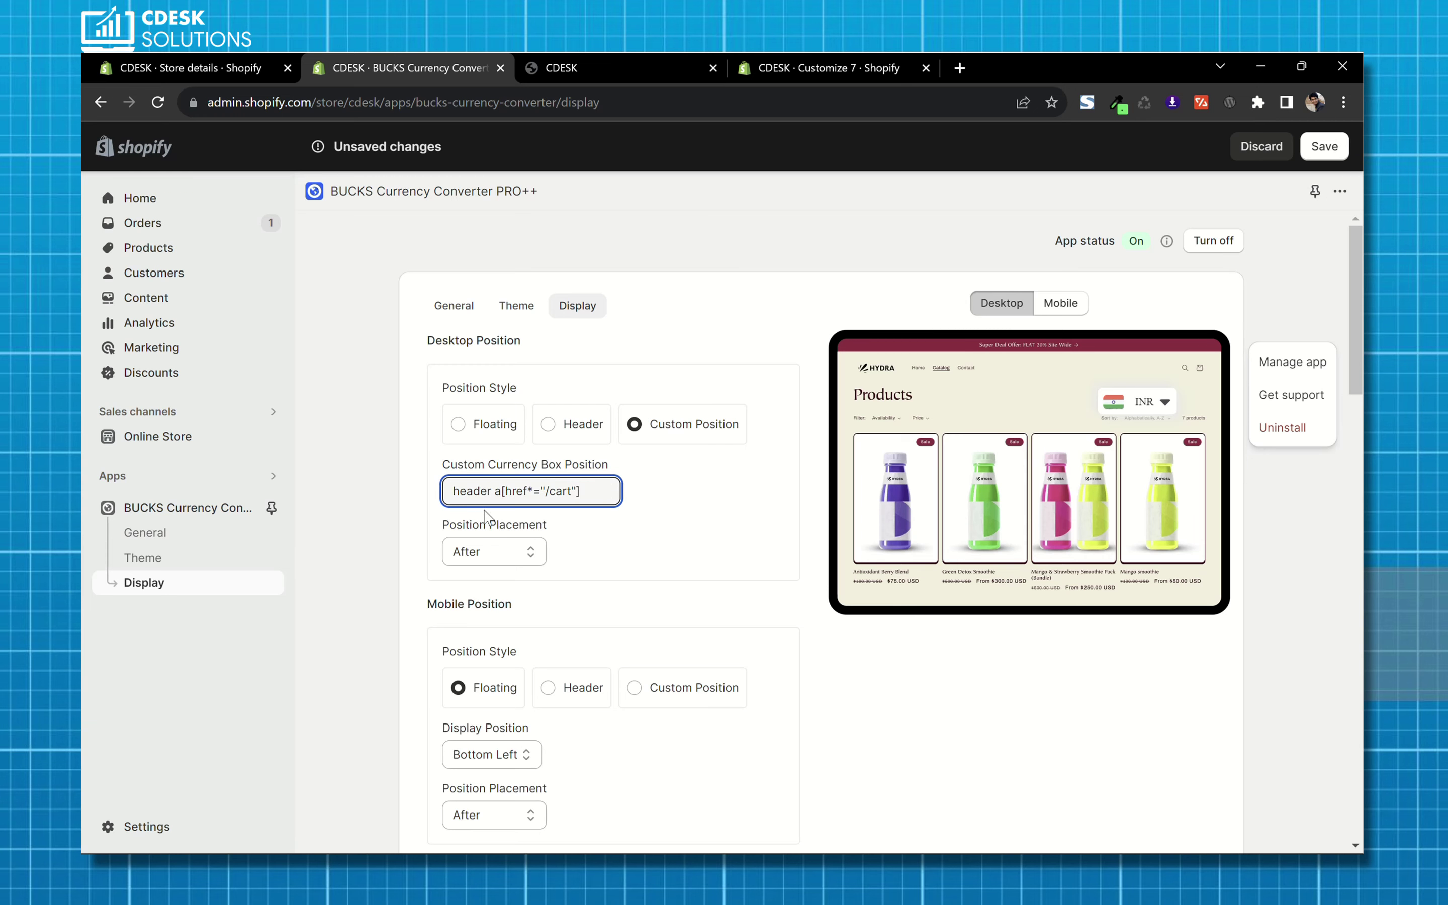
pyautogui.click(487, 430)
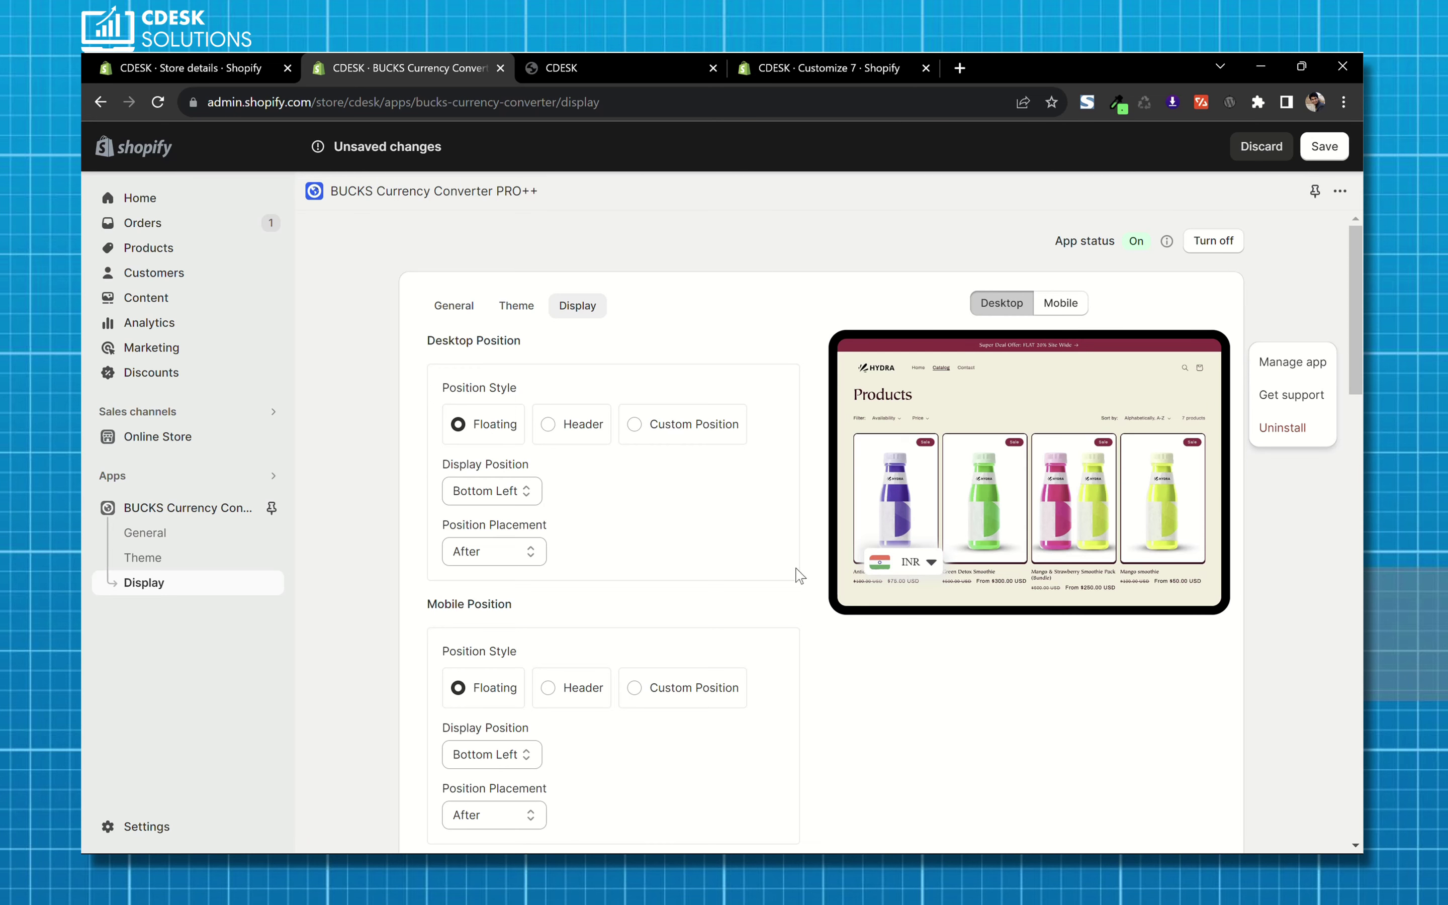
# Step: Review the remaining placement options and save with the selector floating at the bottom left
pyautogui.scroll(-5, 585, 519)
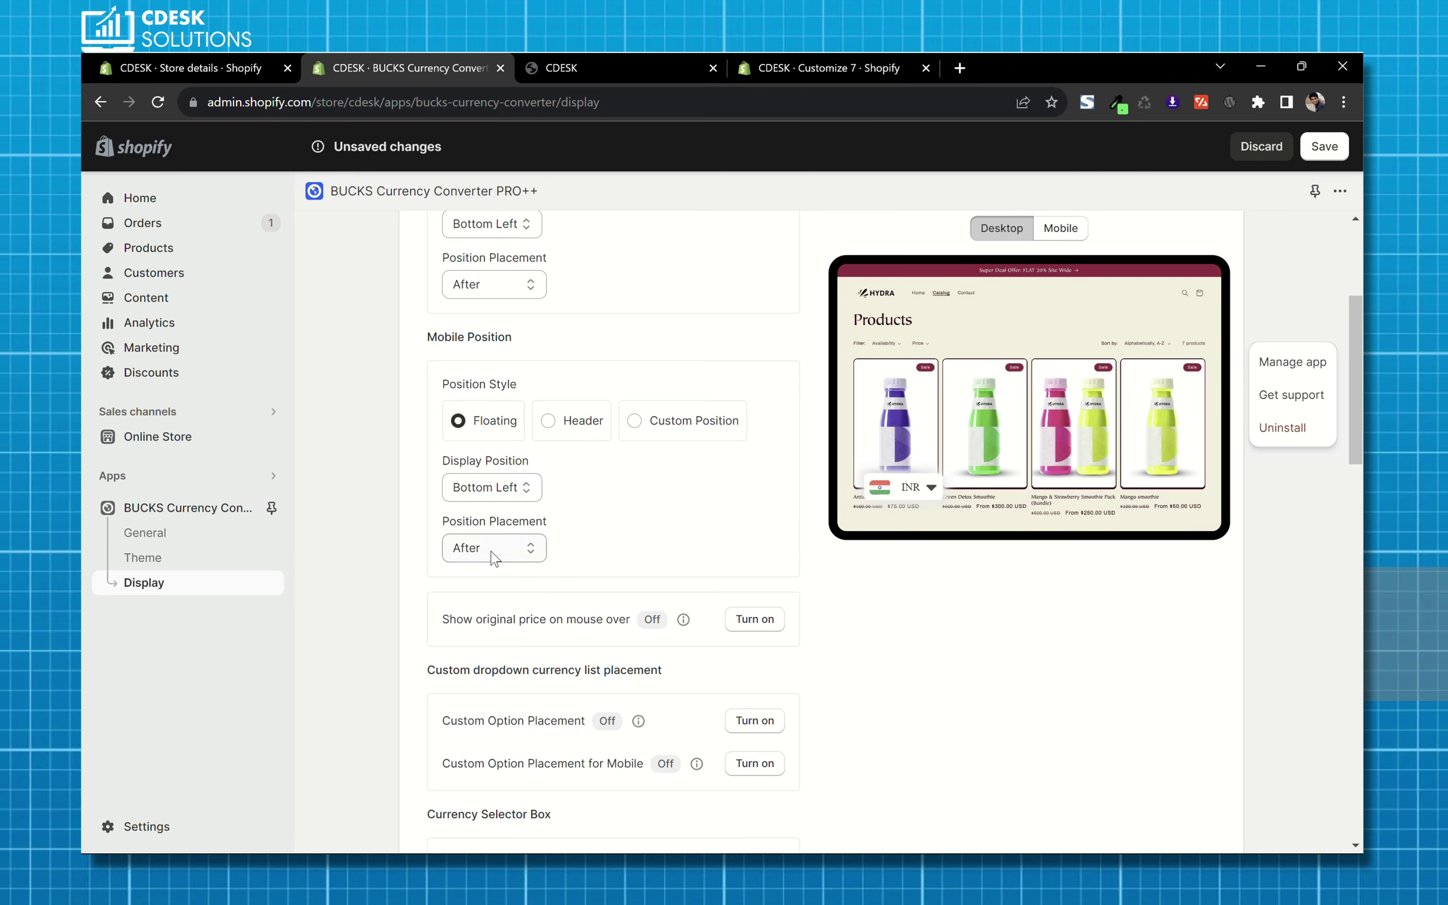
pyautogui.scroll(-3, 578, 491)
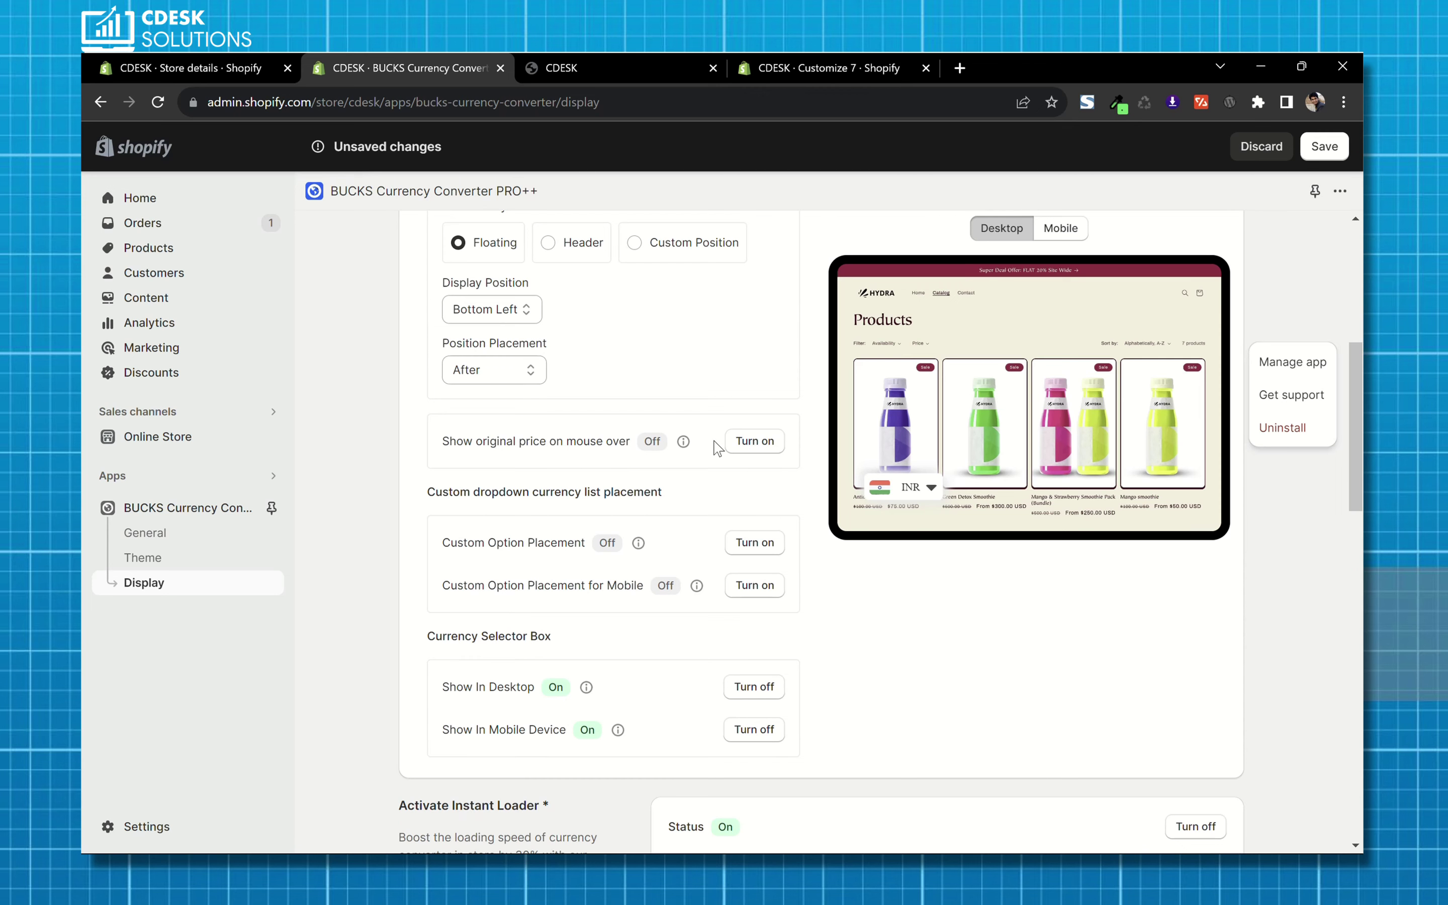
pyautogui.moveTo(683, 443)
pyautogui.scroll(-2, 686, 506)
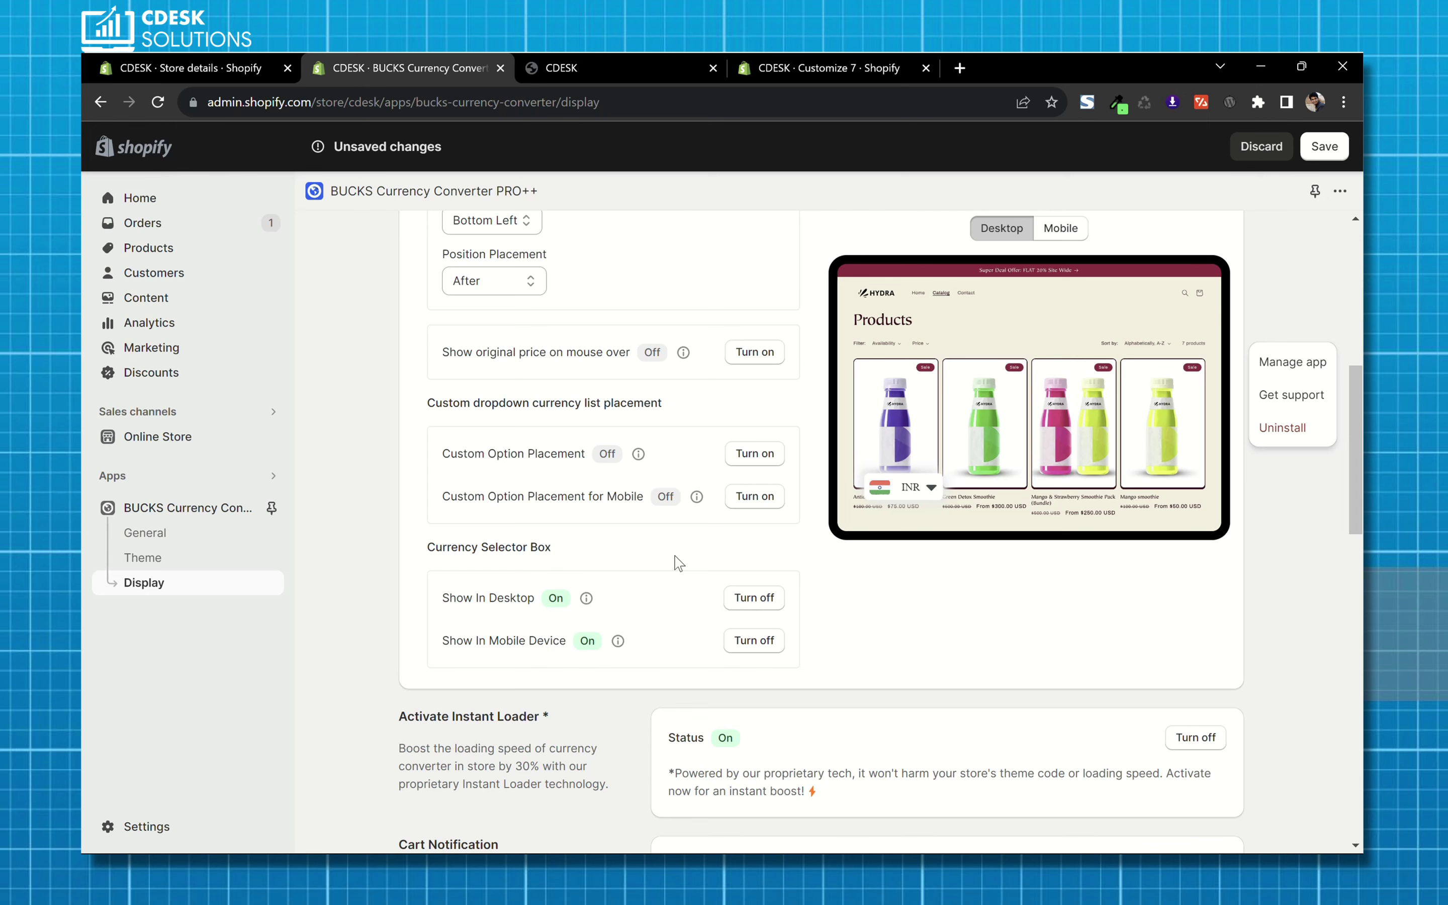
pyautogui.scroll(-5, 677, 563)
pyautogui.scroll(10, 678, 566)
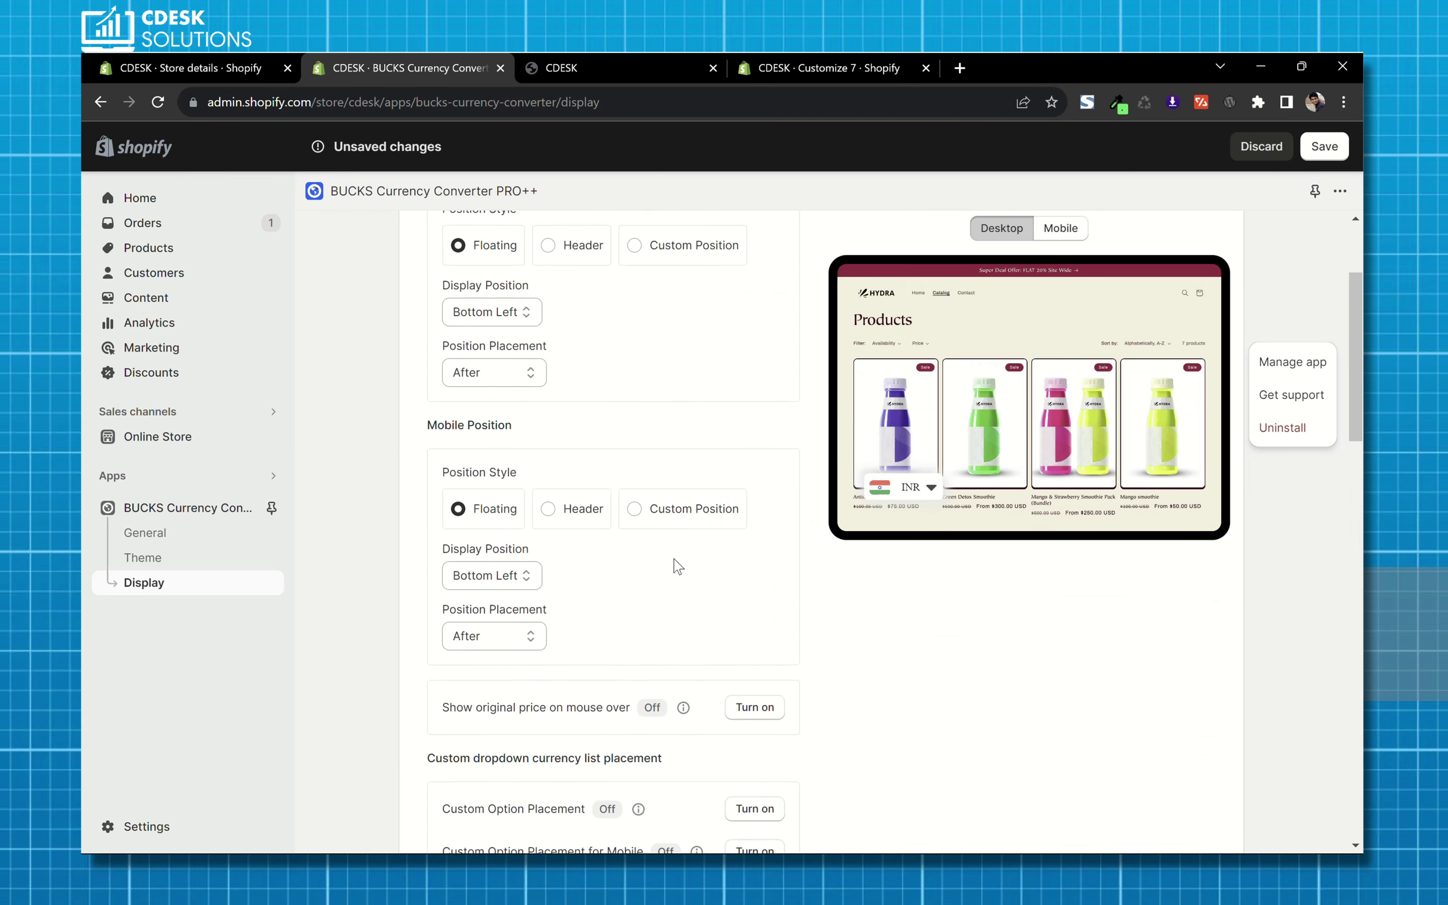
pyautogui.click(1325, 146)
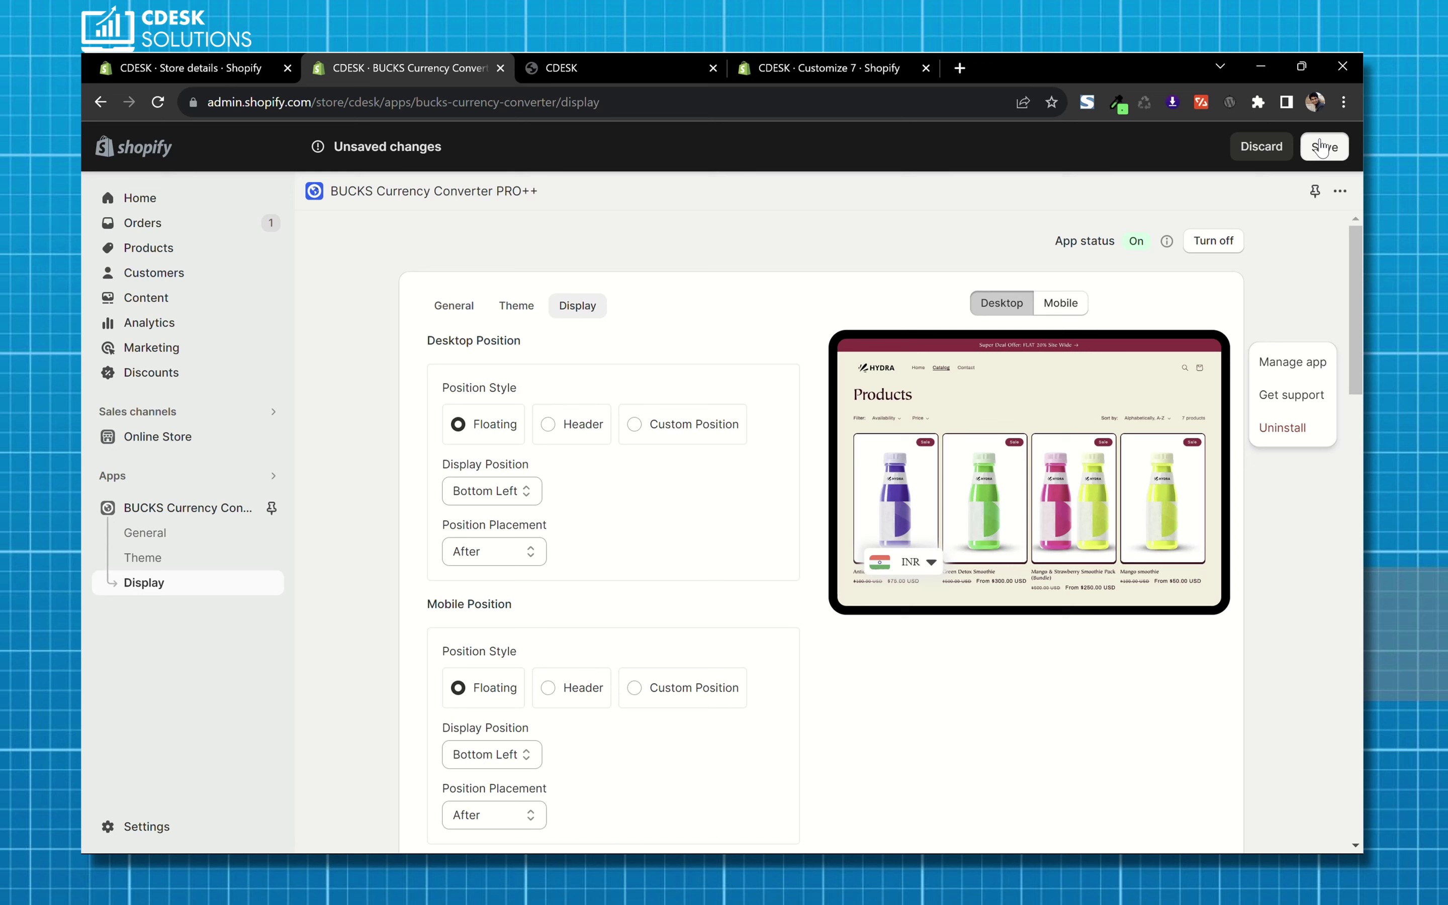
# Step: Reload the storefront and choose Auto Location in the currency selector so prices show in INR
pyautogui.click(673, 61)
pyautogui.click(159, 101)
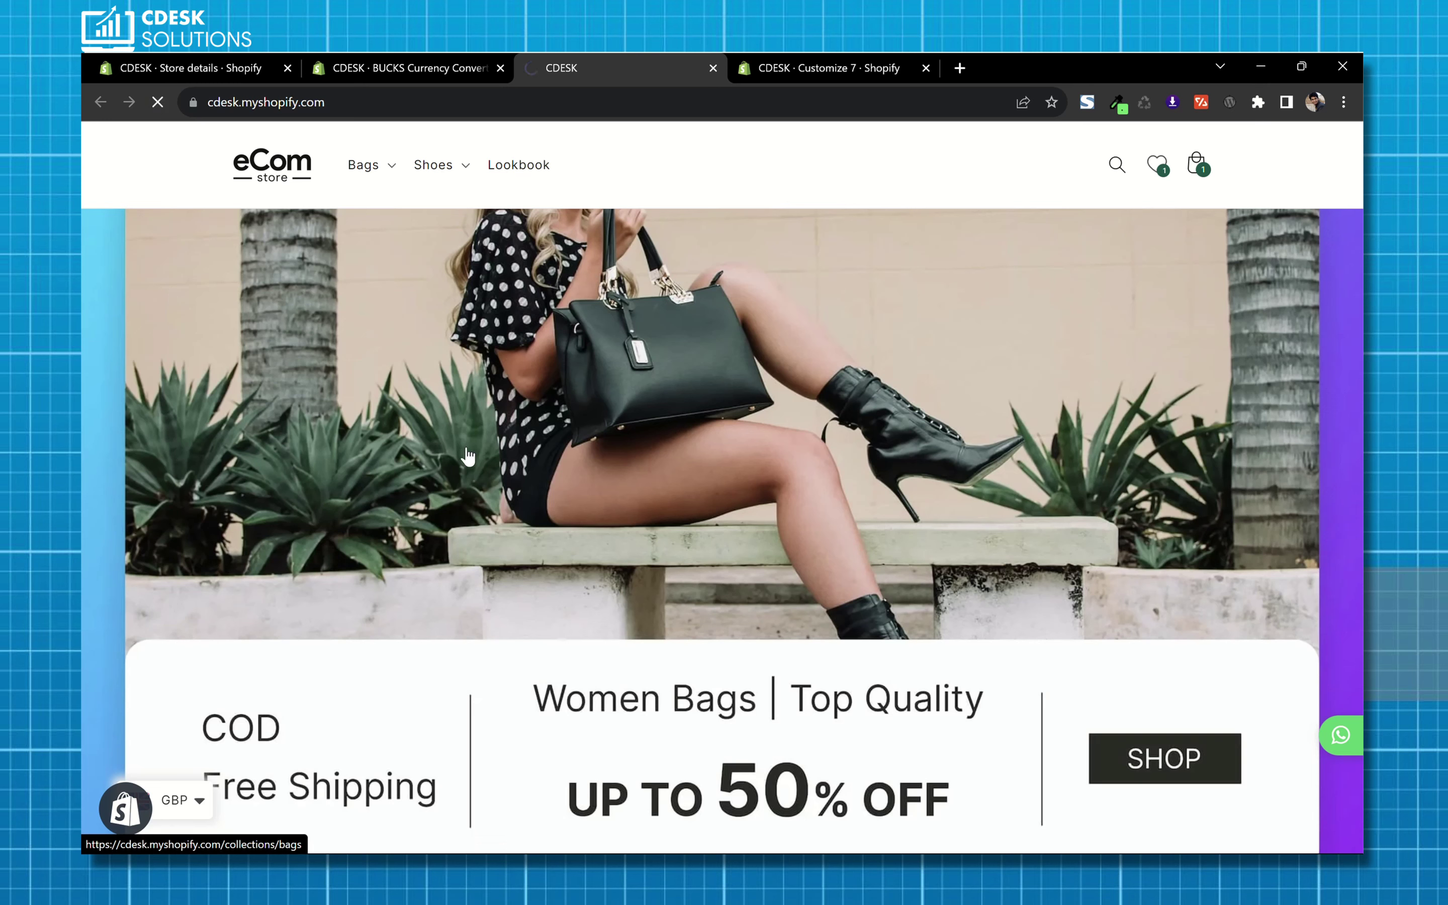
pyautogui.scroll(-12, 468, 456)
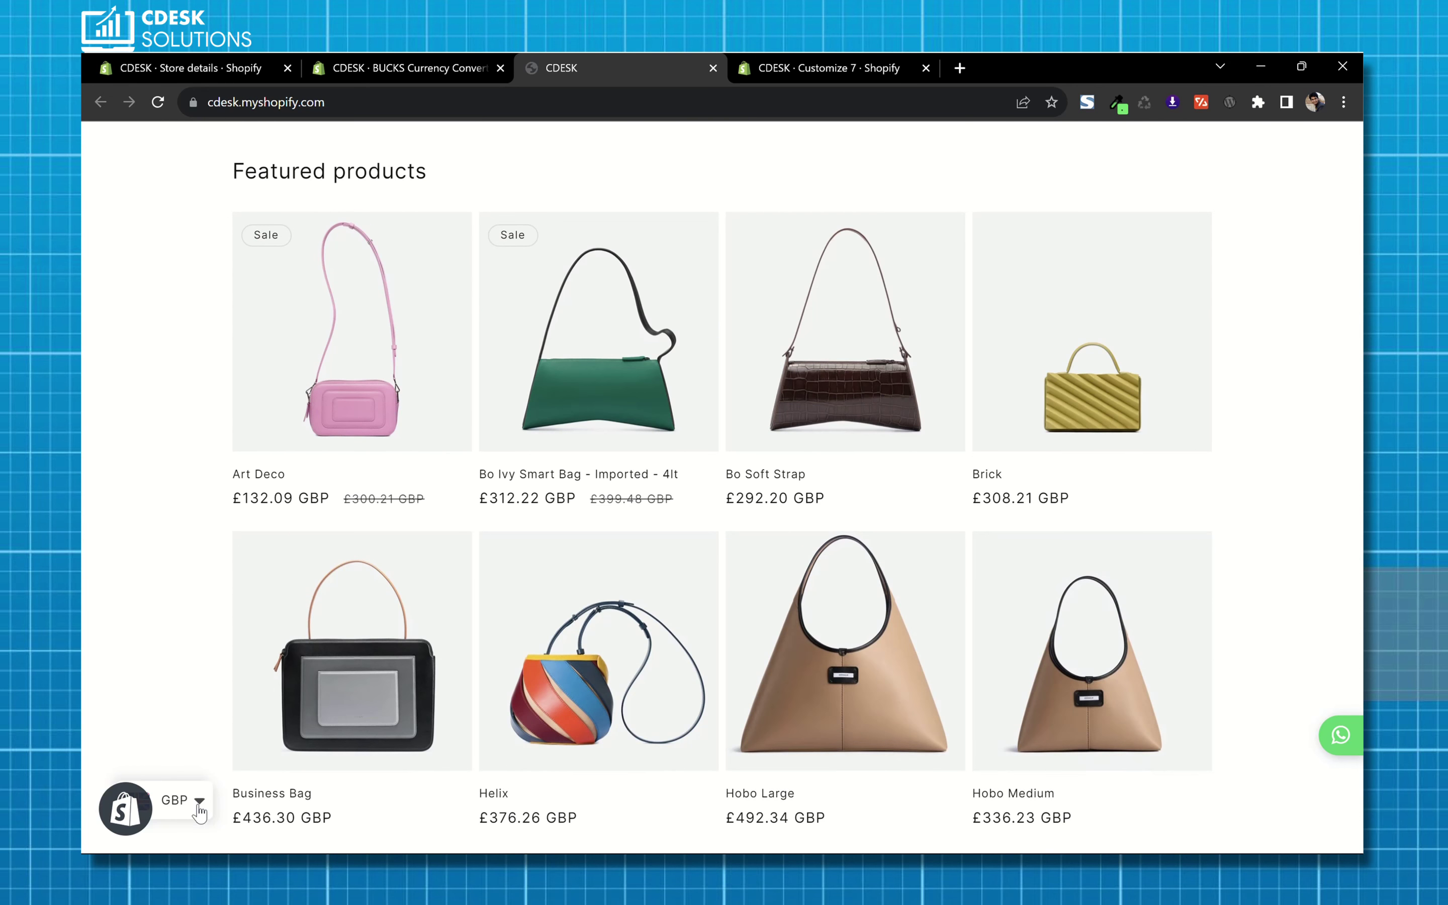
pyautogui.click(199, 805)
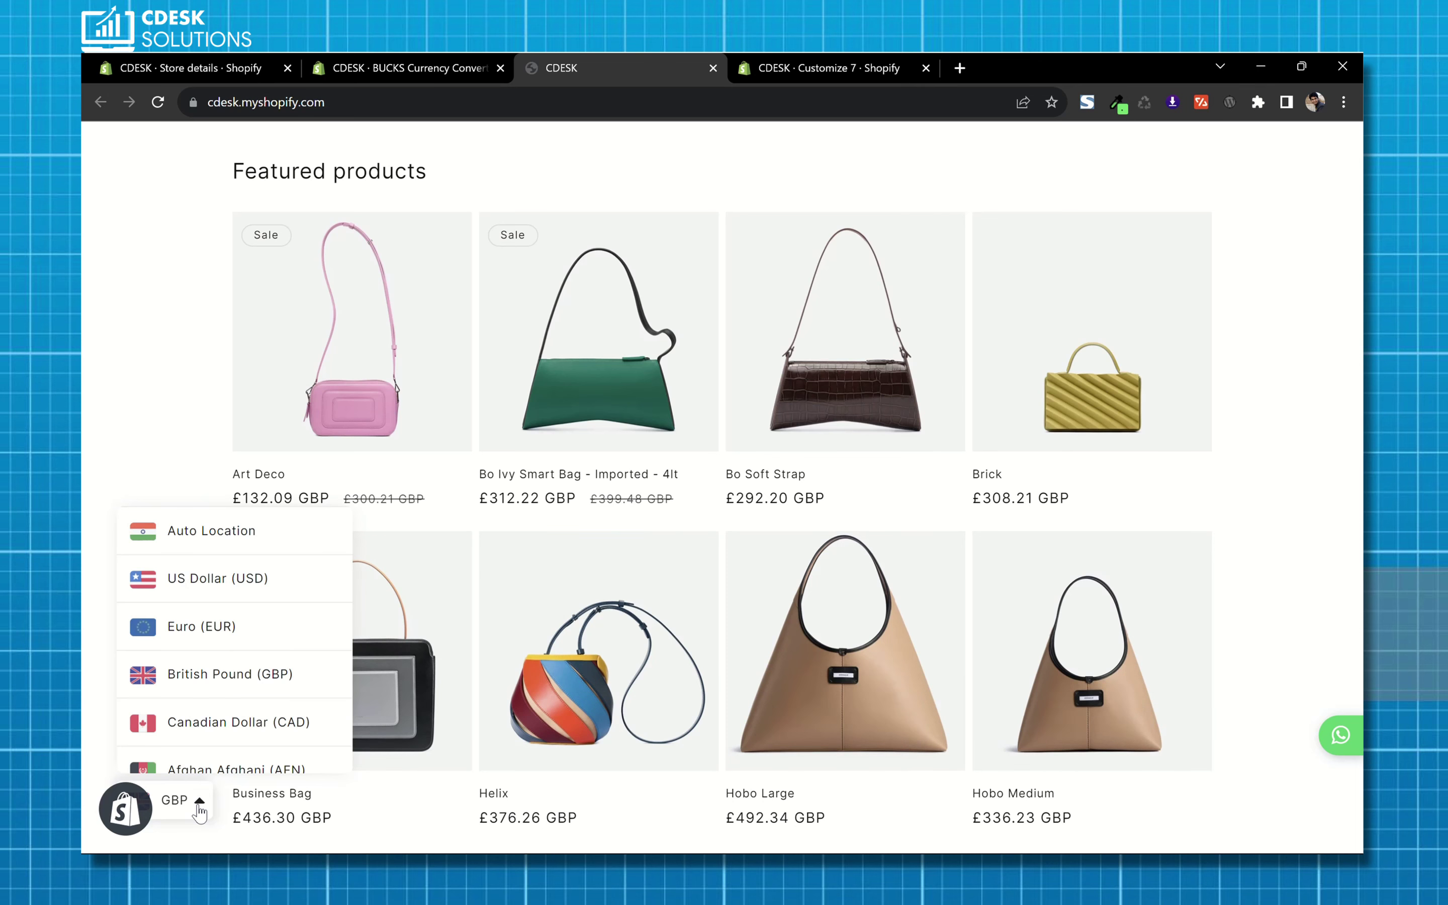
pyautogui.click(212, 539)
pyautogui.scroll(6, 172, 597)
pyautogui.scroll(-6, 167, 598)
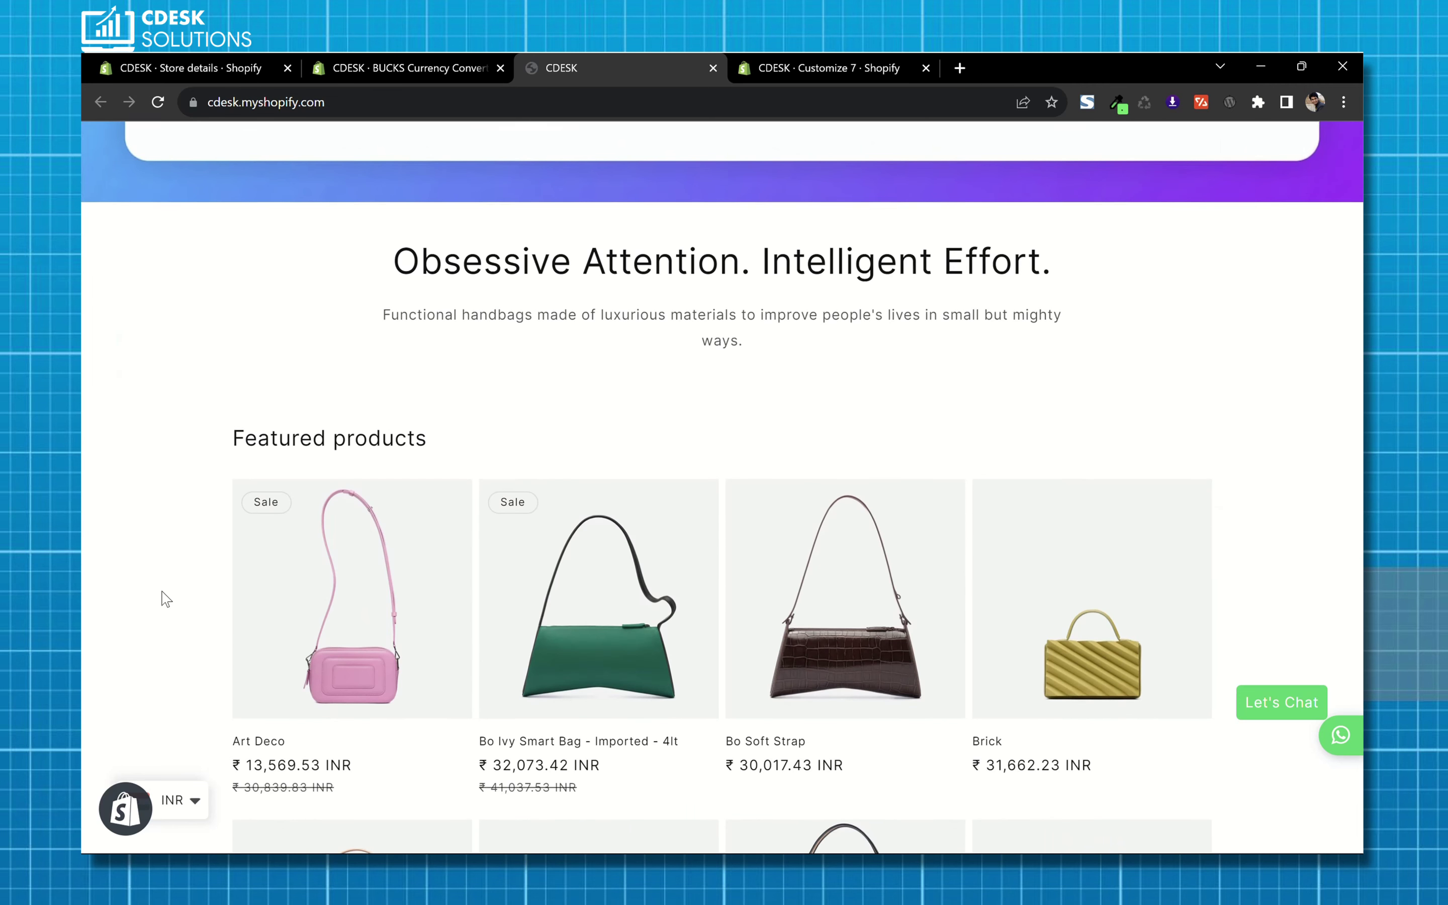